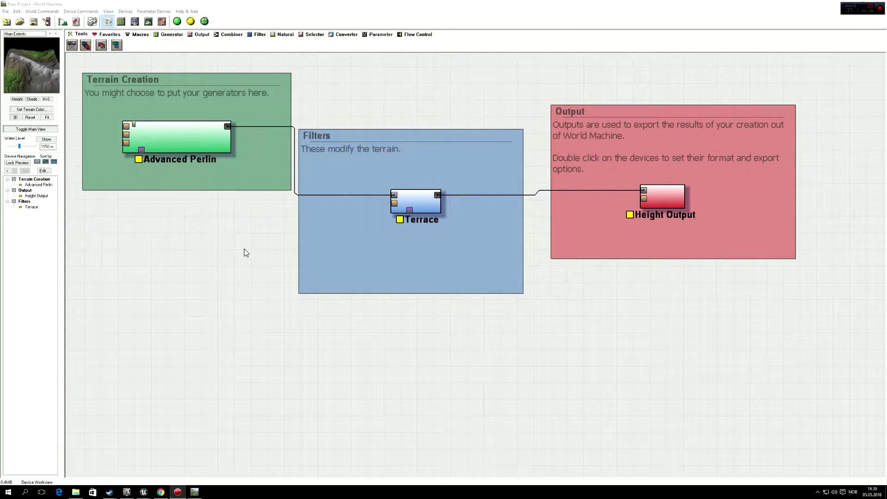
Delete the Terrace device from the Filters group.
{"action": "left_click", "coordinate": [261, 215]}
{"action": "mouse_move", "coordinate": [265, 230]}
{"action": "middle_mouse_down"}
{"action": "mouse_move", "coordinate": [278, 234]}
{"action": "mouse_move", "coordinate": [256, 231]}
{"action": "mouse_move", "coordinate": [260, 222]}
{"action": "middle_mouse_up"}
{"action": "mouse_move", "coordinate": [417, 185]}
{"action": "left_mouse_down"}
{"action": "mouse_move", "coordinate": [414, 211]}
{"action": "mouse_move", "coordinate": [399, 190]}
{"action": "mouse_move", "coordinate": [411, 178]}
{"action": "left_mouse_up"}
{"action": "key", "text": "Delete"}
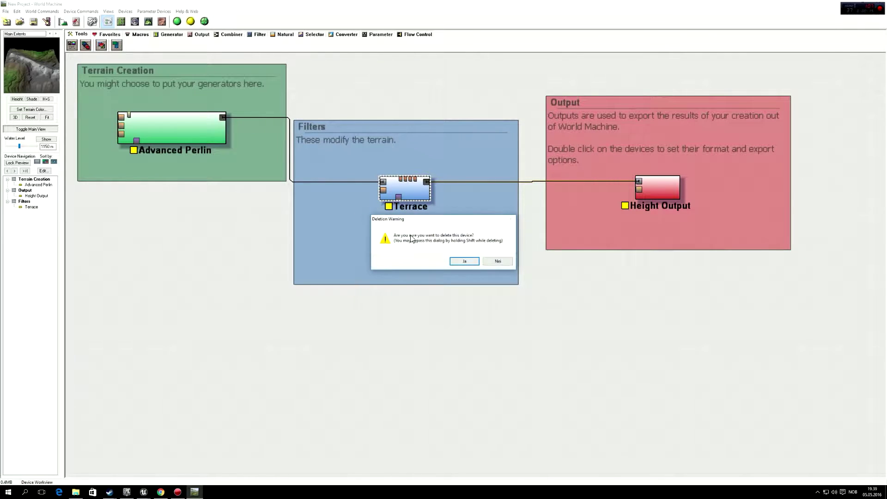
{"action": "left_click", "coordinate": [460, 259]}
Add a Voronoi generator to the device network below the Terrain Creation group.
{"action": "left_click", "coordinate": [171, 34]}
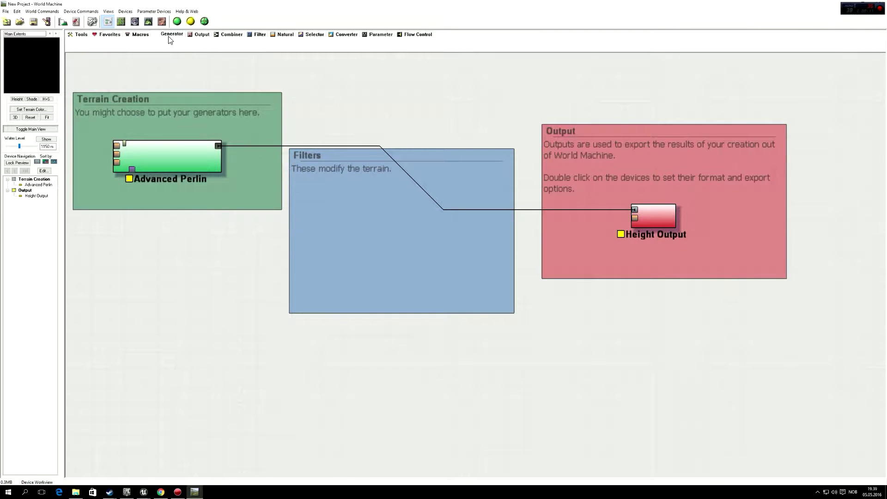
{"action": "left_click", "coordinate": [151, 46]}
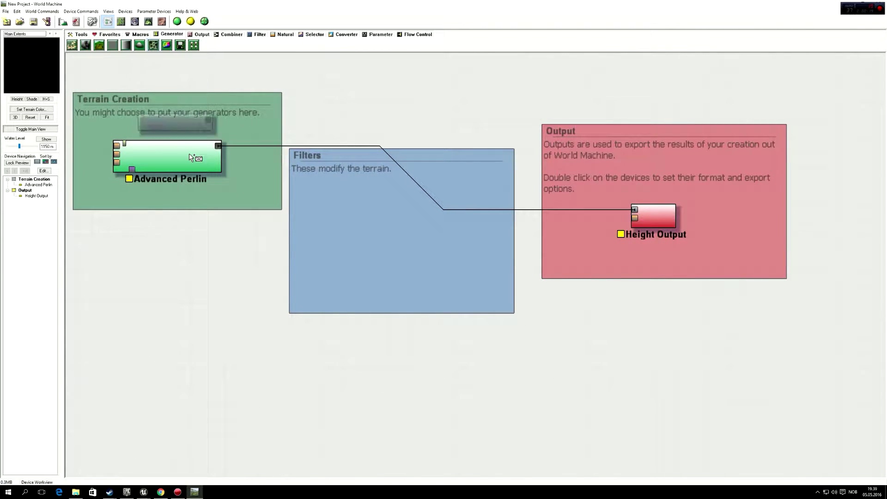
{"action": "left_click", "coordinate": [308, 248]}
{"action": "right_click", "coordinate": [253, 276]}
{"action": "left_click_drag", "start_coordinate": [308, 249], "coordinate": [249, 256]}
Delete the Advanced Perlin device and move the Voronoi generator into the Terrain Creation group.
{"action": "left_click", "coordinate": [206, 169]}
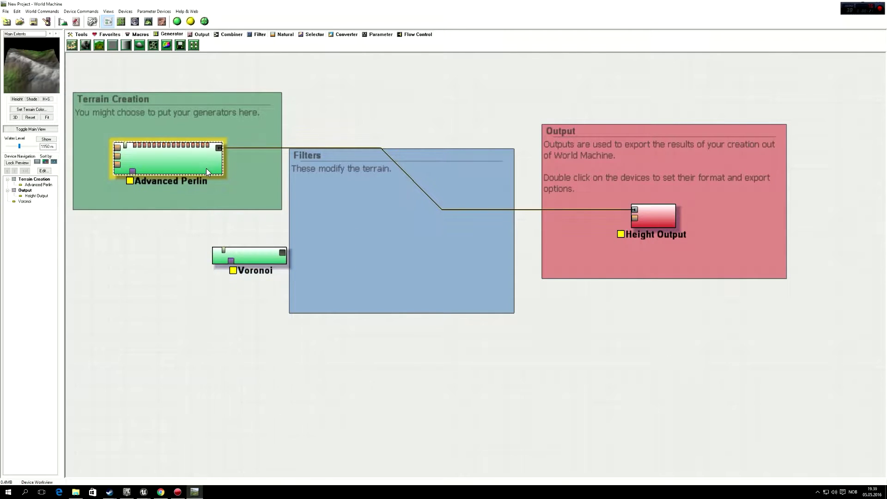
{"action": "key", "text": "Delete"}
{"action": "key", "text": "Return"}
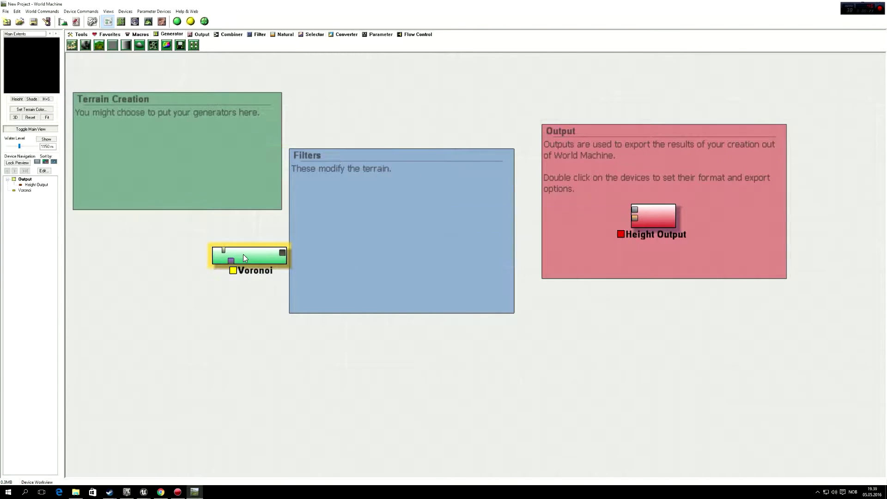
{"action": "left_click_drag", "start_coordinate": [243, 254], "coordinate": [195, 193]}
Reduce the Voronoi generator's scale to about 2.06 km.
{"action": "double_click", "coordinate": [215, 198]}
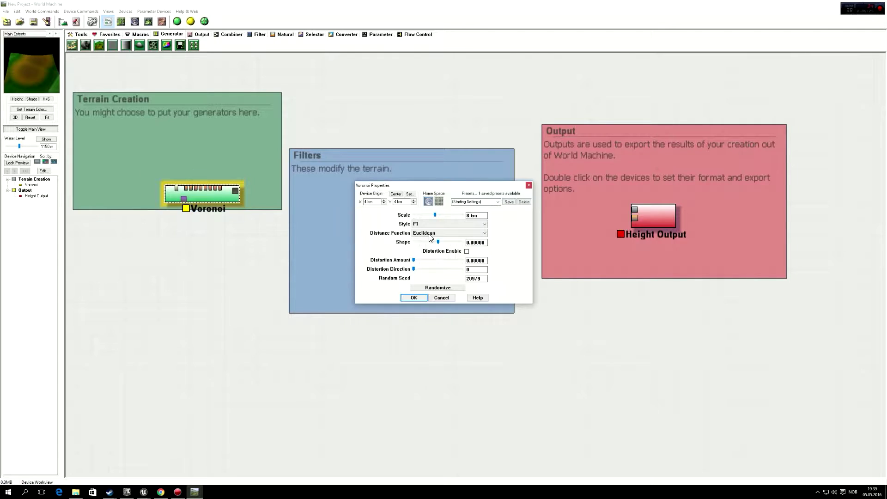
{"action": "left_click_drag", "start_coordinate": [434, 215], "coordinate": [425, 215]}
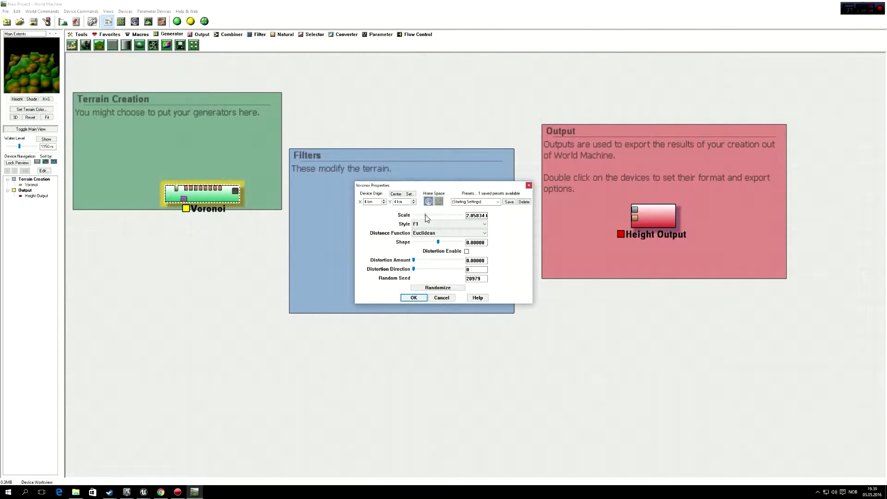
{"action": "left_click", "coordinate": [414, 297]}
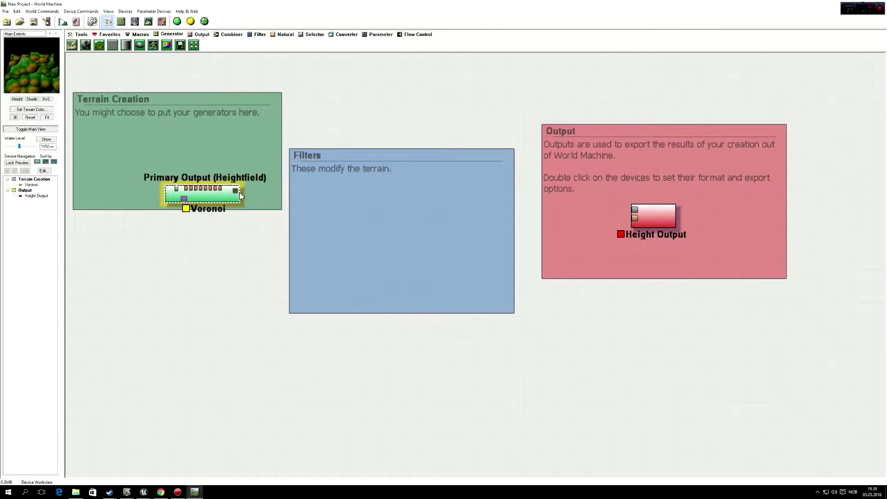
Add an Erosion device to the Filters group and connect the Voronoi output to its primary input.
{"action": "left_click_drag", "start_coordinate": [237, 191], "coordinate": [262, 194]}
{"action": "left_click", "coordinate": [285, 34]}
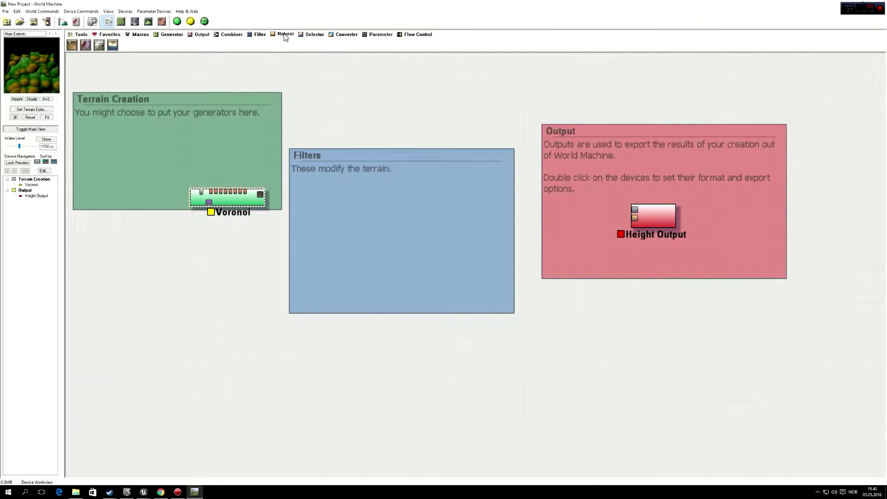
{"action": "left_click_drag", "start_coordinate": [71, 45], "coordinate": [325, 246]}
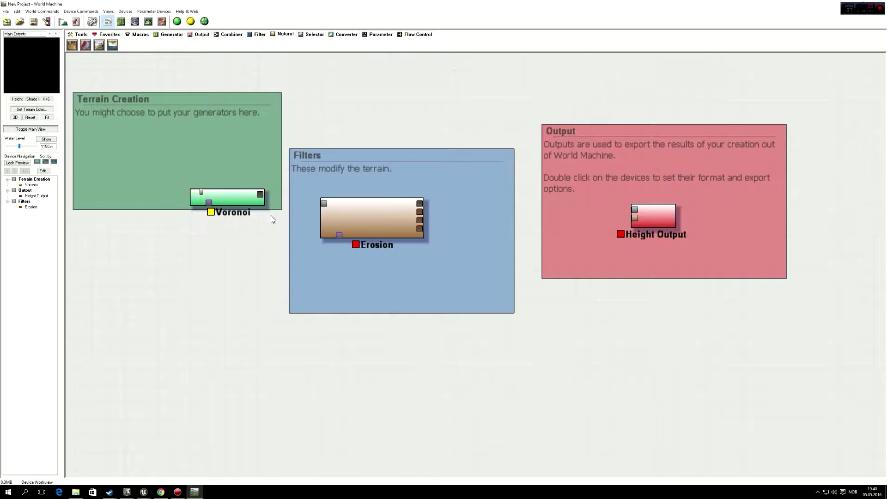
{"action": "left_click_drag", "start_coordinate": [260, 196], "coordinate": [323, 203]}
{"action": "left_click", "coordinate": [402, 215]}
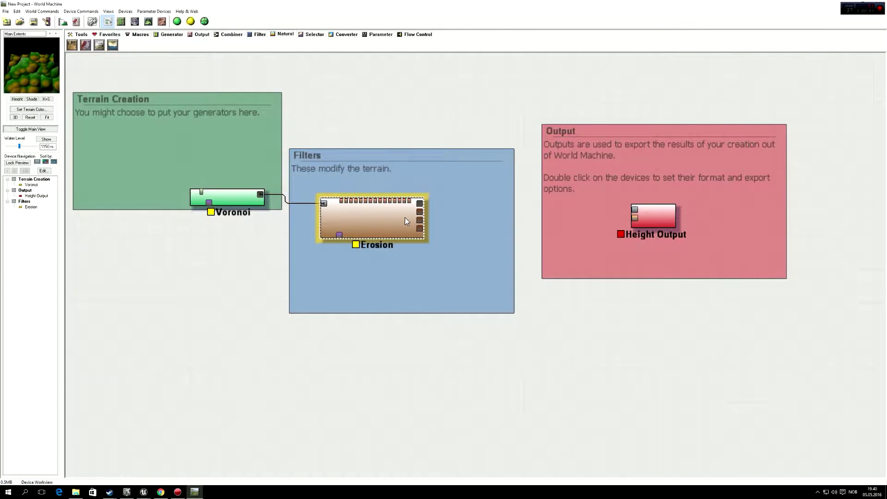
Connect the Erosion device's primary output to Height Output and reposition the three devices within their groups.
{"action": "left_click_drag", "start_coordinate": [423, 206], "coordinate": [633, 210]}
{"action": "left_click_drag", "start_coordinate": [644, 226], "coordinate": [641, 232]}
{"action": "left_click_drag", "start_coordinate": [380, 233], "coordinate": [371, 232]}
{"action": "left_click_drag", "start_coordinate": [233, 197], "coordinate": [164, 171]}
Add an Advanced Perlin generator and wire it between the Voronoi generator's output and the Erosion device's input.
{"action": "left_click", "coordinate": [172, 34]}
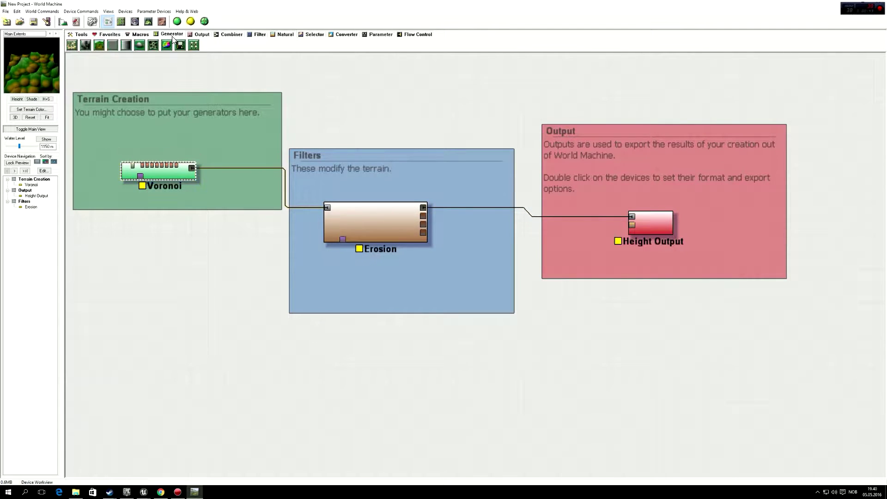
{"action": "left_click", "coordinate": [99, 47]}
{"action": "left_click", "coordinate": [238, 230]}
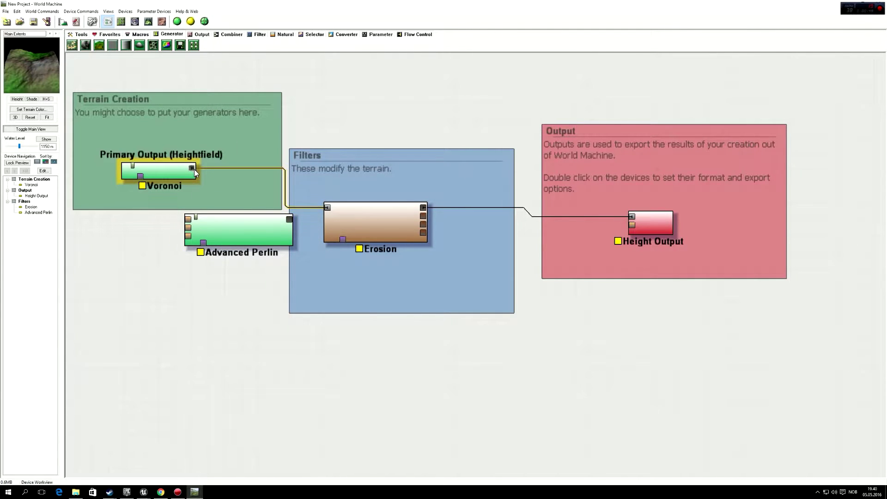
{"action": "left_click", "coordinate": [187, 217]}
{"action": "left_click_drag", "start_coordinate": [289, 219], "coordinate": [332, 207]}
{"action": "left_click_drag", "start_coordinate": [201, 223], "coordinate": [235, 212]}
Space out the network by moving the Erosion device away from Advanced Perlin and the Voronoi generator farther from it.
{"action": "left_click", "coordinate": [340, 214]}
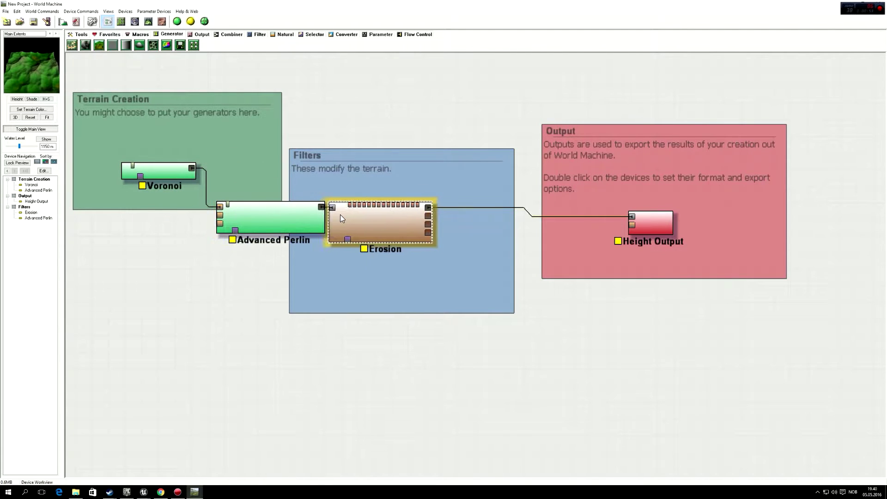
{"action": "left_click_drag", "start_coordinate": [340, 214], "coordinate": [362, 206]}
{"action": "left_click_drag", "start_coordinate": [159, 166], "coordinate": [133, 165]}
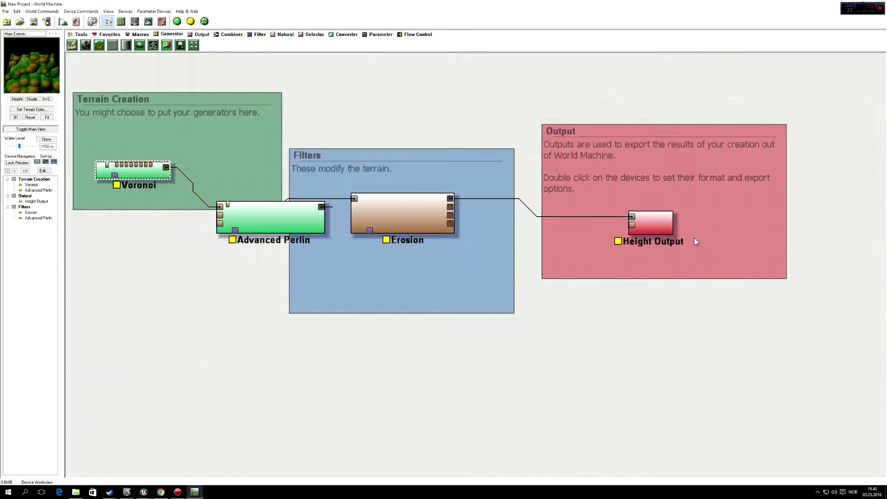
Inspect the Height Output terrain in the 3D view from several distances and angles, and return to the device workview.
{"action": "left_click", "coordinate": [651, 223]}
{"action": "left_click", "coordinate": [147, 21]}
{"action": "scroll", "coordinate": [457, 290], "scroll_direction": "up", "scroll_amount": 5}
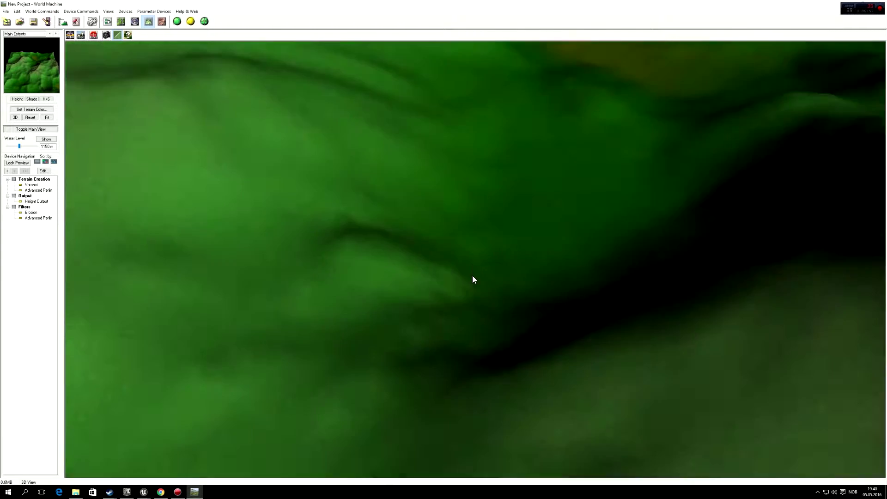
{"action": "scroll", "coordinate": [472, 276], "scroll_direction": "down", "scroll_amount": 3}
{"action": "left_click_drag", "start_coordinate": [472, 273], "coordinate": [451, 309]}
{"action": "scroll", "coordinate": [448, 297], "scroll_direction": "down", "scroll_amount": 5}
{"action": "scroll", "coordinate": [450, 305], "scroll_direction": "down", "scroll_amount": 1}
{"action": "scroll", "coordinate": [346, 279], "scroll_direction": "up", "scroll_amount": 5}
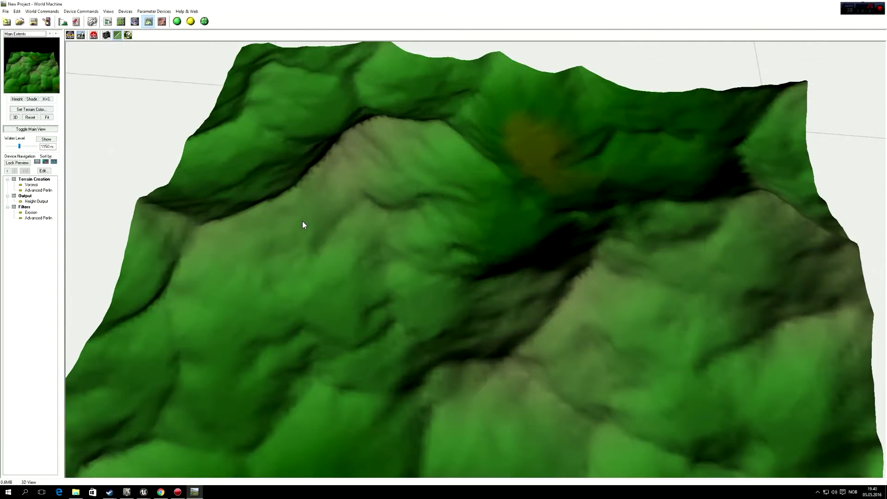
{"action": "scroll", "coordinate": [300, 219], "scroll_direction": "down", "scroll_amount": 4}
{"action": "left_click_drag", "start_coordinate": [292, 217], "coordinate": [290, 211]}
{"action": "left_click", "coordinate": [109, 21]}
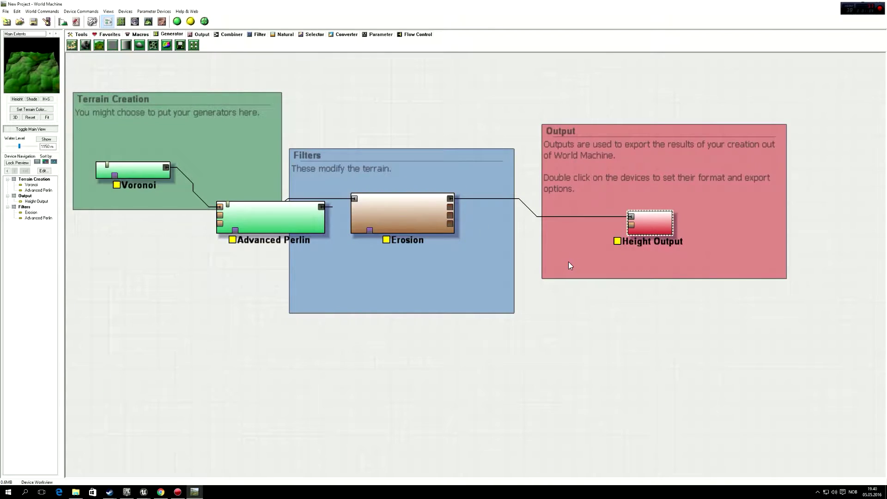
Set the Height Output format to RAW16 and its target file to output.r16 on the desktop.
{"action": "left_click", "coordinate": [430, 223]}
{"action": "double_click", "coordinate": [633, 216]}
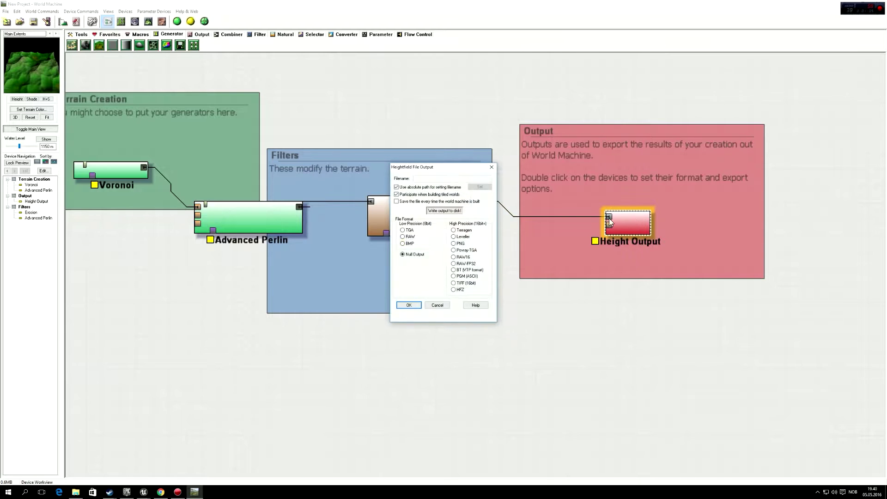
{"action": "left_click", "coordinate": [454, 257]}
{"action": "left_click", "coordinate": [480, 187]}
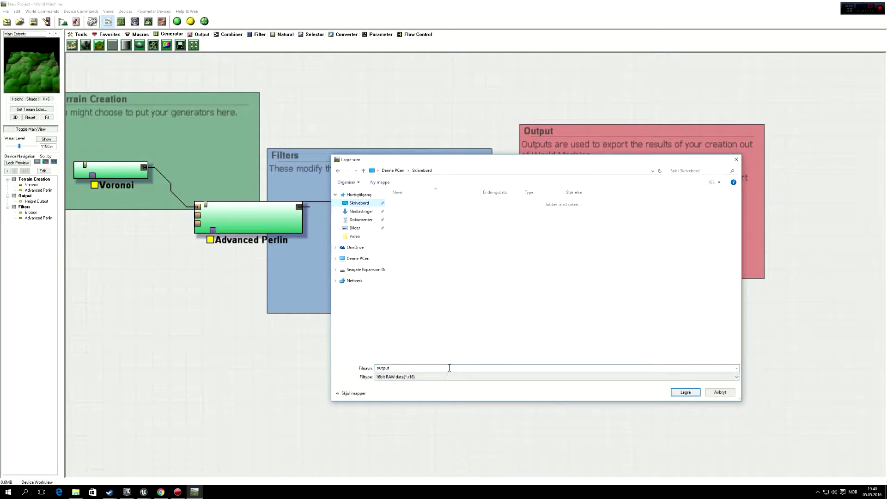
{"action": "left_click", "coordinate": [685, 392]}
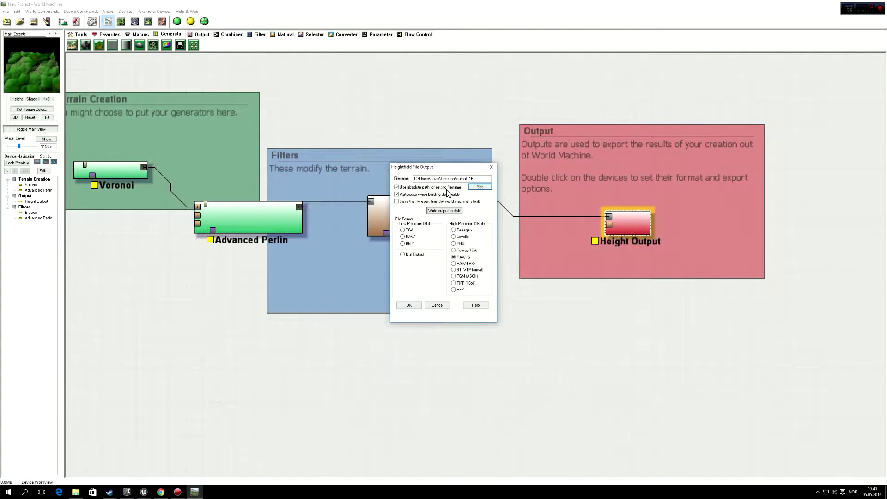
Write the Height Output heightfield to disk, building the world for the export.
{"action": "left_click", "coordinate": [449, 211]}
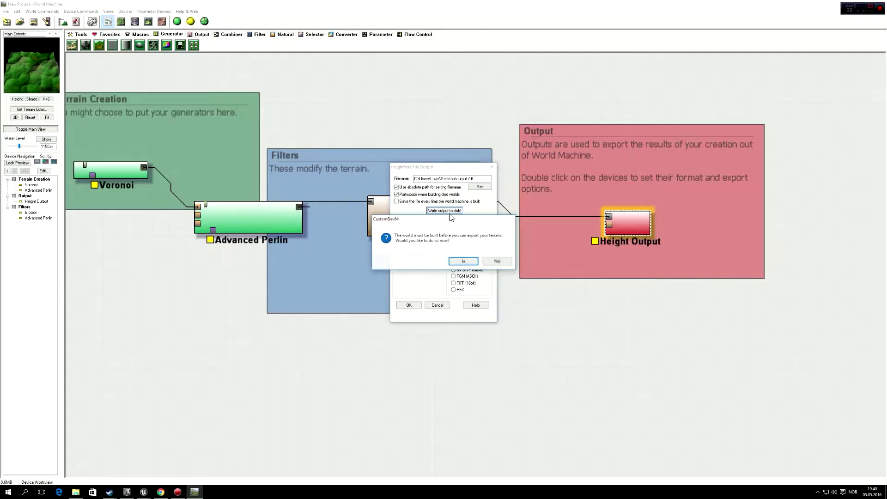
{"action": "left_click", "coordinate": [464, 261]}
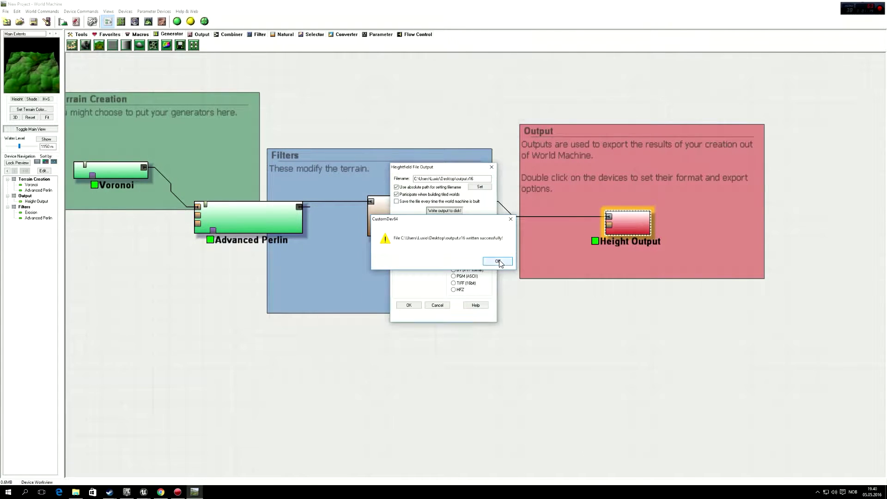
{"action": "left_click", "coordinate": [497, 261]}
{"action": "left_click", "coordinate": [409, 305]}
Move the Height Output device up to the upper edge of the Output group.
{"action": "left_click_drag", "start_coordinate": [622, 209], "coordinate": [610, 136]}
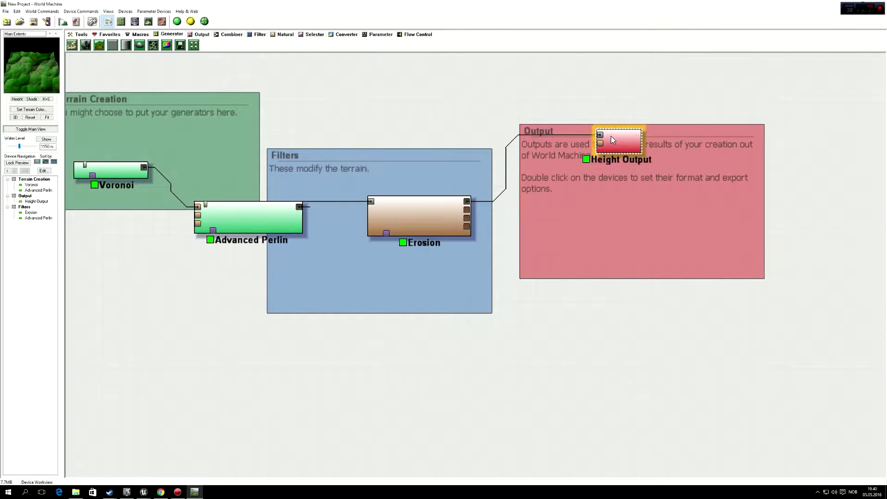
{"action": "right_click_drag", "start_coordinate": [368, 148], "coordinate": [293, 144]}
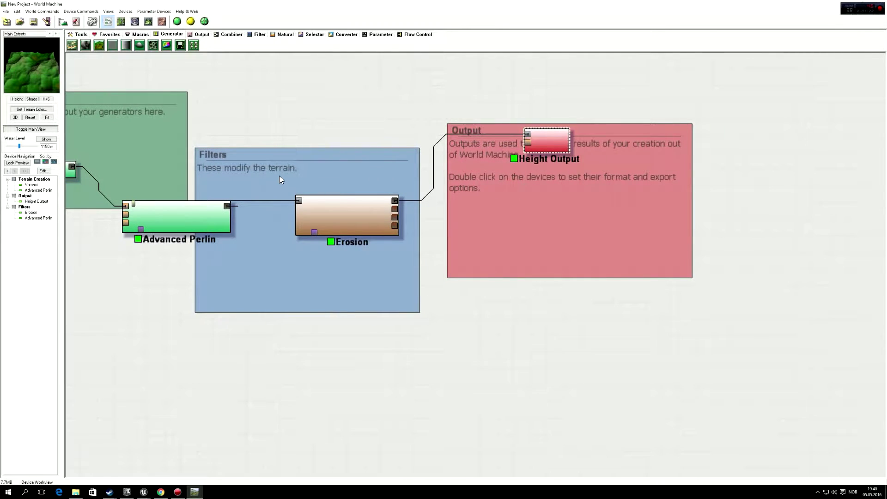
{"action": "right_click_drag", "start_coordinate": [279, 175], "coordinate": [219, 161]}
Try to add a Bitmap Output device to the Output group, fed by the Erosion device's primary output.
{"action": "left_click", "coordinate": [198, 35]}
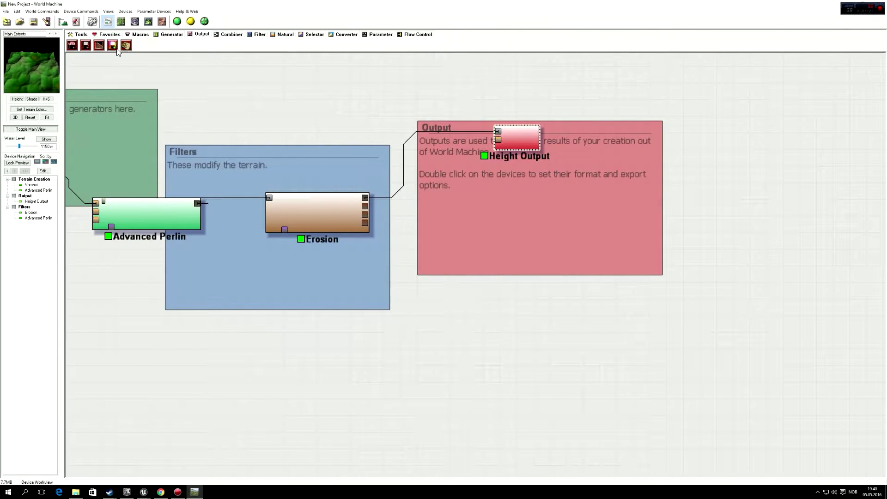
{"action": "left_click_drag", "start_coordinate": [113, 46], "coordinate": [527, 283]}
{"action": "left_click_drag", "start_coordinate": [365, 198], "coordinate": [519, 268]}
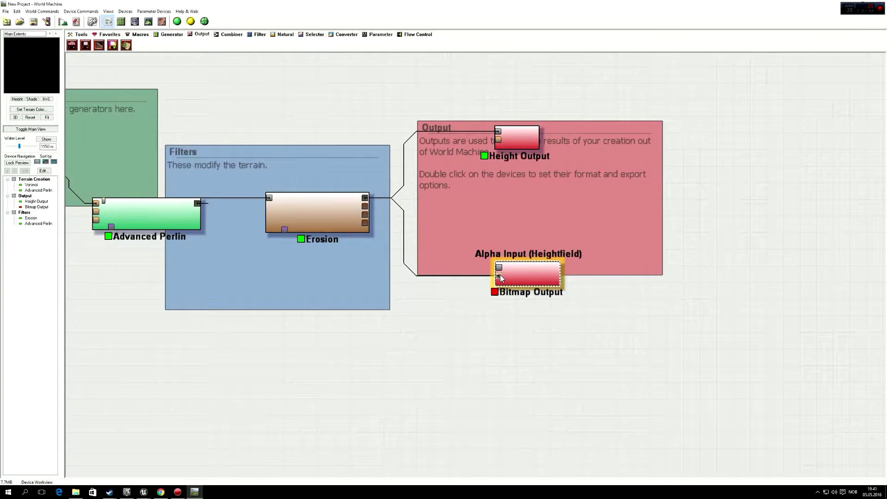
{"action": "right_click", "coordinate": [500, 275]}
{"action": "left_click", "coordinate": [426, 265]}
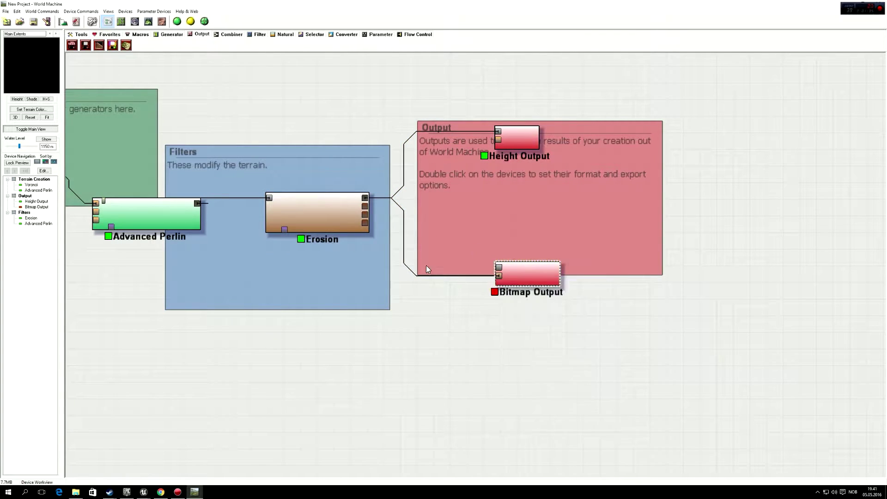
Disconnect the Bitmap Output device from Erosion and delete it.
{"action": "right_click", "coordinate": [500, 275]}
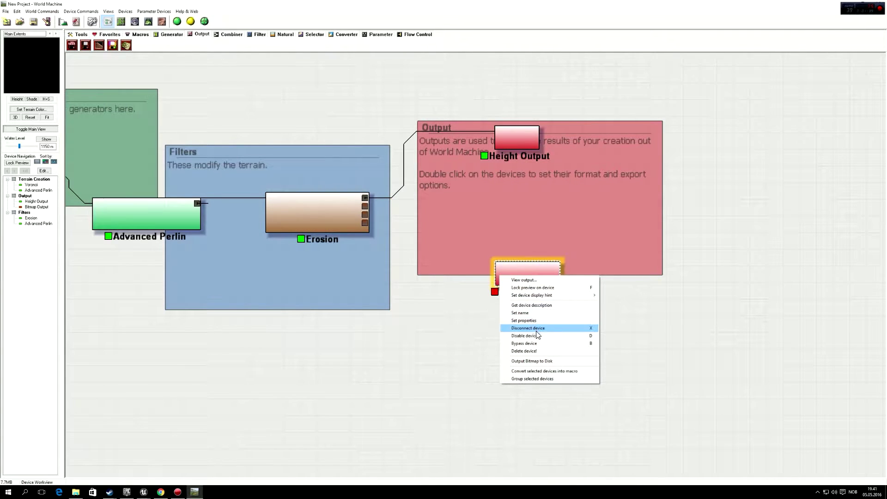
{"action": "left_click", "coordinate": [510, 271]}
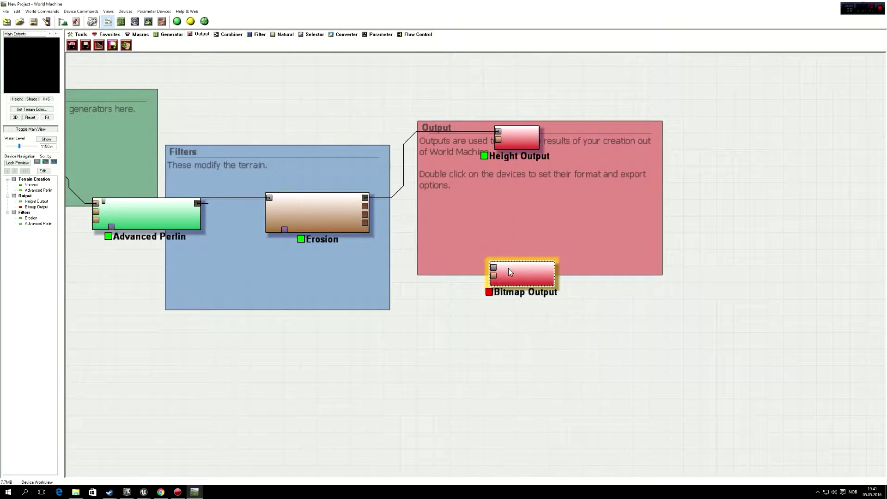
{"action": "key", "text": "Delete"}
{"action": "key", "text": "Return"}
Load the Basic Coverage macro beside the Output group and connect the Erosion device's primary output to it.
{"action": "left_click", "coordinate": [137, 36]}
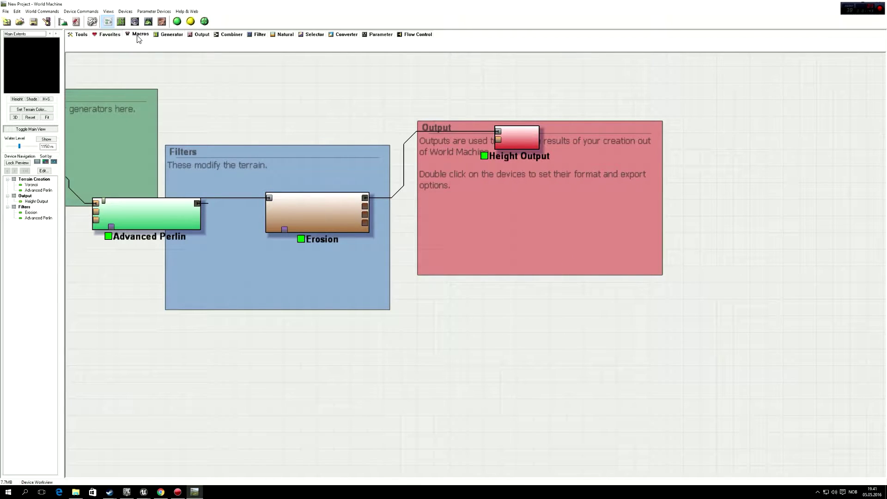
{"action": "left_click", "coordinate": [71, 45]}
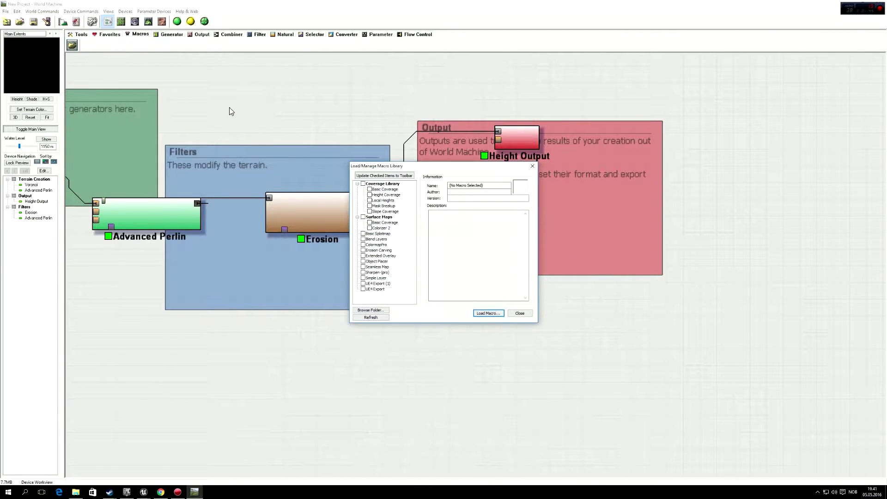
{"action": "left_click_drag", "start_coordinate": [425, 168], "coordinate": [410, 189]}
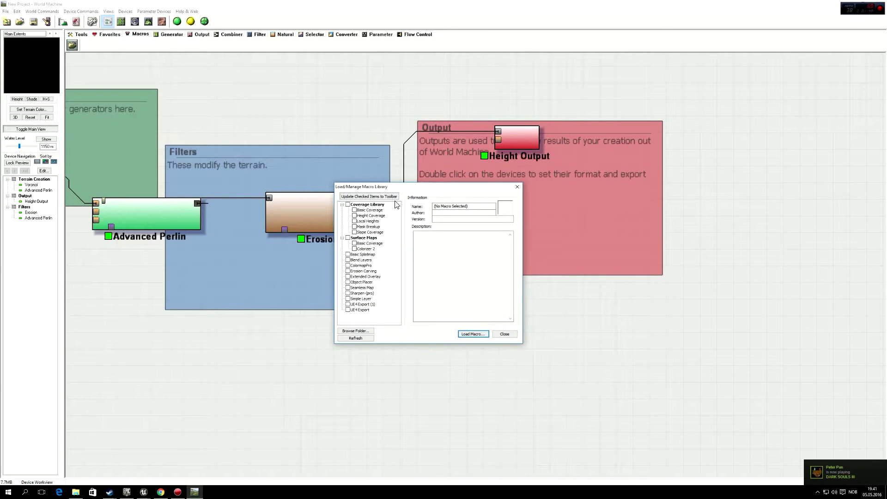
{"action": "left_click", "coordinate": [473, 334]}
{"action": "left_click", "coordinate": [414, 249]}
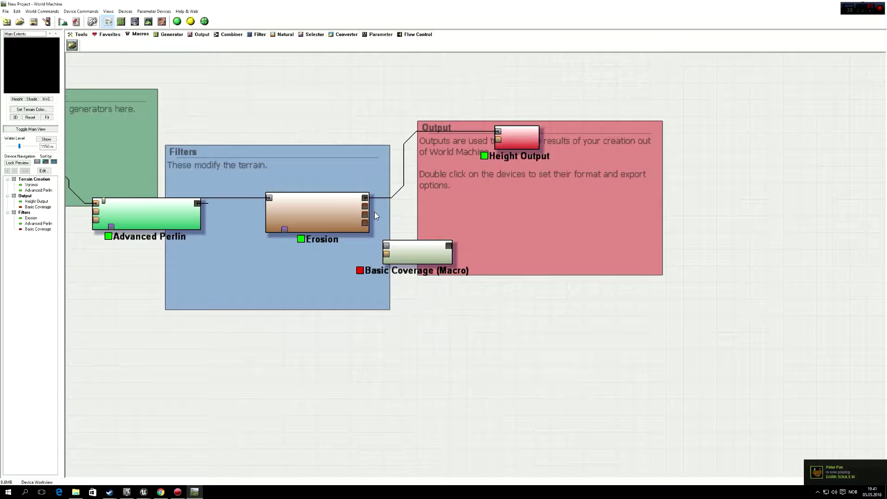
{"action": "left_click_drag", "start_coordinate": [364, 198], "coordinate": [422, 249]}
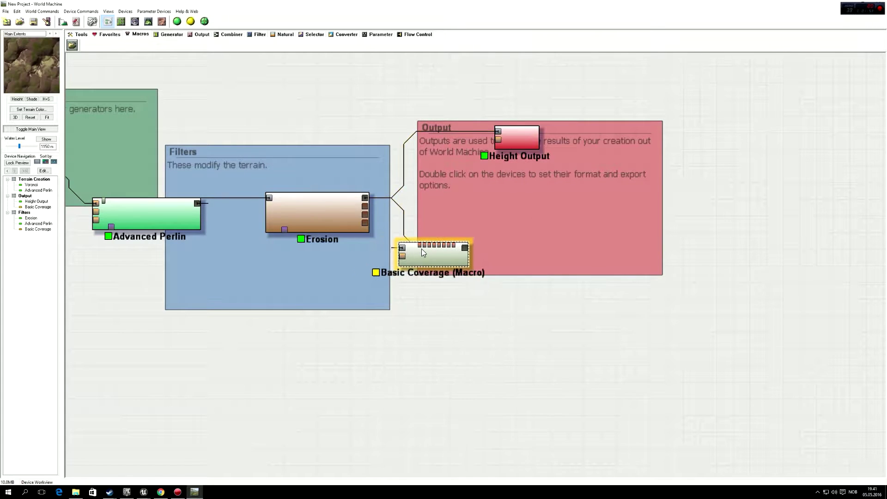
Preview the coverage in the 2D and 3D views, and set the Basic Coverage macro's Sand colour to RGB 255, 0, 0.
{"action": "left_click", "coordinate": [161, 22]}
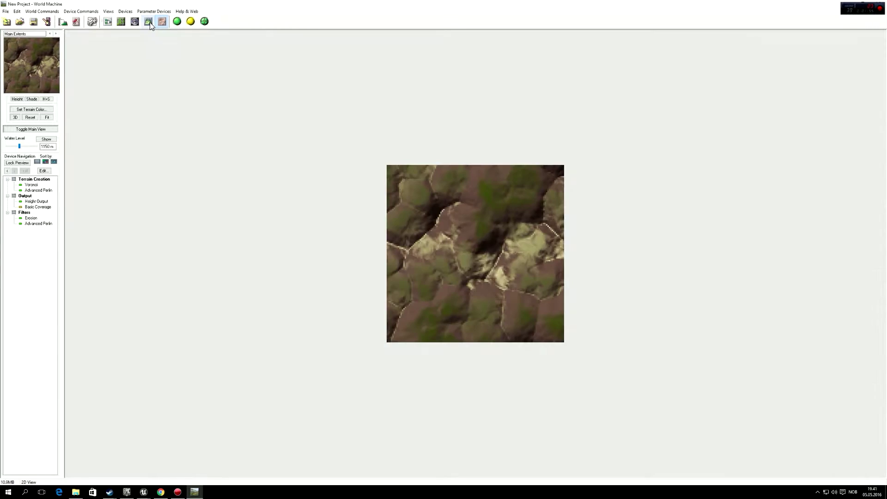
{"action": "left_click", "coordinate": [148, 21]}
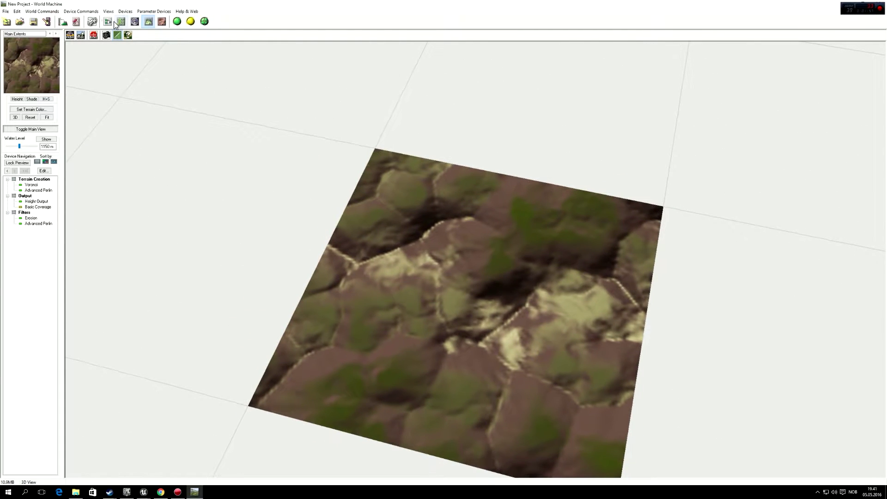
{"action": "left_click", "coordinate": [107, 21]}
{"action": "double_click", "coordinate": [464, 258]}
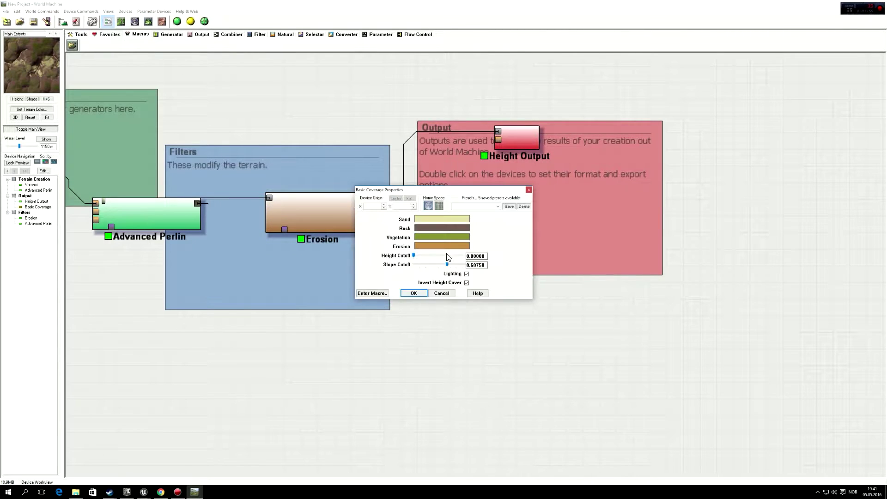
{"action": "left_click", "coordinate": [426, 219]}
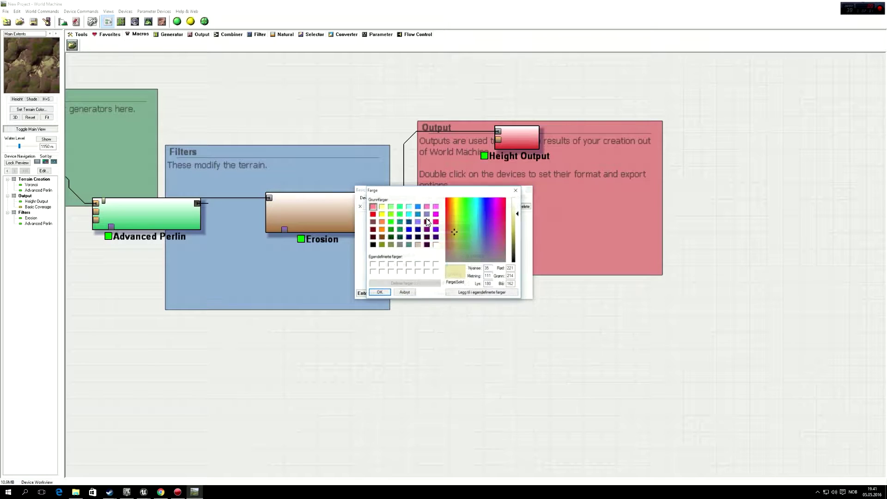
{"action": "left_click_drag", "start_coordinate": [479, 207], "coordinate": [445, 197]}
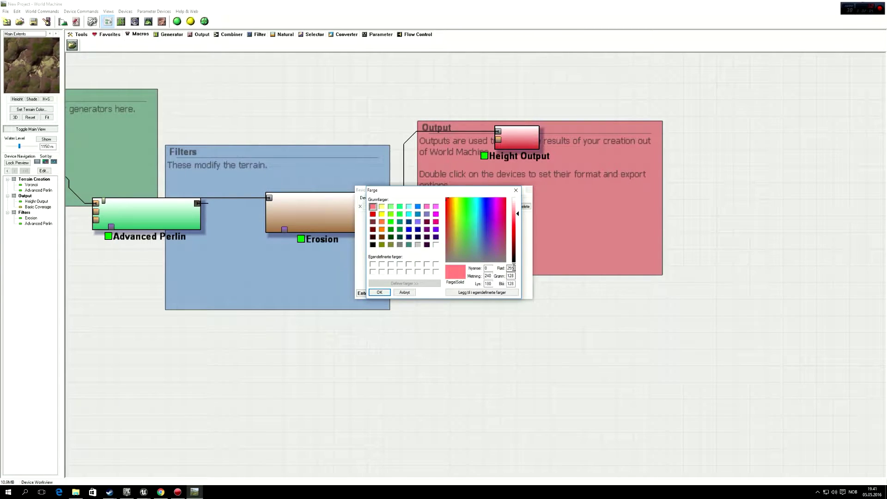
{"action": "type", "text": "255"}
{"action": "key", "text": "Tab"}
{"action": "type", "text": "0"}
{"action": "key", "text": "Tab"}
{"action": "type", "text": "0"}
{"action": "key", "text": "Return"}
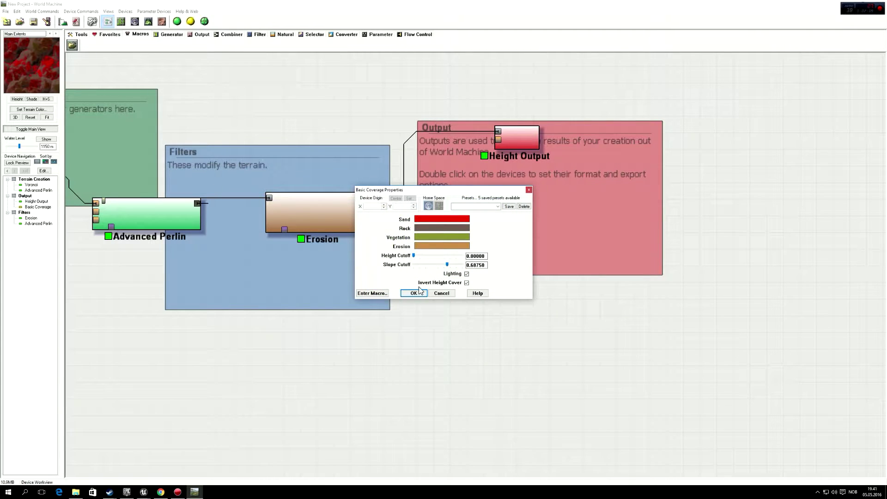
Set the Basic Coverage macro's Rock colour to RGB 0, 255, 0.
{"action": "left_click", "coordinate": [422, 226]}
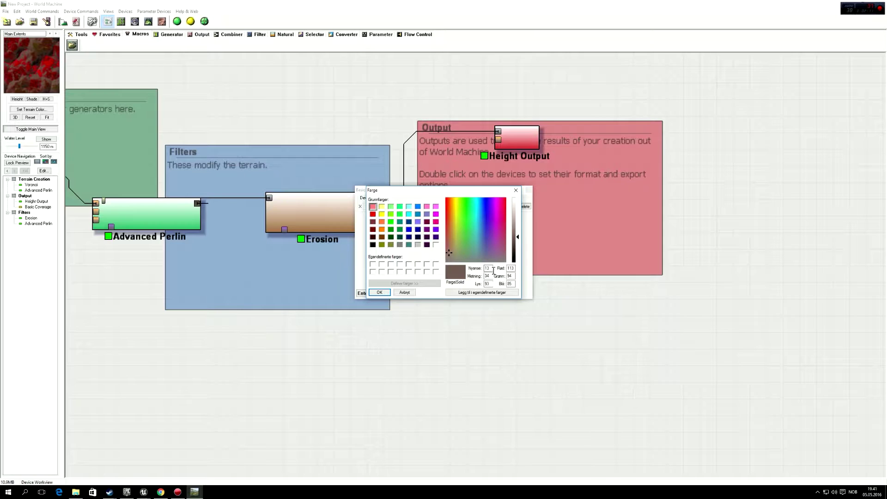
{"action": "type", "text": "0"}
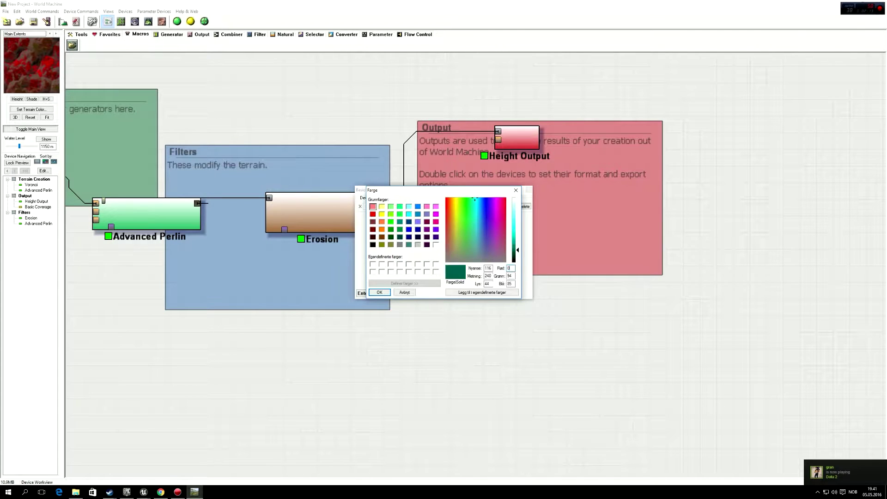
{"action": "key", "text": "Tab"}
{"action": "type", "text": "255"}
{"action": "key", "text": "Tab"}
{"action": "type", "text": "0"}
{"action": "key", "text": "Return"}
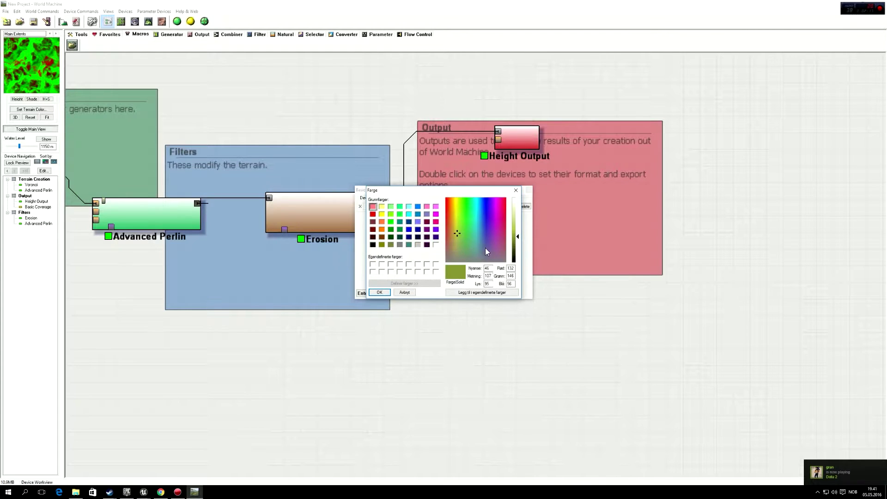
Set the Basic Coverage macro's Vegetation colour to RGB 0, 0, 255.
{"action": "left_click_drag", "start_coordinate": [469, 191], "coordinate": [265, 283]}
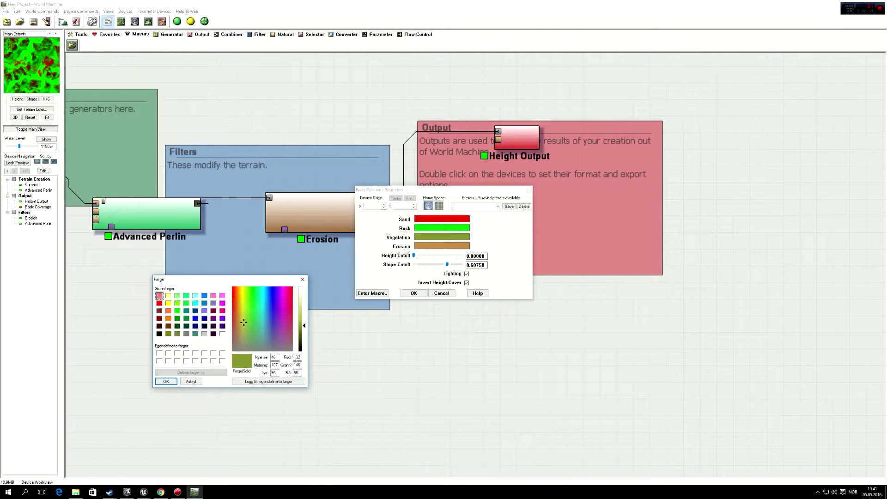
{"action": "type", "text": "0"}
{"action": "key", "text": "Tab"}
{"action": "type", "text": "0"}
{"action": "key", "text": "Tab"}
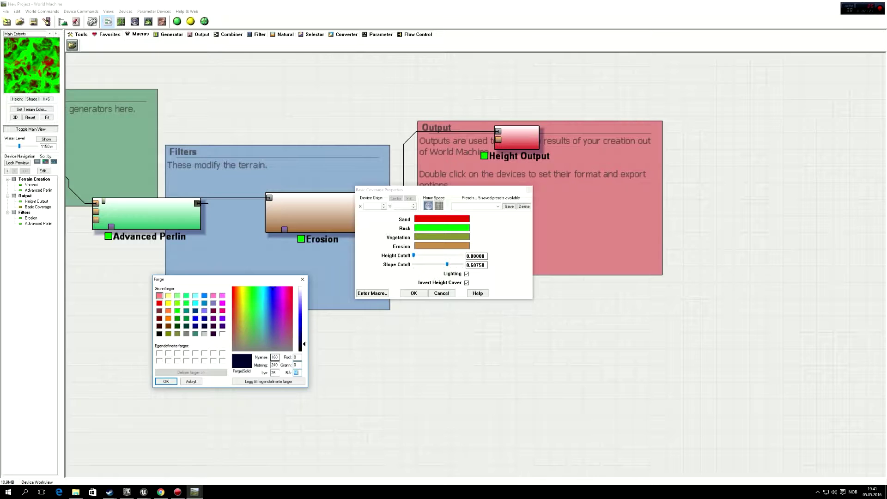
{"action": "type", "text": "255"}
{"action": "key", "text": "Return"}
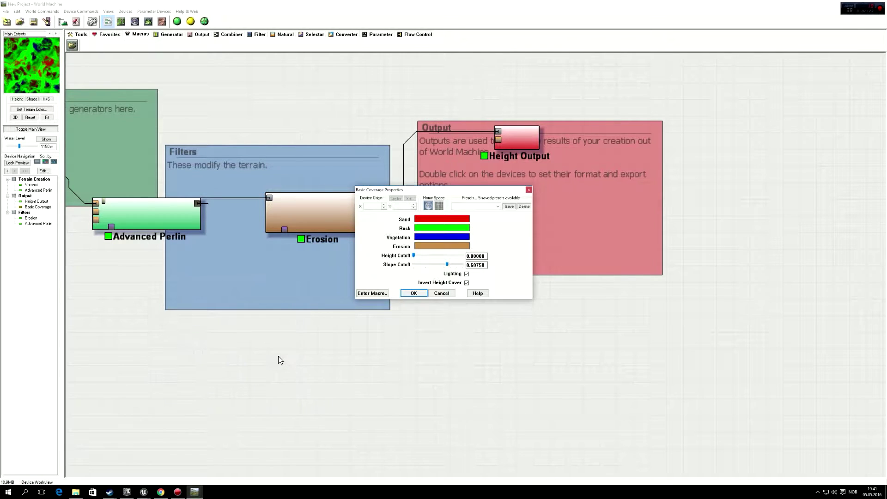
Set the Basic Coverage macro's Erosion colour to RGB 0, 0, 255 and apply the macro properties.
{"action": "left_click", "coordinate": [463, 246]}
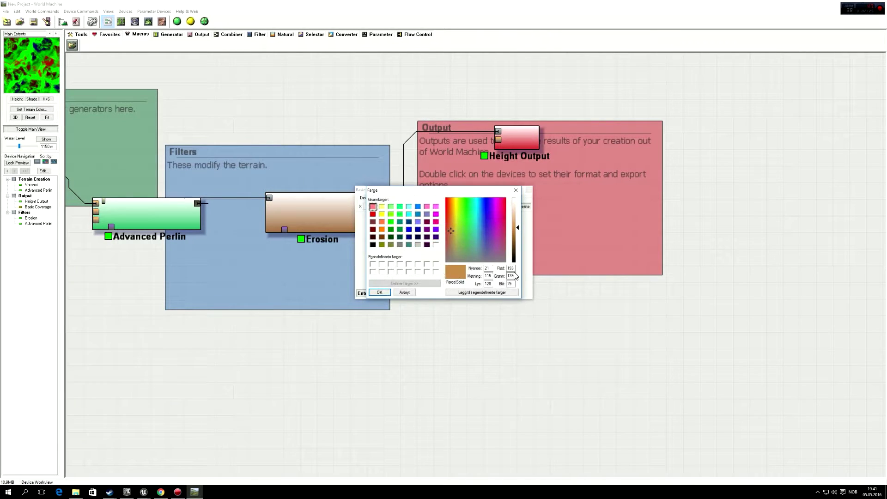
{"action": "type", "text": "0"}
{"action": "key", "text": "Tab"}
{"action": "type", "text": "0"}
{"action": "key", "text": "Tab"}
{"action": "type", "text": "25"}
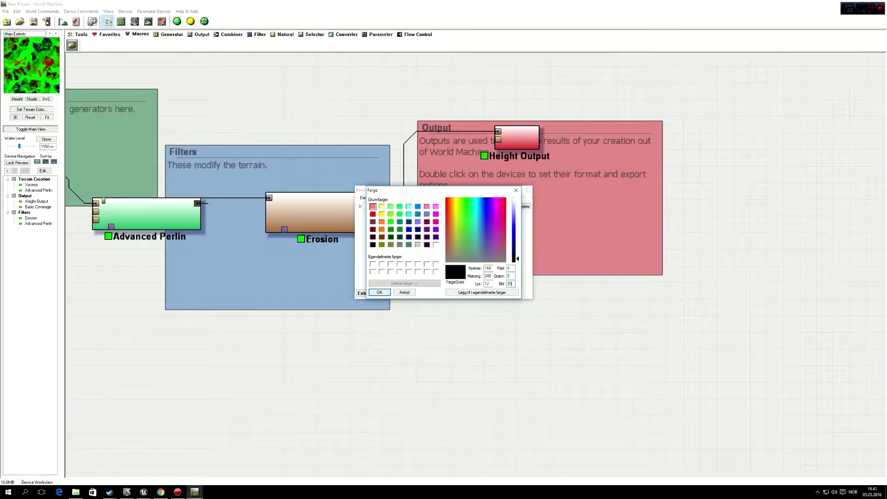
{"action": "type", "text": "5"}
{"action": "key", "text": "Return"}
{"action": "left_click", "coordinate": [414, 293]}
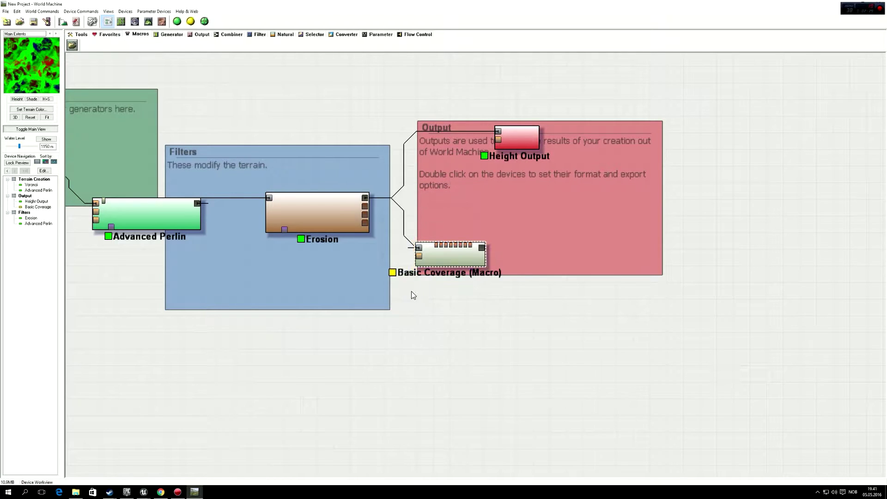
Connect the Erosion device's second output to the Basic Coverage macro's second input and inspect the coloured terrain in the 3D and layout views.
{"action": "left_click_drag", "start_coordinate": [351, 211], "coordinate": [455, 259]}
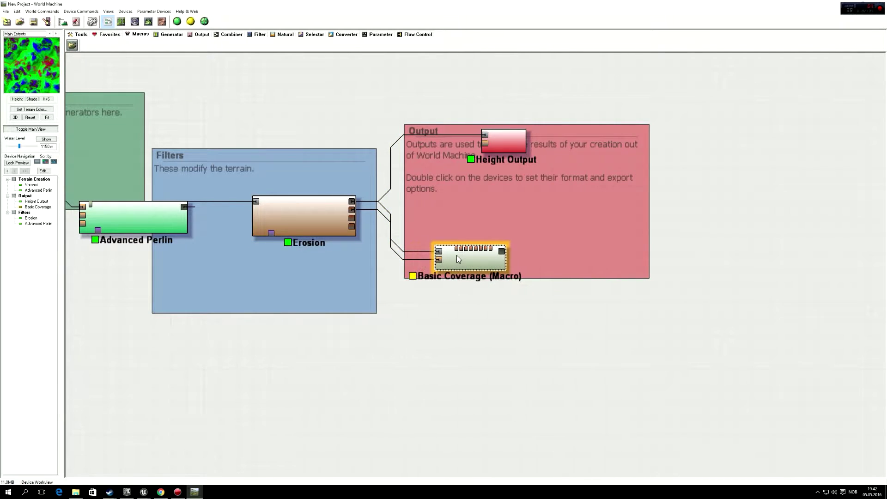
{"action": "left_click", "coordinate": [148, 21]}
{"action": "left_click_drag", "start_coordinate": [415, 283], "coordinate": [408, 253]}
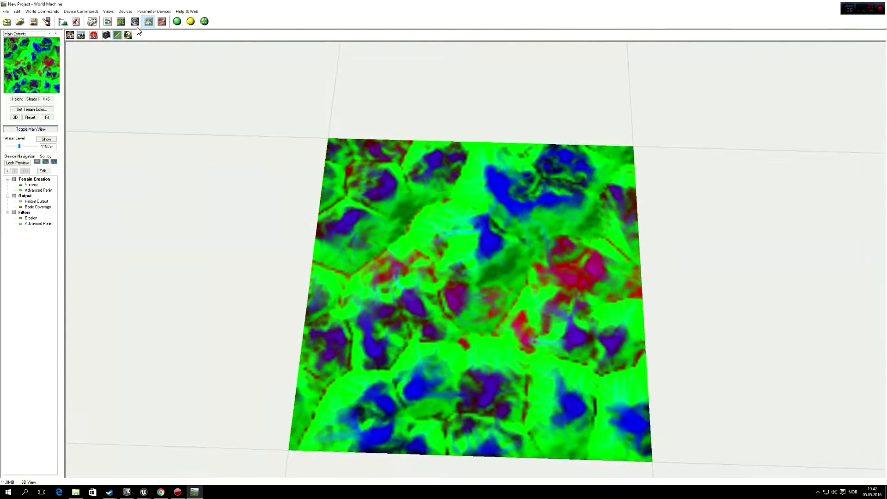
{"action": "left_click", "coordinate": [121, 22]}
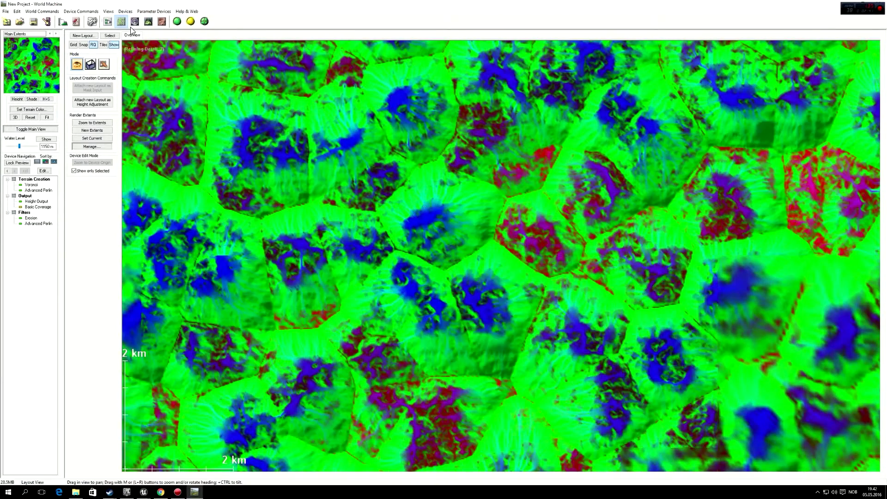
{"action": "left_click", "coordinate": [149, 22]}
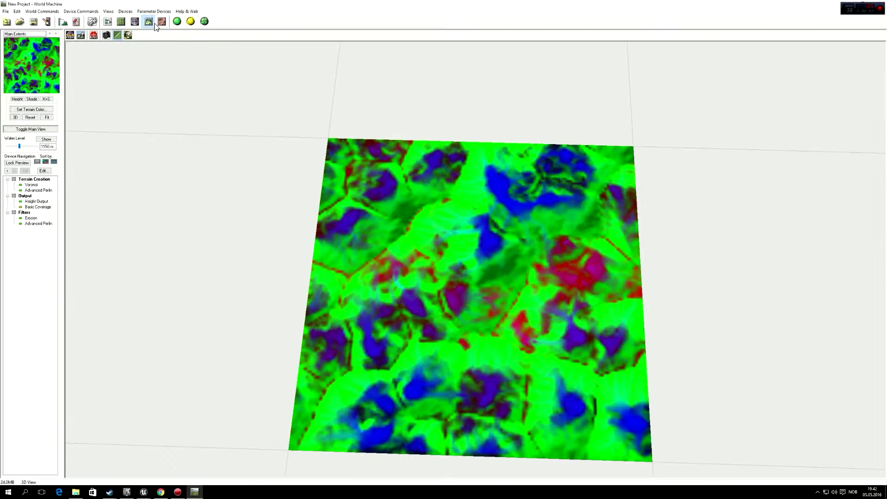
{"action": "left_click", "coordinate": [109, 23]}
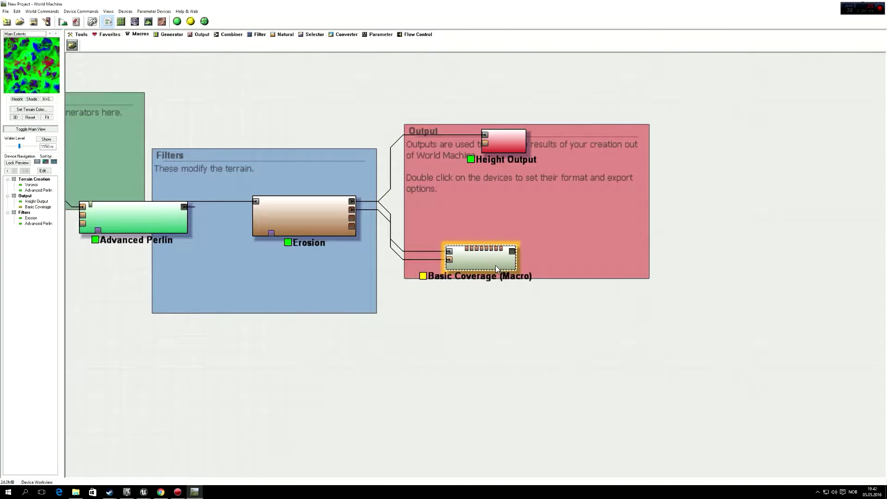
Add a Bitmap Output device to the Output group and feed it from the Basic Coverage macro's Coverage Texture output.
{"action": "left_click", "coordinate": [198, 35]}
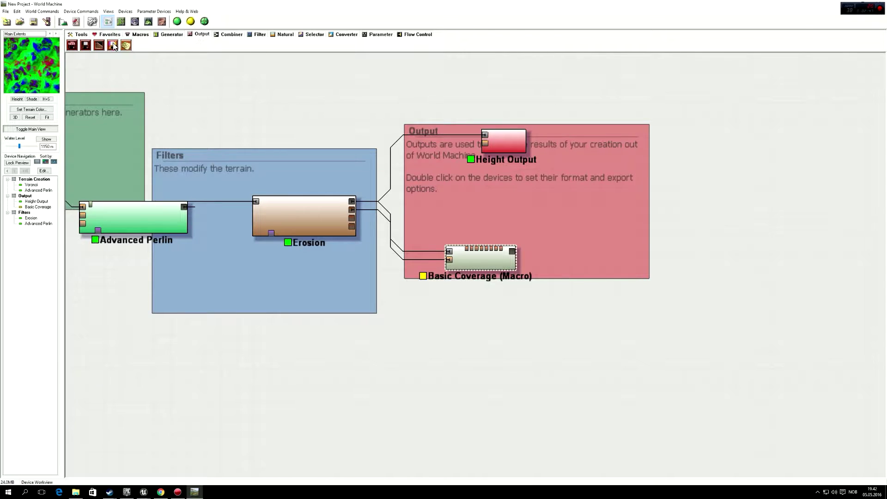
{"action": "left_click", "coordinate": [113, 44]}
{"action": "left_click", "coordinate": [581, 245]}
{"action": "key", "text": "Escape"}
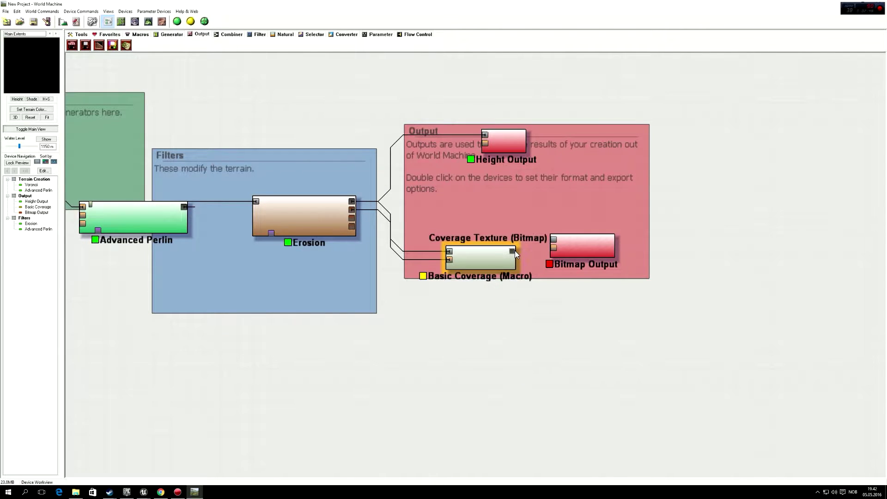
{"action": "left_click_drag", "start_coordinate": [512, 251], "coordinate": [554, 240]}
Start specifying the Bitmap Output's file and browse to Unreal Projects\GhostTown\Content on the Seagate Expansion Drive (F:).
{"action": "double_click", "coordinate": [557, 242]}
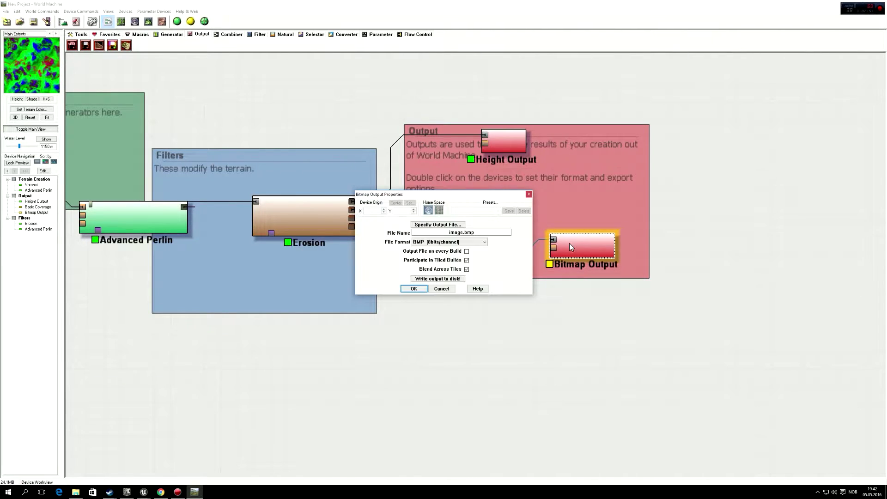
{"action": "left_click", "coordinate": [453, 224]}
{"action": "left_click", "coordinate": [367, 270]}
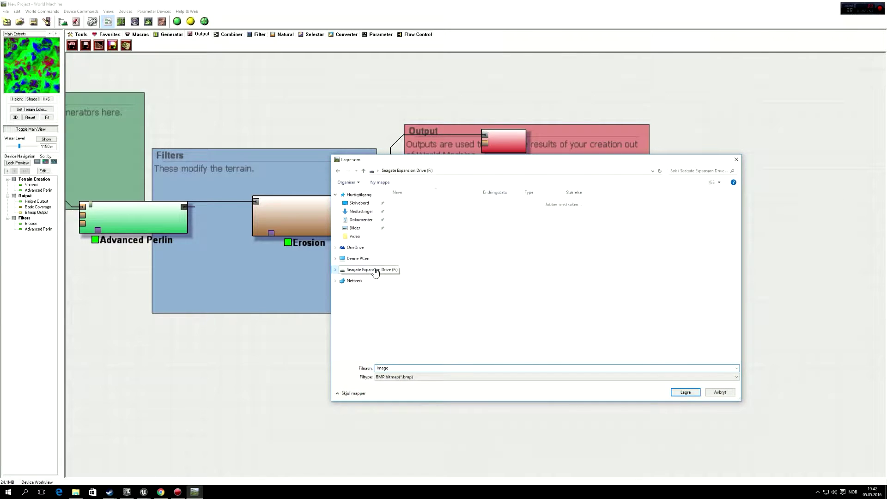
{"action": "scroll", "coordinate": [439, 307], "scroll_direction": "down", "scroll_amount": 5}
{"action": "double_click", "coordinate": [421, 306]}
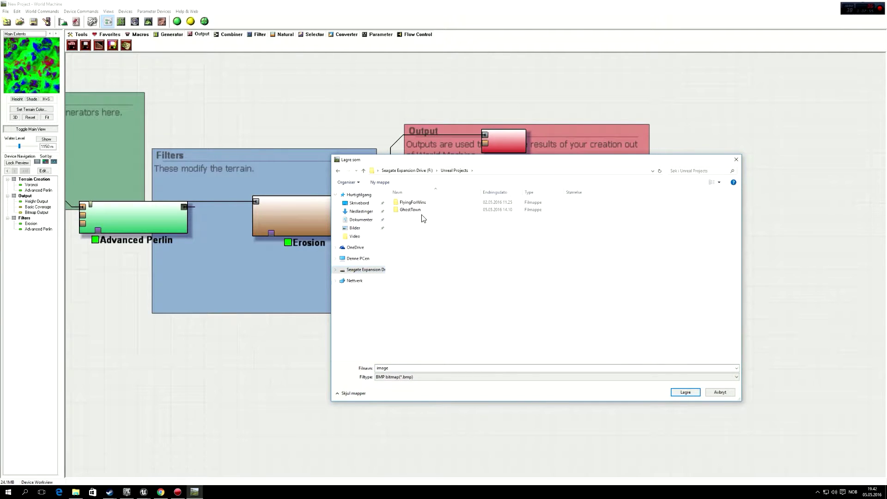
{"action": "double_click", "coordinate": [422, 209]}
{"action": "double_click", "coordinate": [421, 209]}
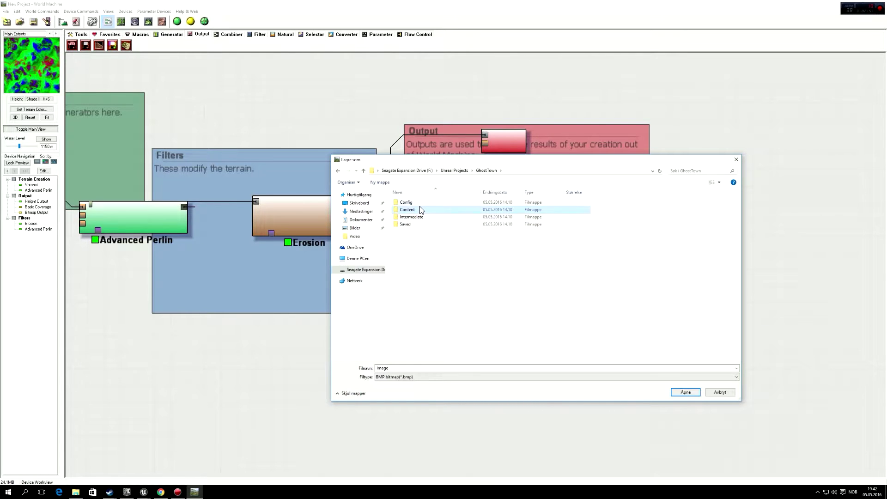
Create a folder named Terrain inside the Content folder and open it.
{"action": "right_click", "coordinate": [433, 277]}
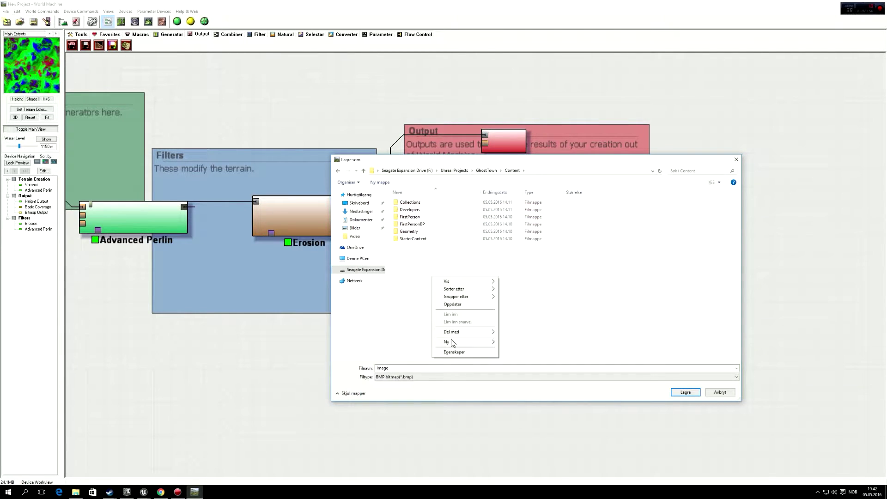
{"action": "mouse_move", "coordinate": [486, 344]}
{"action": "left_click", "coordinate": [517, 342]}
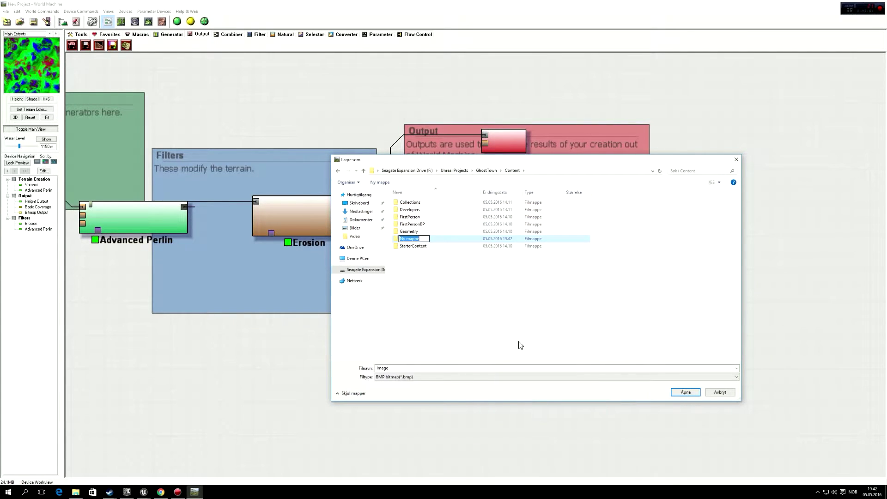
{"action": "key", "text": "BackSpace"}
{"action": "key", "text": "Return"}
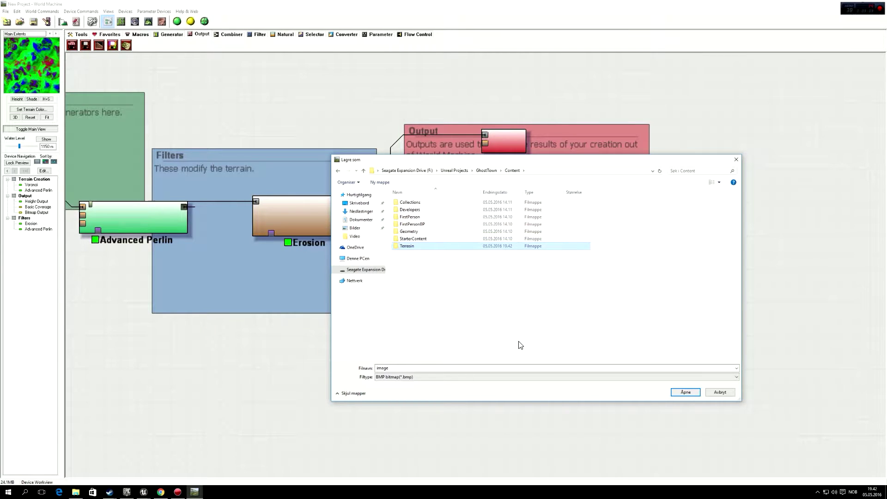
{"action": "key", "text": "F2"}
{"action": "type", "text": "Terrain"}
{"action": "key", "text": "Return"}
{"action": "double_click", "coordinate": [429, 246]}
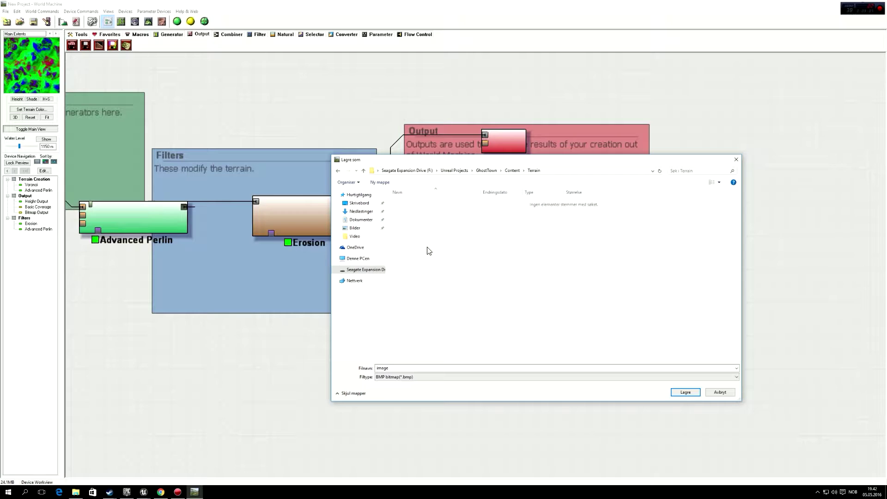
Confirm the bitmap's output file in the Terrain folder and set its file format to PNG (16bits/channel).
{"action": "double_click", "coordinate": [403, 367]}
{"action": "left_click", "coordinate": [683, 391]}
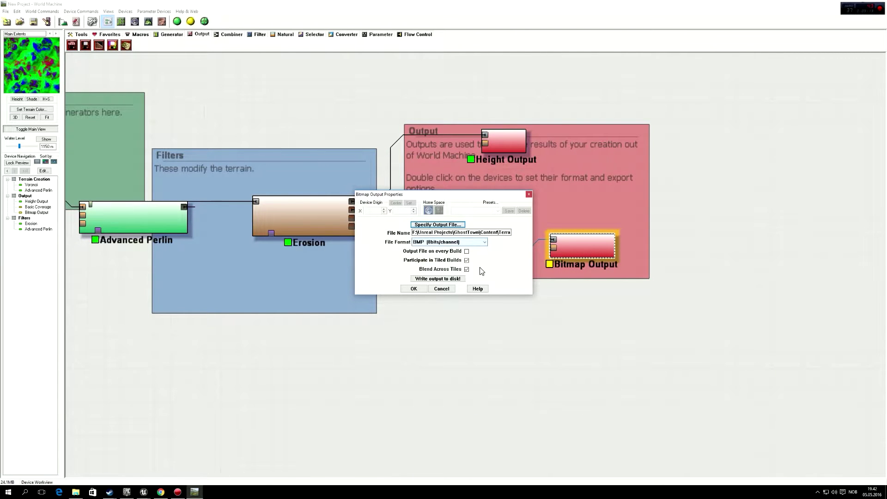
{"action": "left_click", "coordinate": [455, 244]}
{"action": "left_click", "coordinate": [442, 248]}
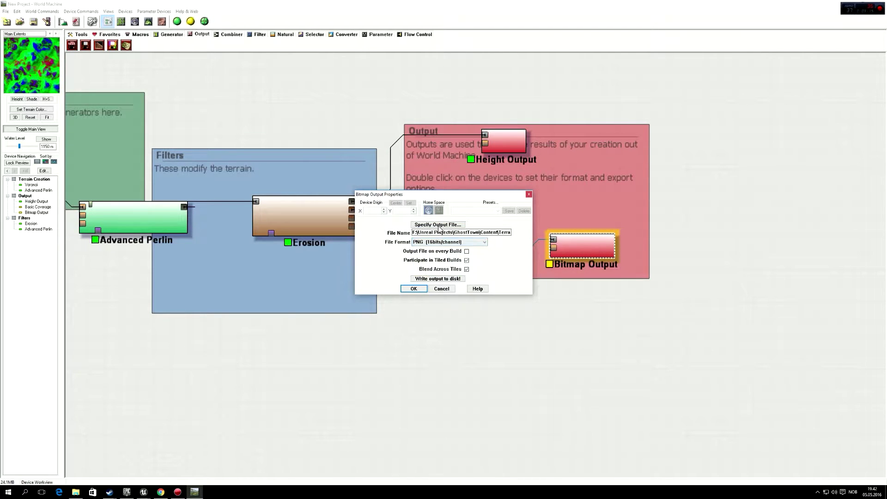
Write the bitmap output to disk and apply the Bitmap Output properties.
{"action": "left_click", "coordinate": [445, 279]}
{"action": "left_click", "coordinate": [459, 262]}
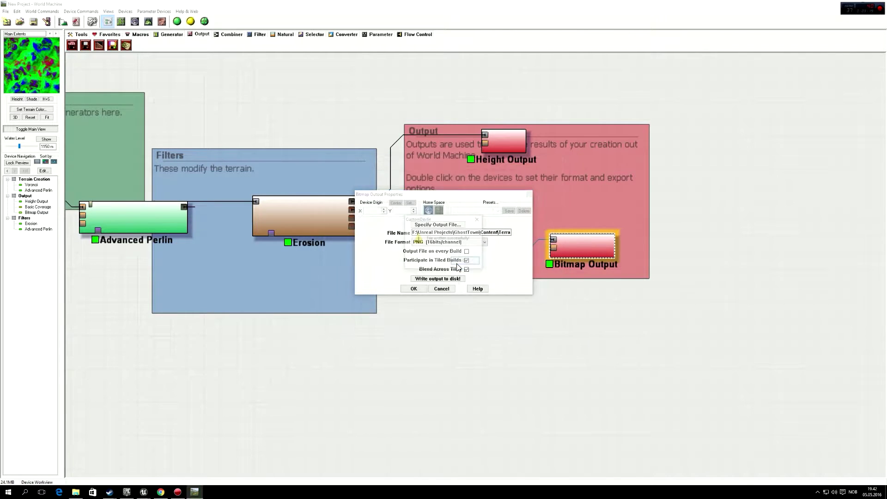
{"action": "left_click", "coordinate": [458, 267]}
{"action": "left_click", "coordinate": [414, 288]}
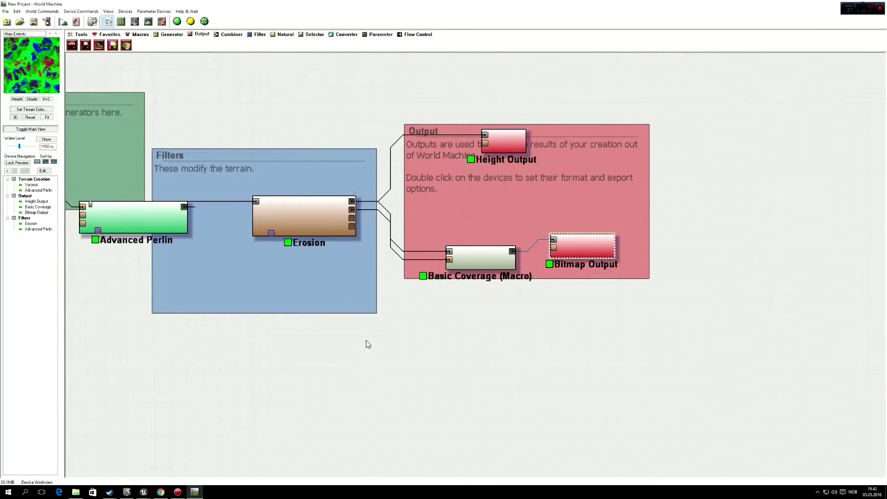
Switch to the GhostTown Unreal Editor and start a new landscape in Landscape mode using Import from File.
{"action": "mouse_move", "coordinate": [144, 492]}
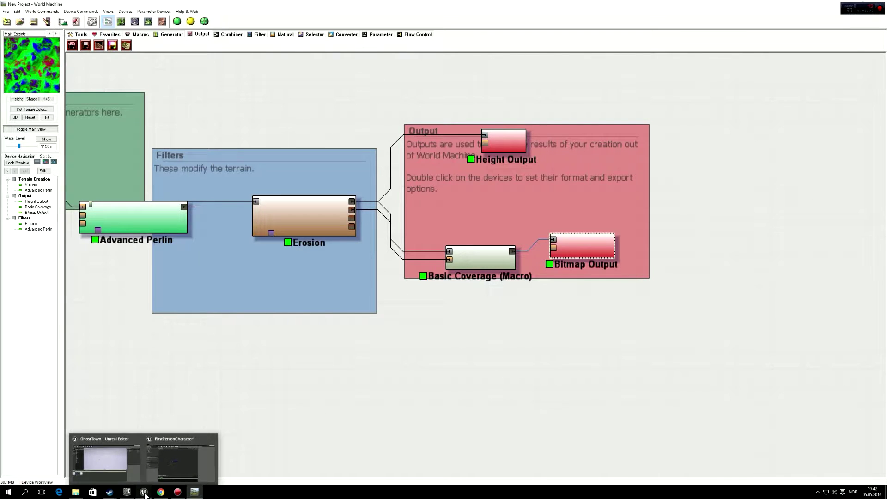
{"action": "mouse_move", "coordinate": [185, 466]}
{"action": "left_click", "coordinate": [115, 468]}
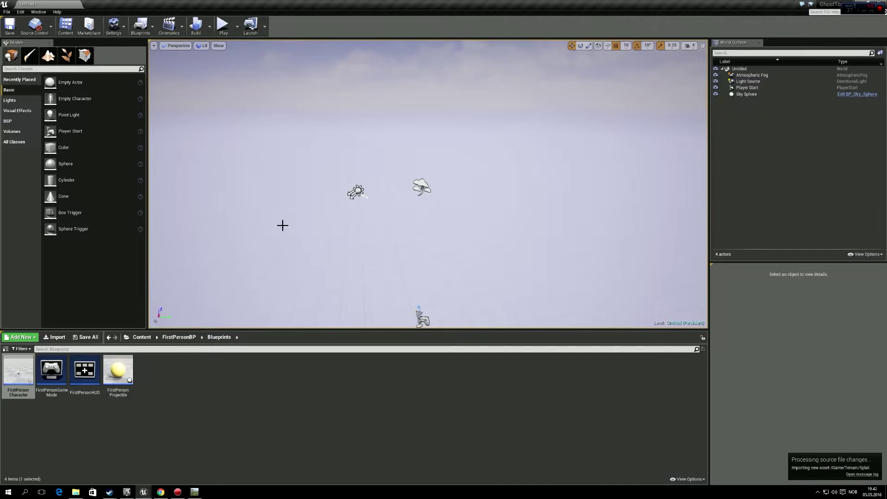
{"action": "right_click_drag", "start_coordinate": [428, 185], "coordinate": [397, 194]}
{"action": "key", "text": "s"}
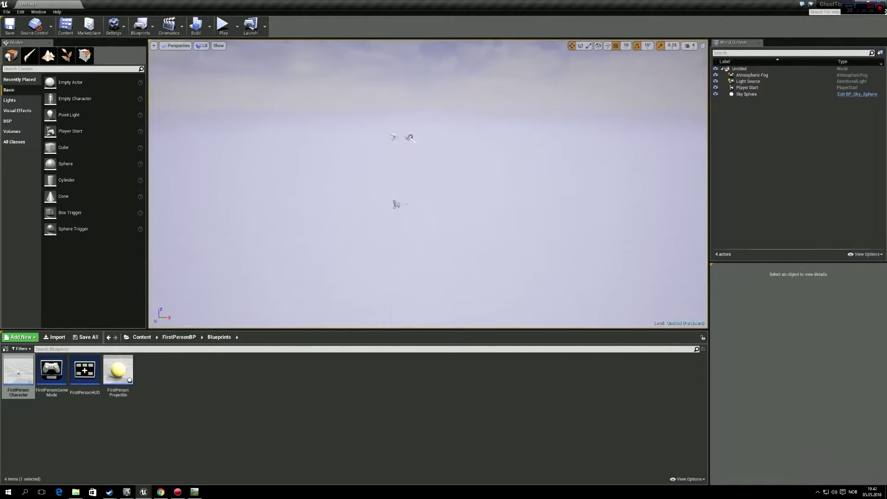
{"action": "left_click", "coordinate": [51, 59]}
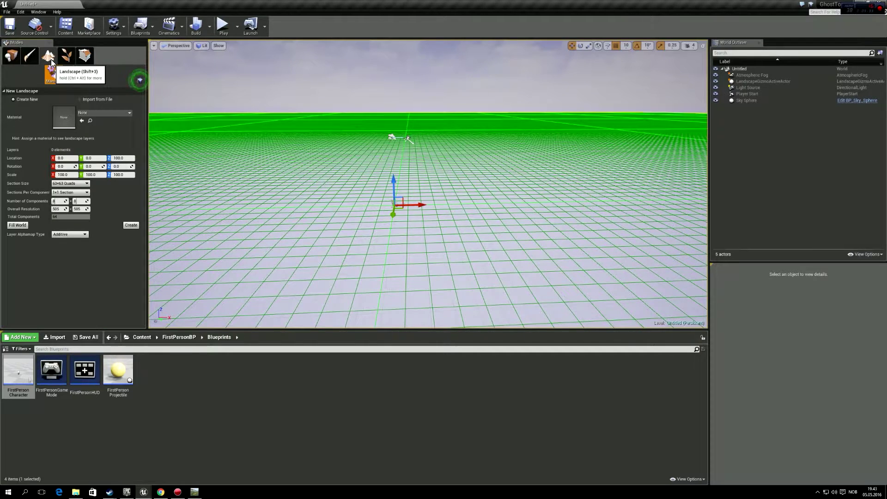
{"action": "left_click", "coordinate": [81, 98]}
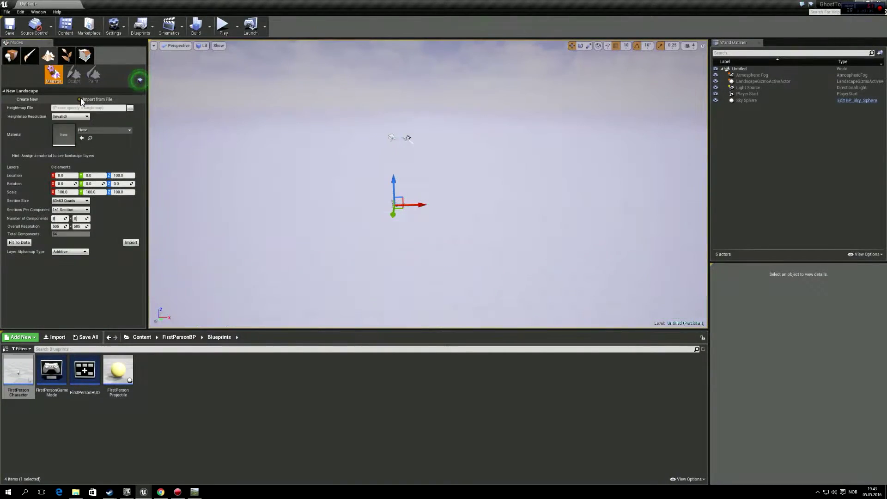
Load the heightmap file named output from the desktop as the new landscape's heightmap.
{"action": "left_click", "coordinate": [128, 109]}
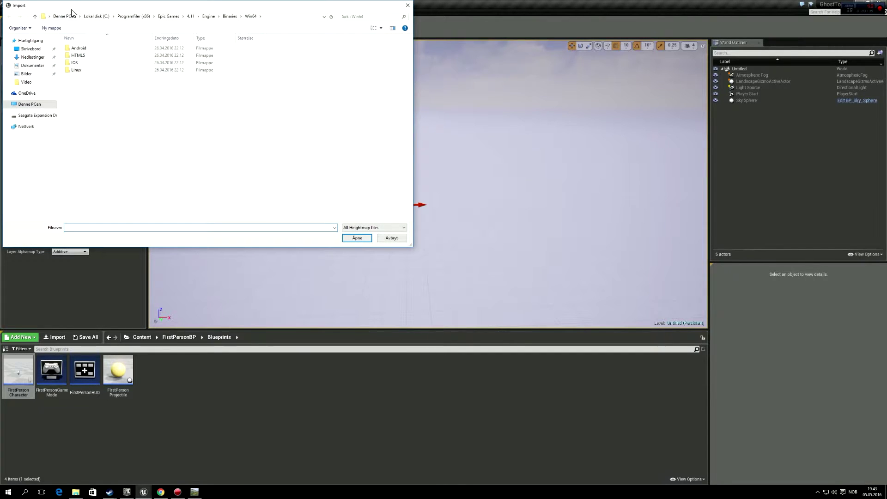
{"action": "left_click_drag", "start_coordinate": [70, 6], "coordinate": [174, 51]}
{"action": "left_click", "coordinate": [143, 96]}
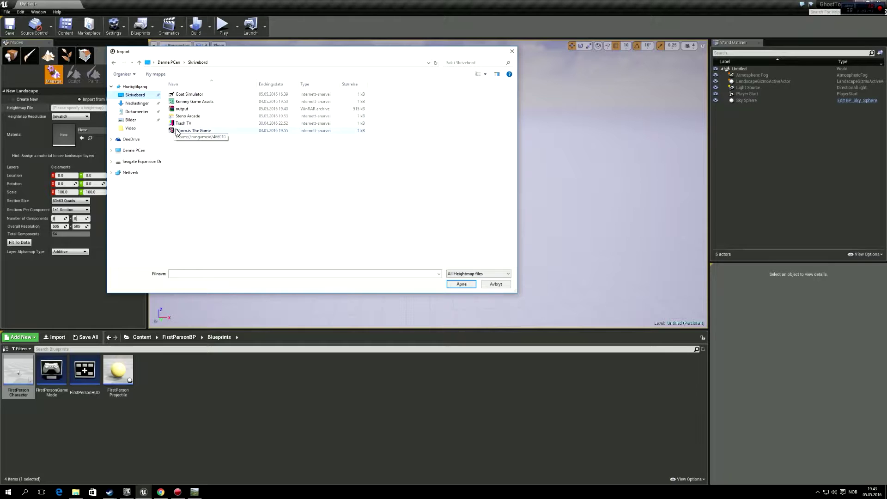
{"action": "double_click", "coordinate": [181, 109]}
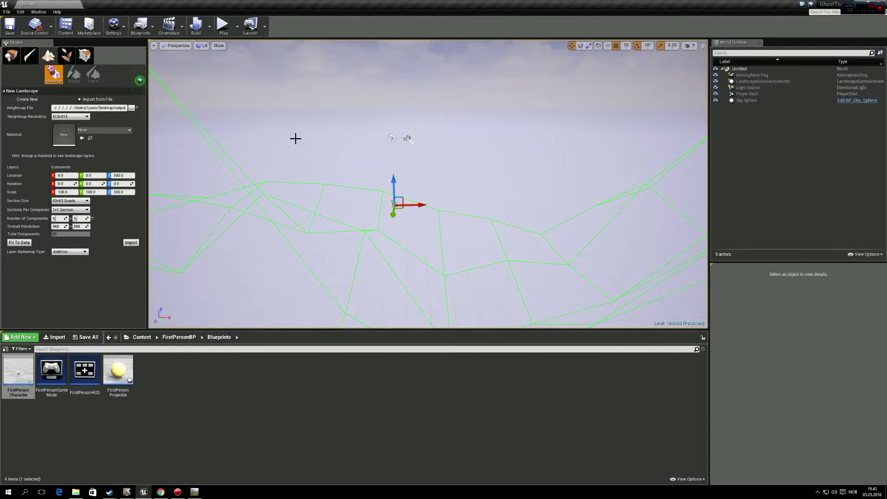
Enter 512 for both dimensions of the landscape's overall resolution.
{"action": "right_click_drag", "start_coordinate": [427, 184], "coordinate": [328, 157]}
{"action": "left_click", "coordinate": [58, 226]}
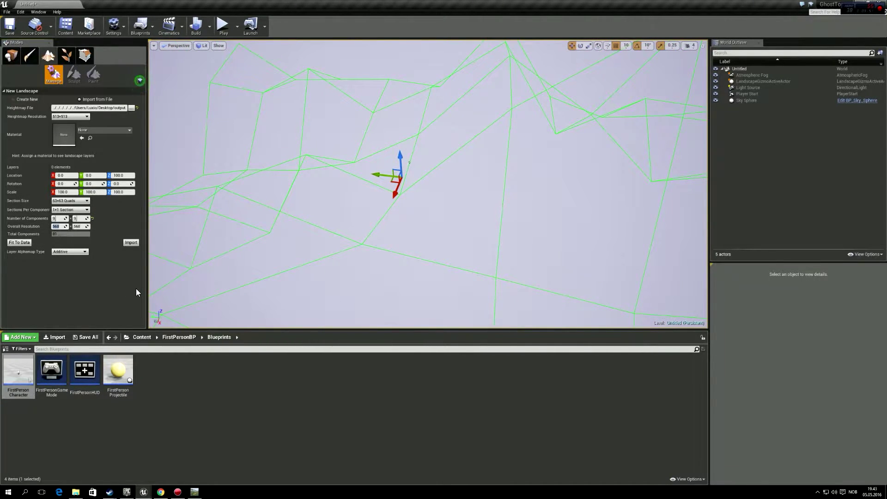
{"action": "type", "text": "512"}
{"action": "key", "text": "Return"}
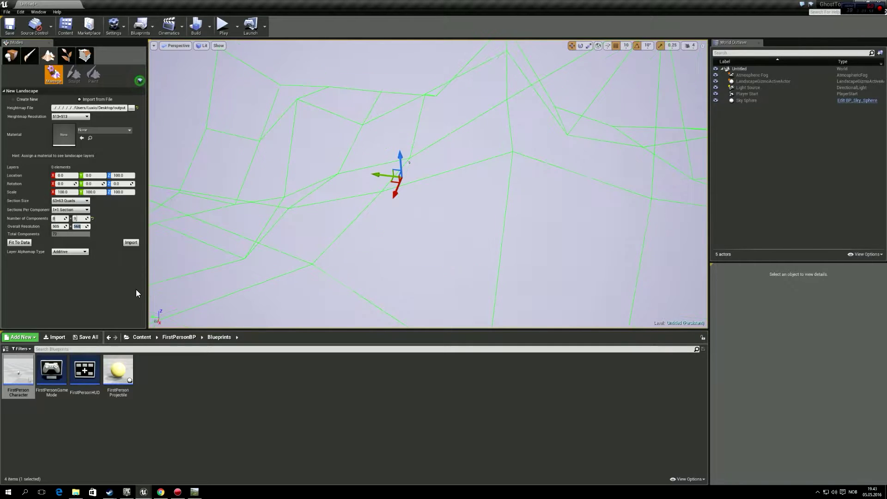
{"action": "key", "text": "Return"}
{"action": "right_click_drag", "start_coordinate": [194, 199], "coordinate": [156, 178]}
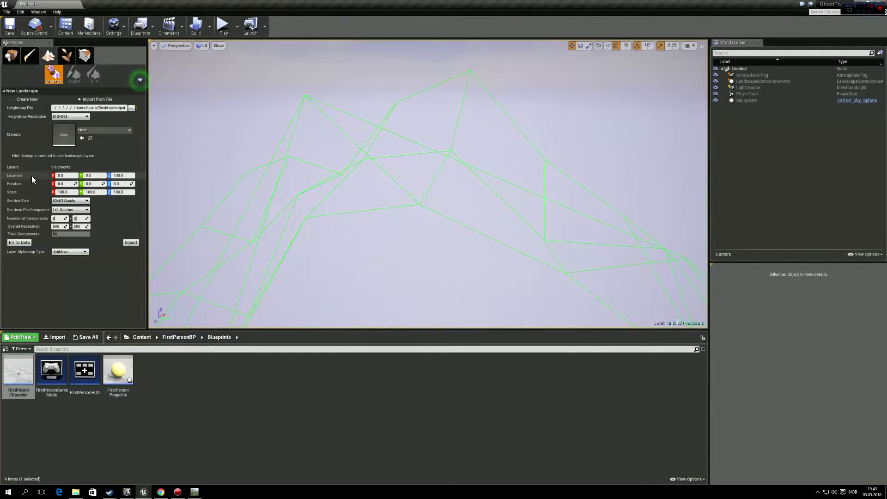
Set the new landscape's scale to 200 in X, 200 in Y and 100 in Z.
{"action": "left_click", "coordinate": [52, 117]}
{"action": "left_click", "coordinate": [34, 137]}
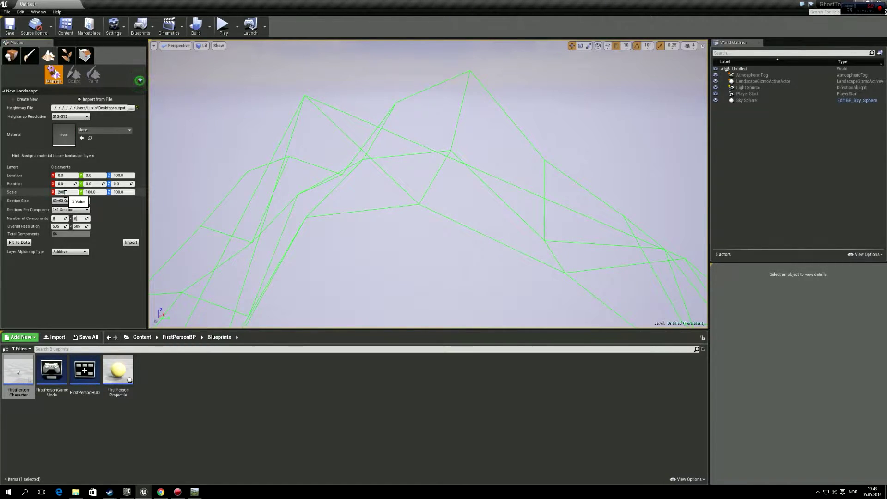
{"action": "key", "text": "Tab"}
{"action": "type", "text": "20"}
{"action": "key", "text": "Return"}
{"action": "type", "text": "100"}
{"action": "key", "text": "Return"}
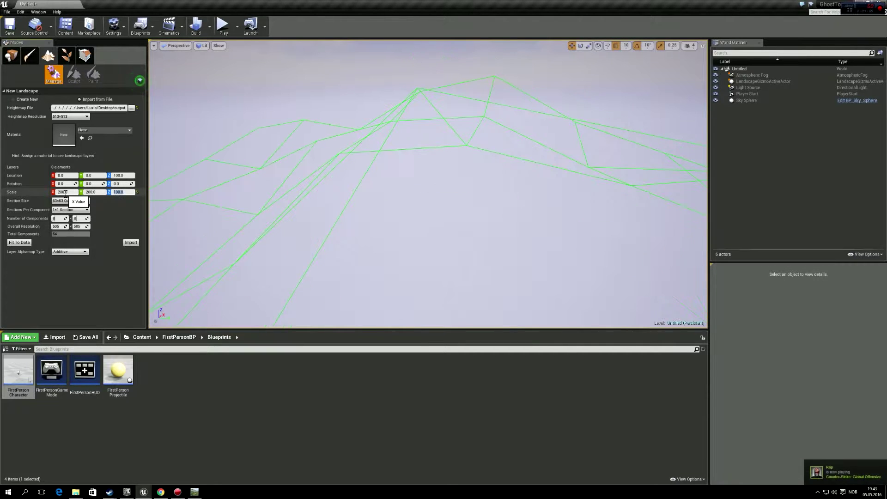
Import the heightmap into the level as a landscape.
{"action": "left_click", "coordinate": [135, 244]}
{"action": "mouse_move", "coordinate": [283, 219]}
{"action": "right_mouse_down"}
{"action": "mouse_move", "coordinate": [646, 220]}
{"action": "mouse_move", "coordinate": [283, 220]}
{"action": "right_mouse_up"}
{"action": "right_click_drag", "start_coordinate": [341, 212], "coordinate": [341, 212]}
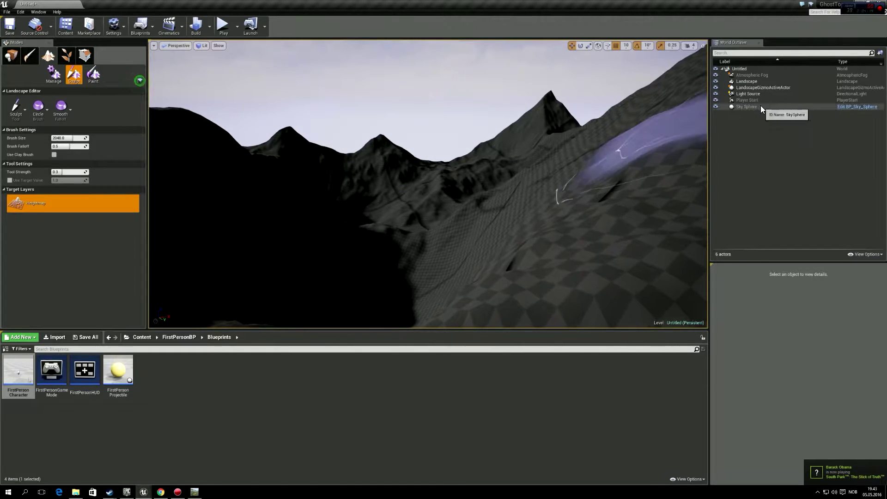
Return to placing actors and add a Sky Light to the dark valley of the landscape.
{"action": "left_click", "coordinate": [11, 55]}
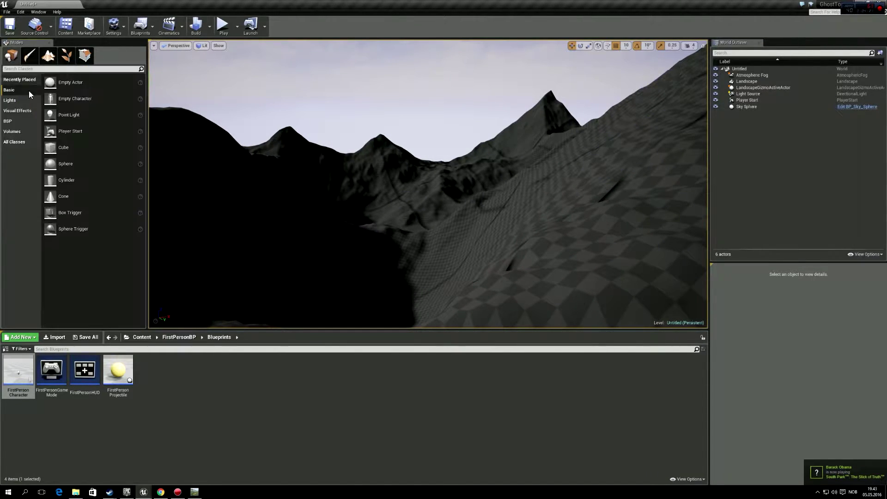
{"action": "left_click", "coordinate": [15, 101]}
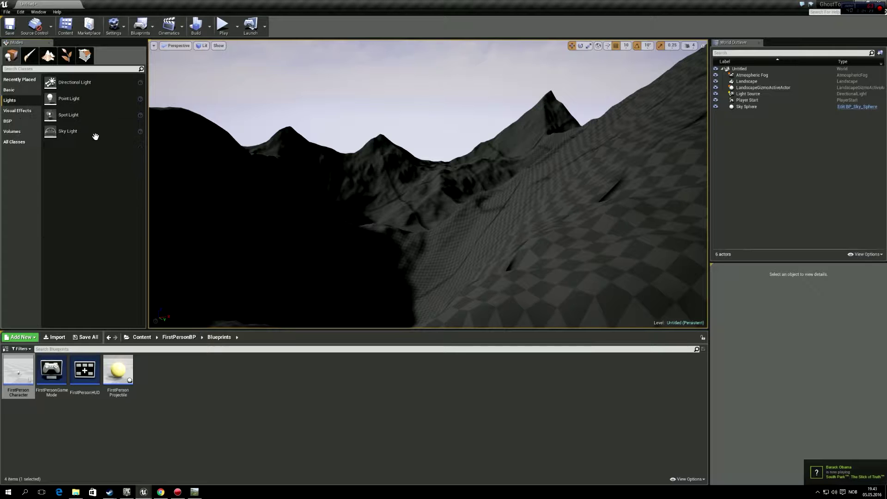
{"action": "left_click_drag", "start_coordinate": [69, 131], "coordinate": [260, 232]}
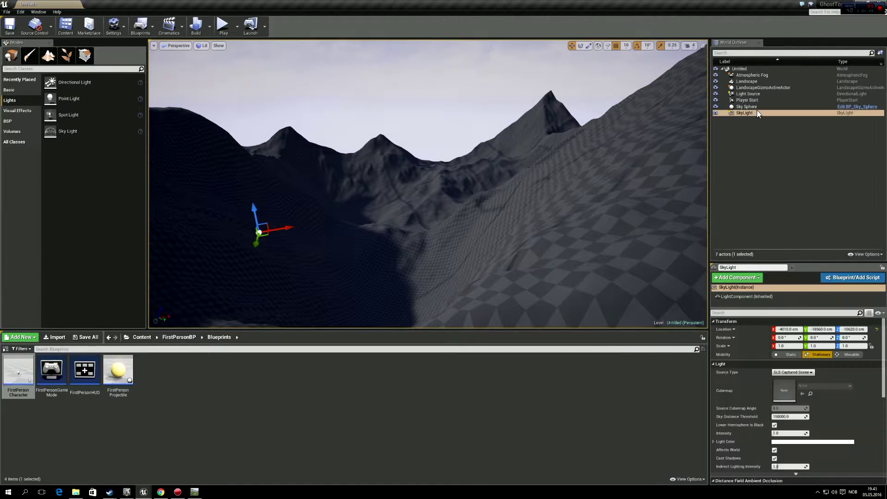
Set the mobility of the Light Source directional light to Movable.
{"action": "left_click", "coordinate": [754, 93]}
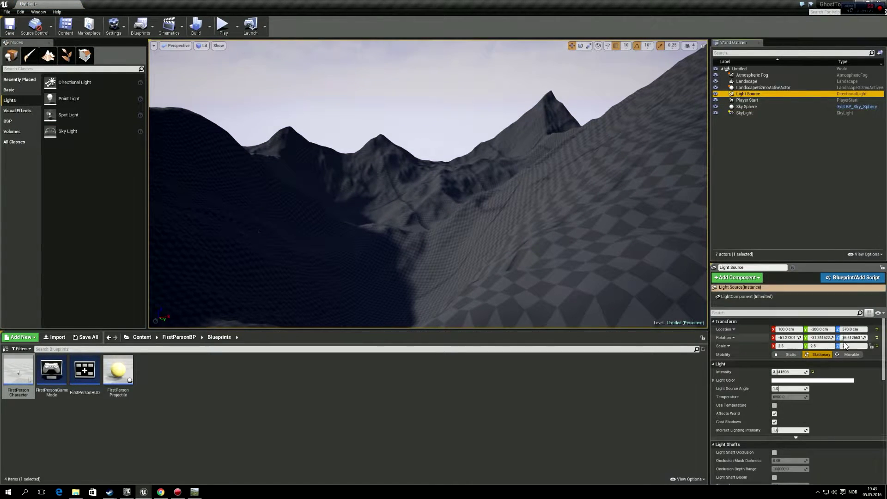
{"action": "left_click", "coordinate": [849, 354]}
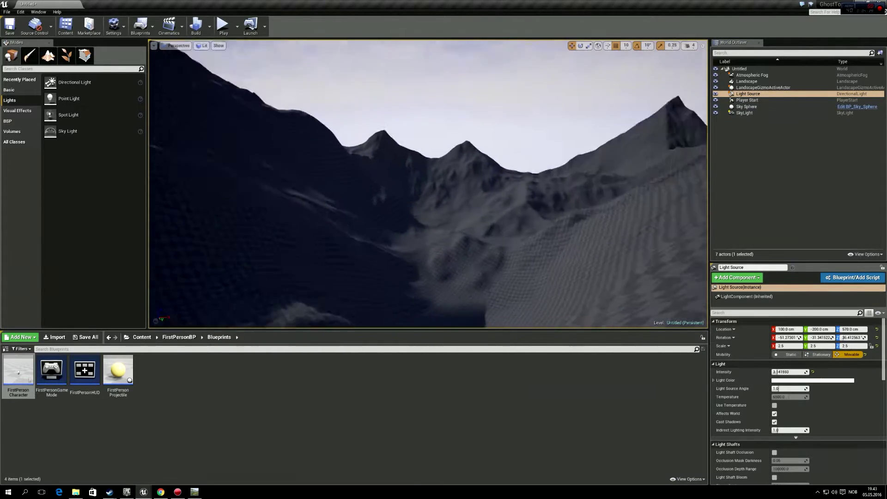
{"action": "mouse_move", "coordinate": [427, 184]}
{"action": "right_mouse_down"}
{"action": "mouse_move", "coordinate": [454, 159]}
{"action": "mouse_move", "coordinate": [296, 162]}
{"action": "mouse_move", "coordinate": [192, 185]}
{"action": "mouse_move", "coordinate": [193, 198]}
{"action": "mouse_move", "coordinate": [296, 173]}
{"action": "mouse_move", "coordinate": [231, 178]}
{"action": "mouse_move", "coordinate": [445, 178]}
{"action": "right_mouse_up"}
{"action": "key", "text": "w"}
{"action": "key", "text": "s"}
Create a material named Terrain_Material in the Terrain content folder.
{"action": "left_click", "coordinate": [142, 337]}
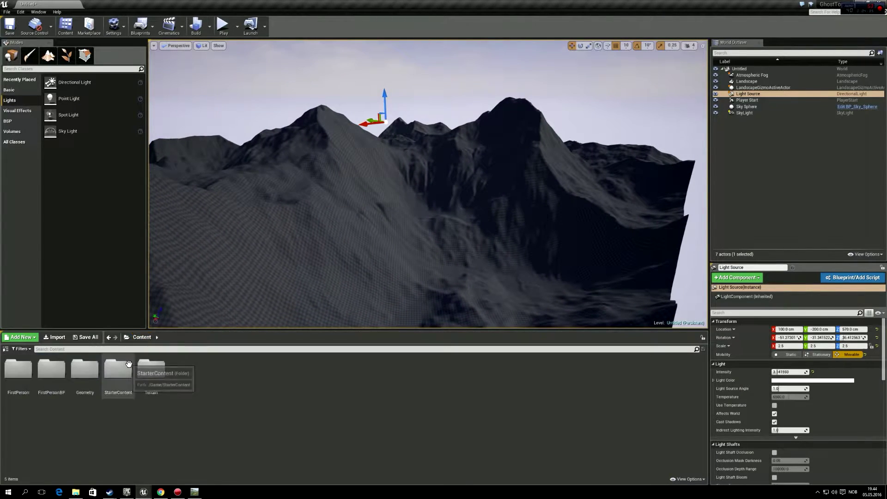
{"action": "double_click", "coordinate": [151, 369]}
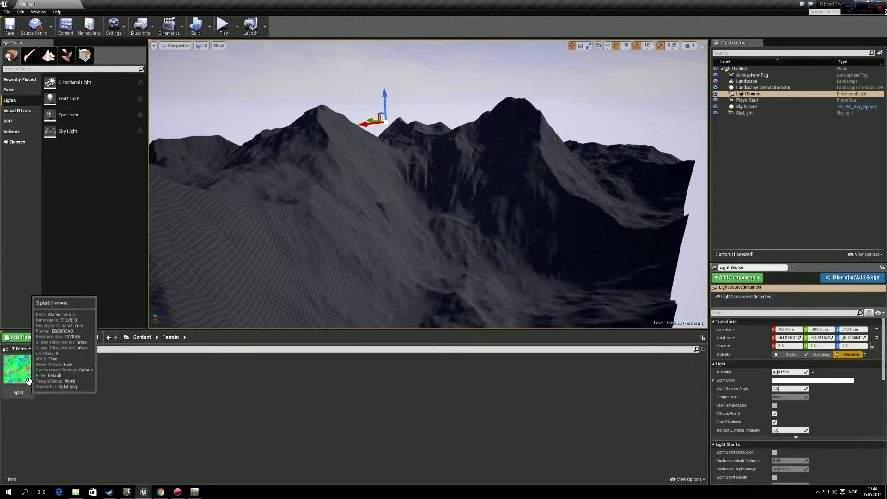
{"action": "right_click", "coordinate": [67, 378]}
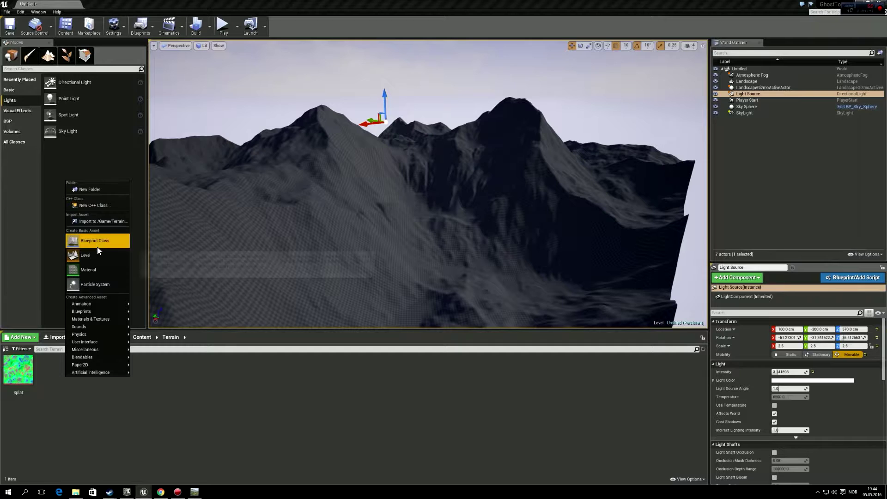
{"action": "right_click", "coordinate": [58, 367]}
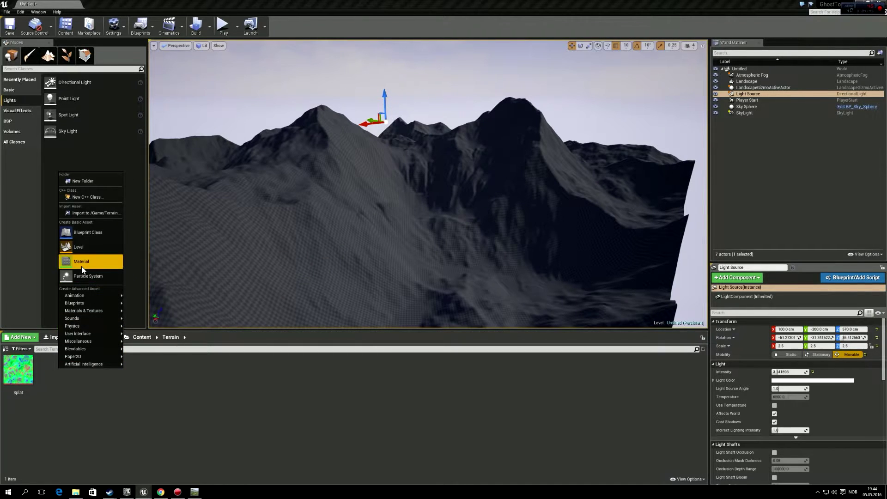
{"action": "left_click", "coordinate": [81, 262]}
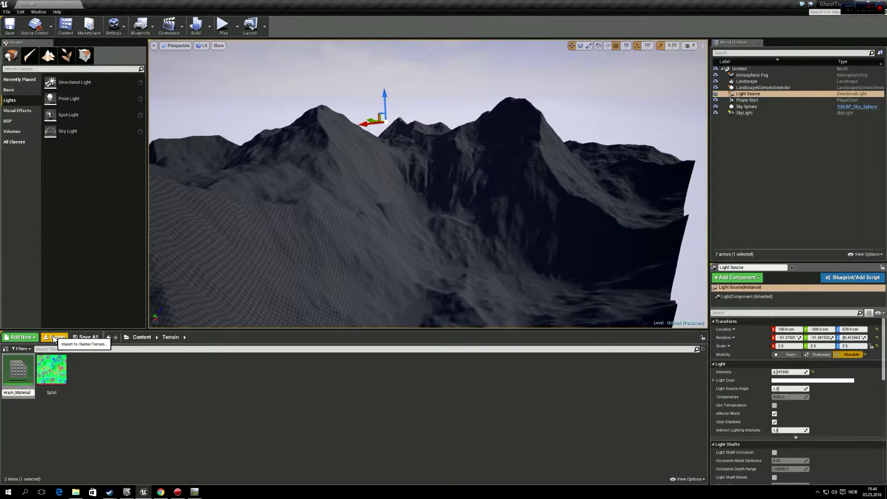
{"action": "key", "text": "Return"}
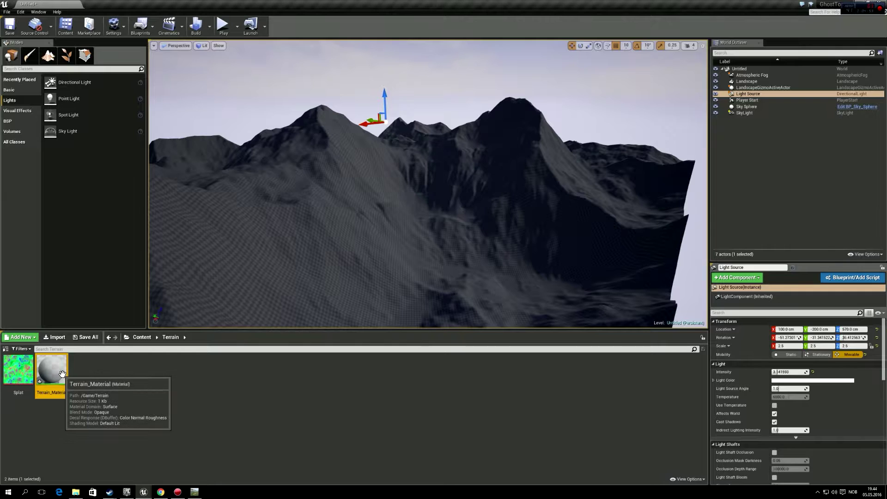
Open Terrain_Material and move its editor into a floating window so that the content folder remains accessible.
{"action": "double_click", "coordinate": [62, 373]}
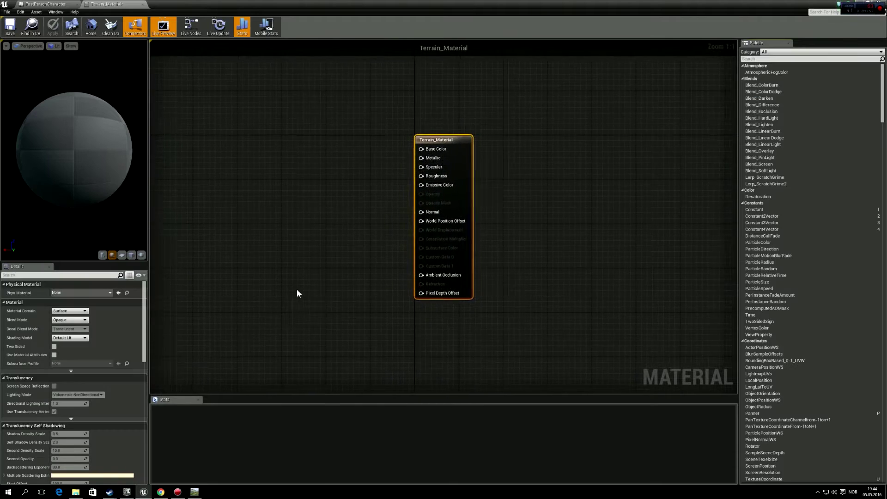
{"action": "right_click_drag", "start_coordinate": [290, 198], "coordinate": [455, 194]}
{"action": "left_click_drag", "start_coordinate": [316, 3], "coordinate": [539, 54]}
{"action": "right_click_drag", "start_coordinate": [563, 212], "coordinate": [454, 163]}
Add the Splat texture from the Terrain folder to the material graph as a Texture Sample.
{"action": "scroll", "coordinate": [416, 201], "scroll_direction": "down", "scroll_amount": 2}
{"action": "left_click_drag", "start_coordinate": [18, 369], "coordinate": [446, 178]}
{"action": "scroll", "coordinate": [503, 231], "scroll_direction": "up", "scroll_amount": 2}
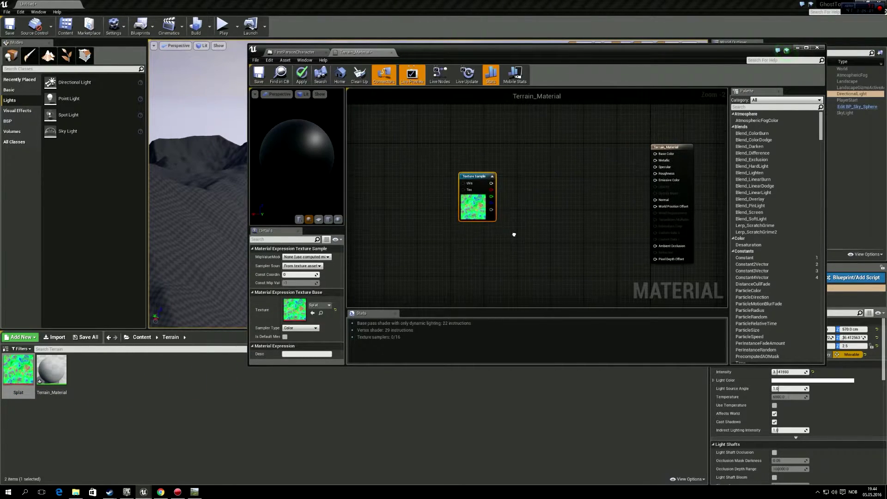
{"action": "right_click_drag", "start_coordinate": [514, 236], "coordinate": [476, 287]}
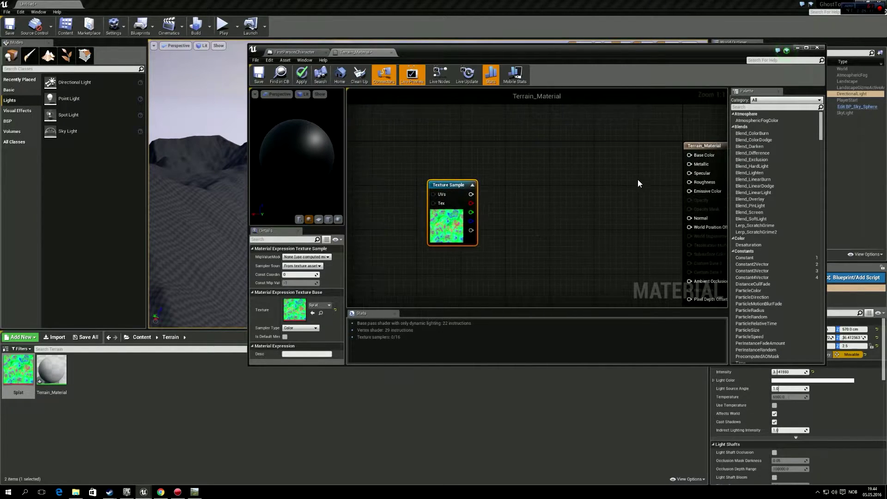
Find LandscapeLayerCoords in the node palette and place one beside the Splat Texture Sample's input side.
{"action": "left_click", "coordinate": [748, 107]}
{"action": "type", "text": "landscapeco"}
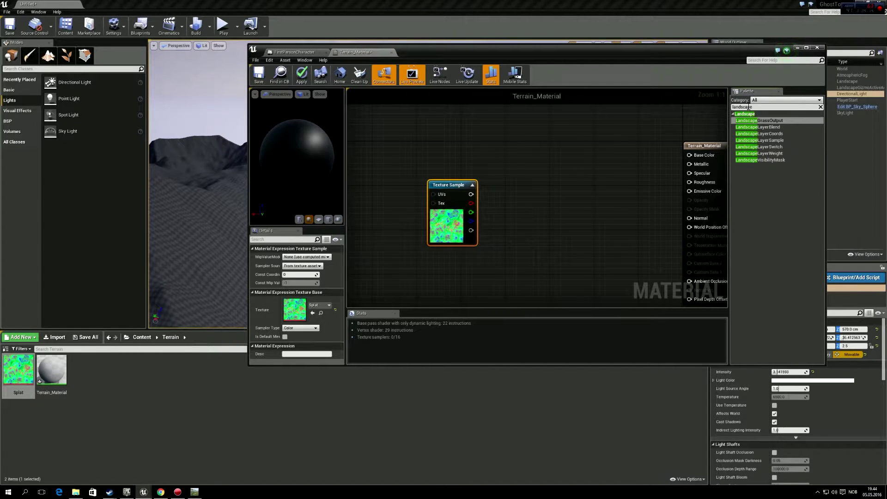
{"action": "key", "text": "BackSpace"}
{"action": "key", "text": "BackSpace"}
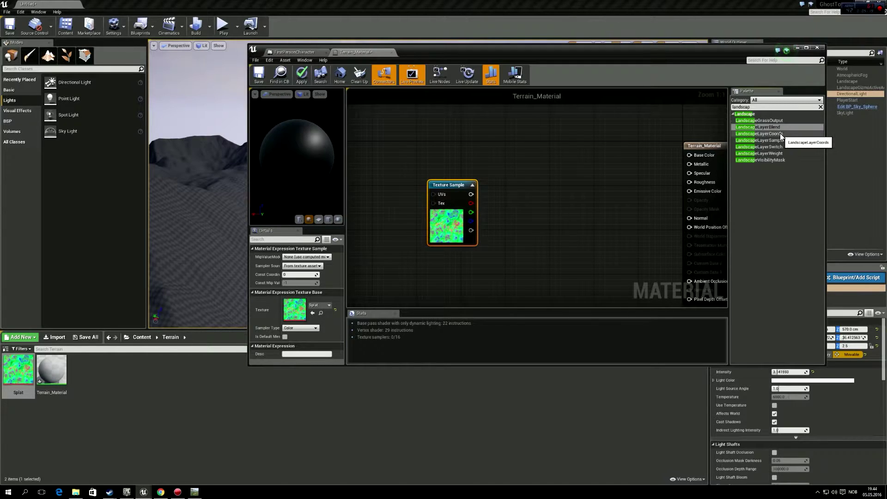
{"action": "left_click_drag", "start_coordinate": [762, 134], "coordinate": [373, 213]}
{"action": "right_click_drag", "start_coordinate": [389, 203], "coordinate": [566, 187]}
{"action": "left_click_drag", "start_coordinate": [569, 206], "coordinate": [476, 191]}
Duplicate the LandscapeCoords node and arrange the two copies side by side before the Texture Sample.
{"action": "key", "text": "ctrl+c"}
{"action": "key", "text": "ctrl+v"}
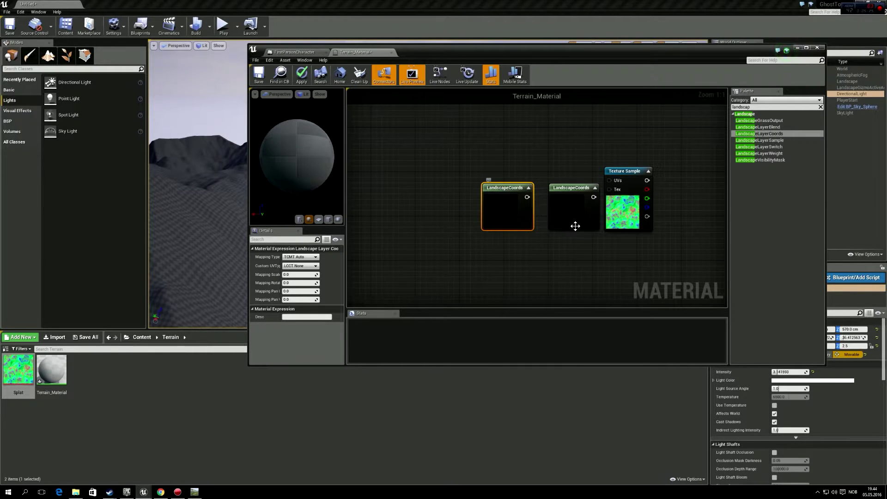
{"action": "right_click_drag", "start_coordinate": [574, 226], "coordinate": [519, 220]}
{"action": "left_click_drag", "start_coordinate": [498, 189], "coordinate": [494, 190]}
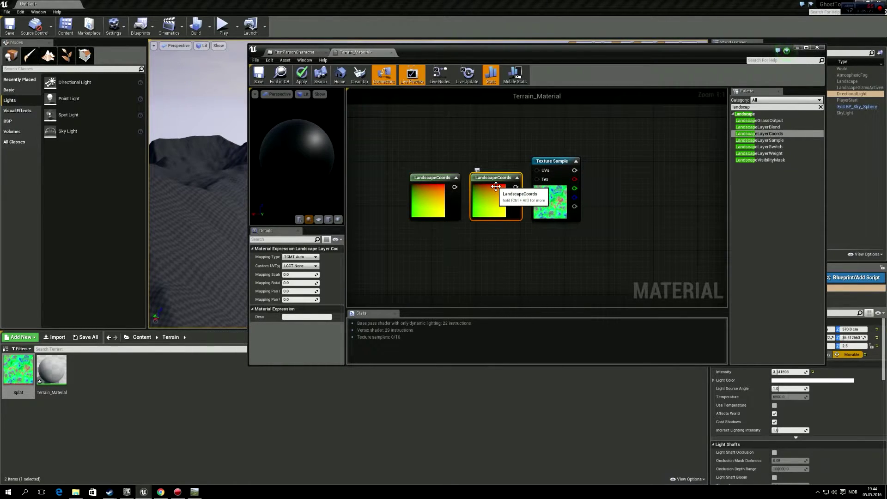
Set the Mapping Scale of the LandscapeCoords node nearest the Texture Sample to 505 and connect it to the sample's UVs.
{"action": "left_click", "coordinate": [303, 274]}
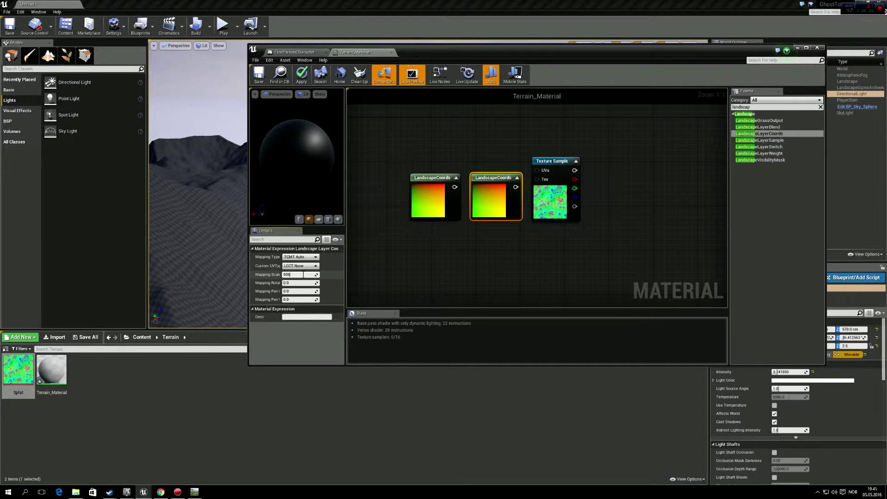
{"action": "key", "text": "Return"}
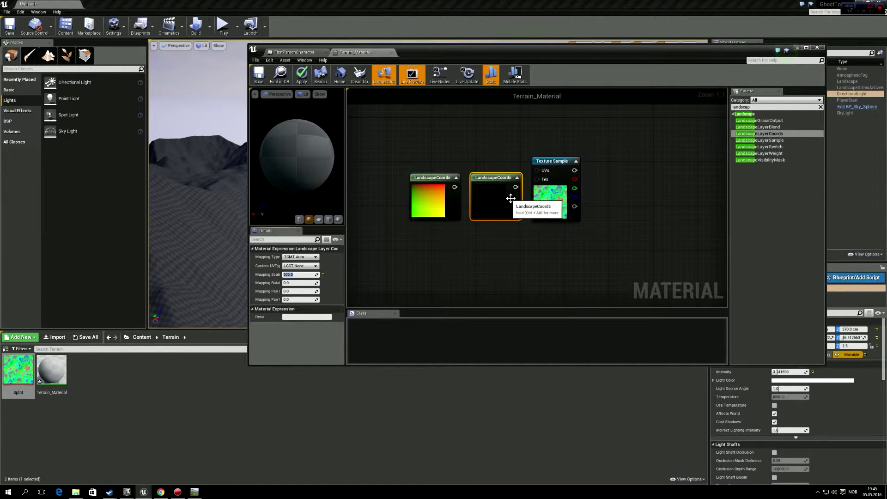
{"action": "left_click_drag", "start_coordinate": [515, 186], "coordinate": [537, 168]}
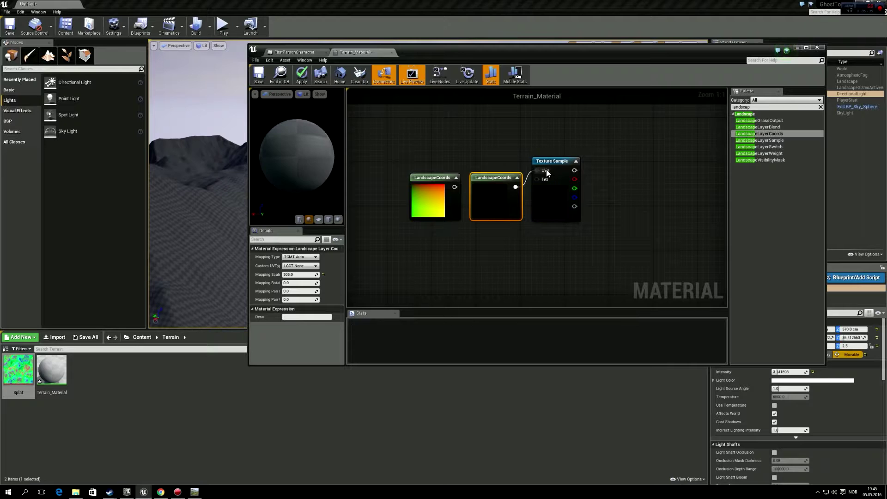
Switch to World Machine and examine how the splat colours cover the terrain in the 3D view.
{"action": "right_click_drag", "start_coordinate": [511, 221], "coordinate": [481, 223]}
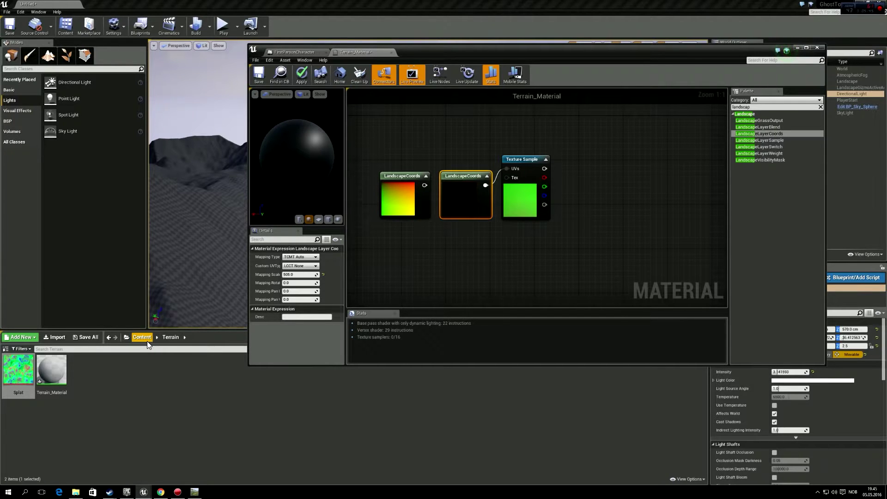
{"action": "scroll", "coordinate": [554, 224], "scroll_direction": "down", "scroll_amount": 1}
{"action": "right_click_drag", "start_coordinate": [557, 231], "coordinate": [487, 235]}
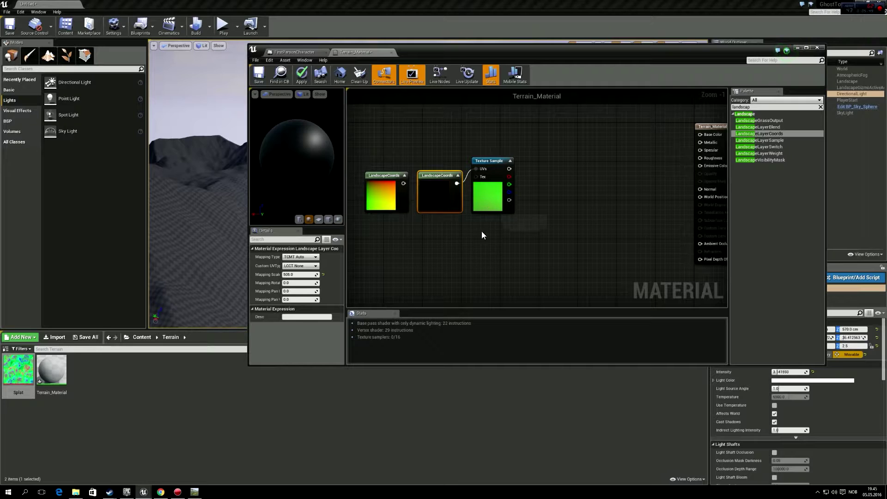
{"action": "left_click", "coordinate": [194, 492]}
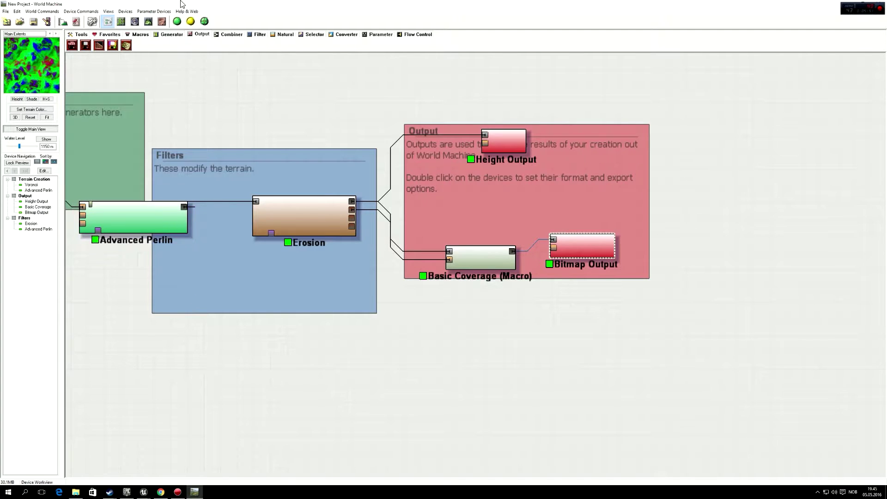
{"action": "left_click", "coordinate": [148, 21]}
{"action": "left_click_drag", "start_coordinate": [419, 250], "coordinate": [566, 283]}
{"action": "scroll", "coordinate": [512, 296], "scroll_direction": "up", "scroll_amount": 6}
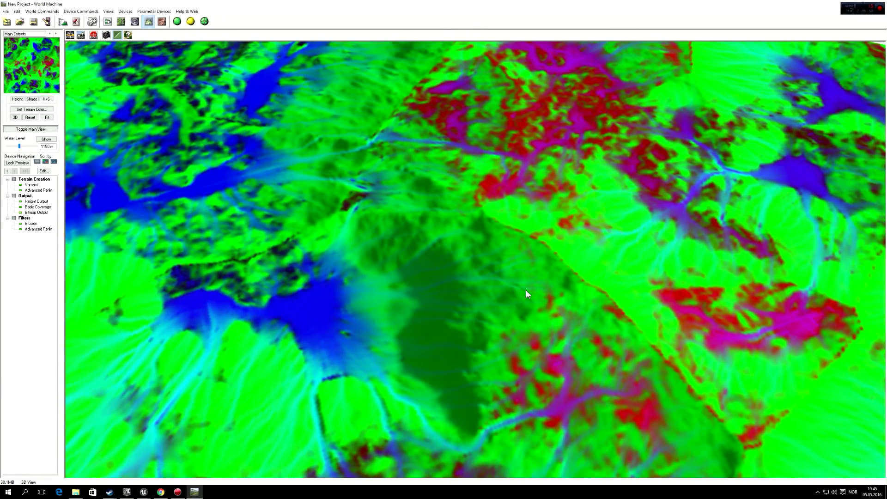
{"action": "left_click_drag", "start_coordinate": [524, 290], "coordinate": [547, 277]}
{"action": "scroll", "coordinate": [547, 277], "scroll_direction": "down", "scroll_amount": 8}
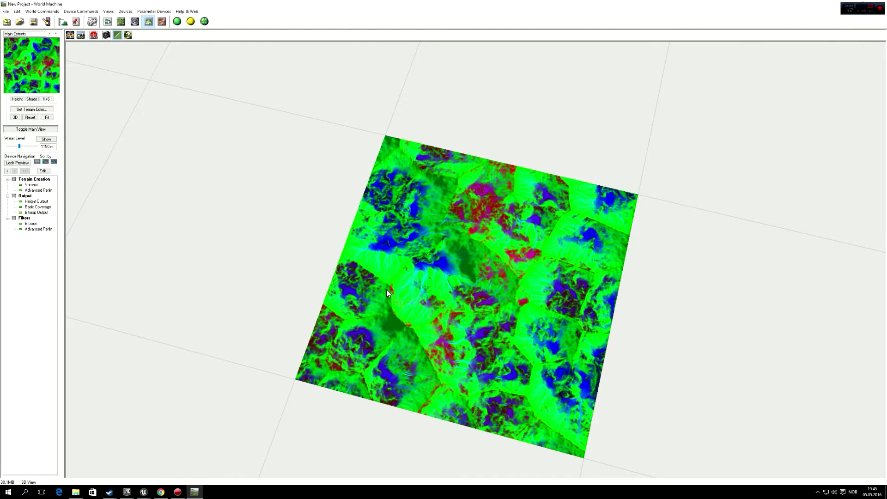
Return to the device workview and check which colour each layer uses in the Basic Coverage macro's properties.
{"action": "left_click", "coordinate": [110, 21]}
{"action": "double_click", "coordinate": [480, 255]}
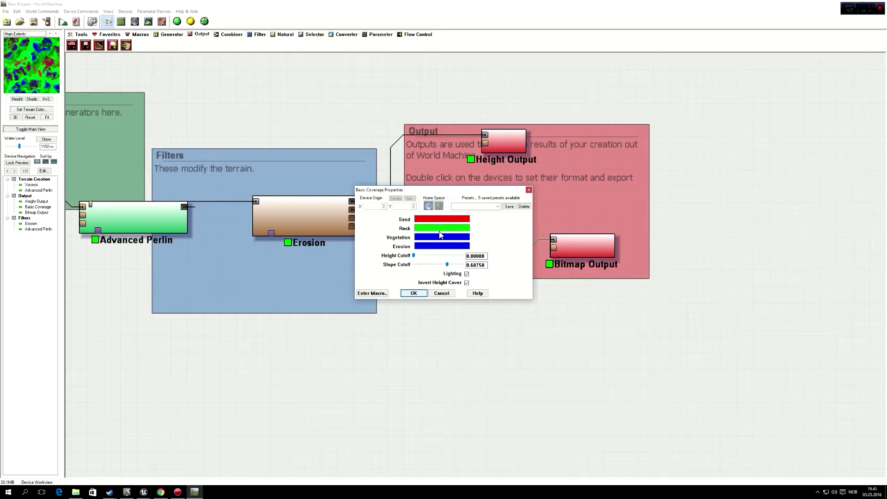
{"action": "left_click", "coordinate": [528, 190]}
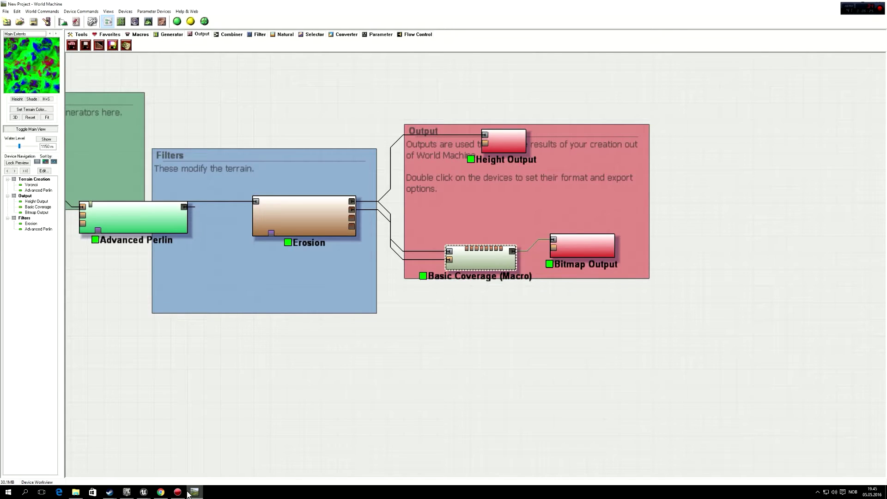
{"action": "double_click", "coordinate": [468, 255]}
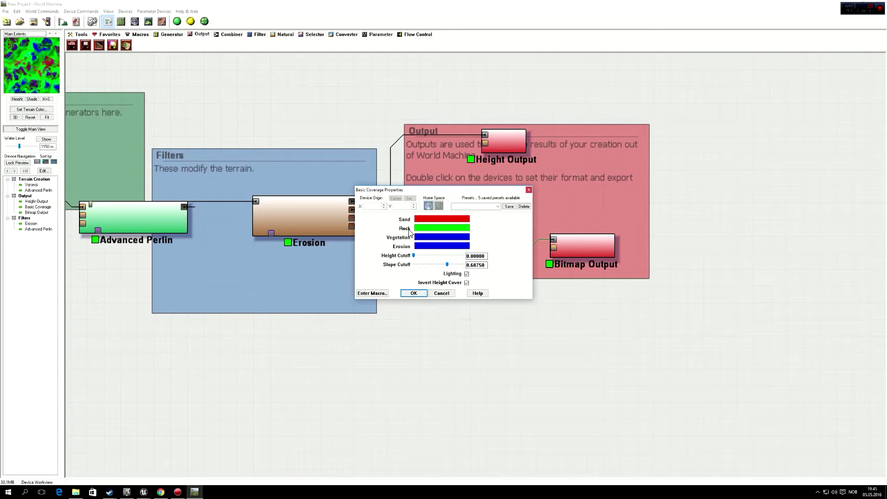
{"action": "left_click", "coordinate": [529, 189]}
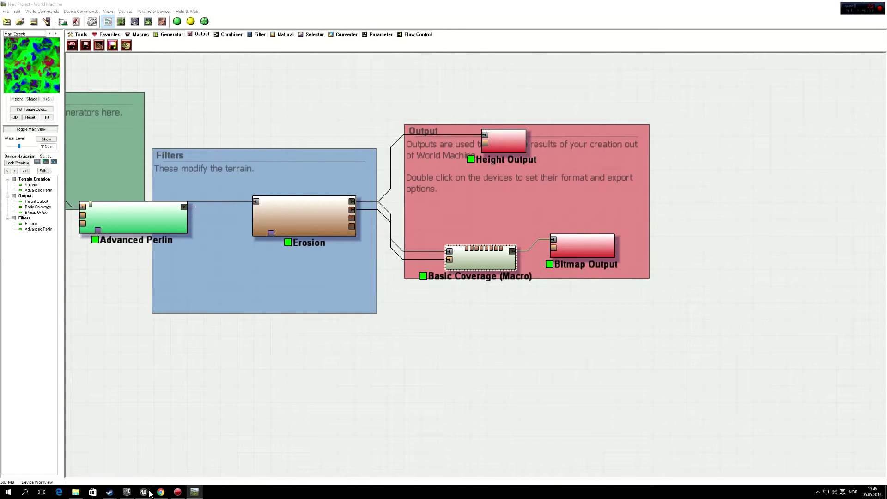
Switch back to the Unreal Engine project and search the whole Content folder for grass.
{"action": "mouse_move", "coordinate": [143, 491]}
{"action": "left_click", "coordinate": [170, 467]}
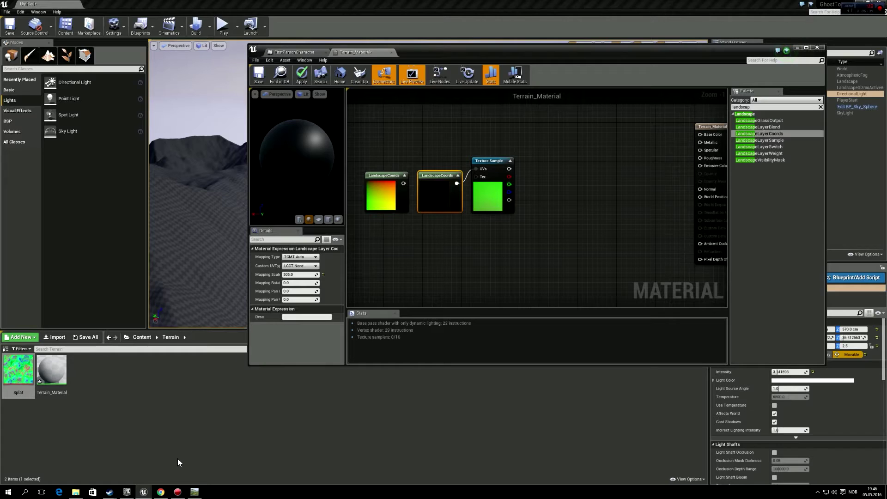
{"action": "left_click", "coordinate": [142, 336]}
{"action": "left_click", "coordinate": [121, 368]}
{"action": "left_click", "coordinate": [113, 349]}
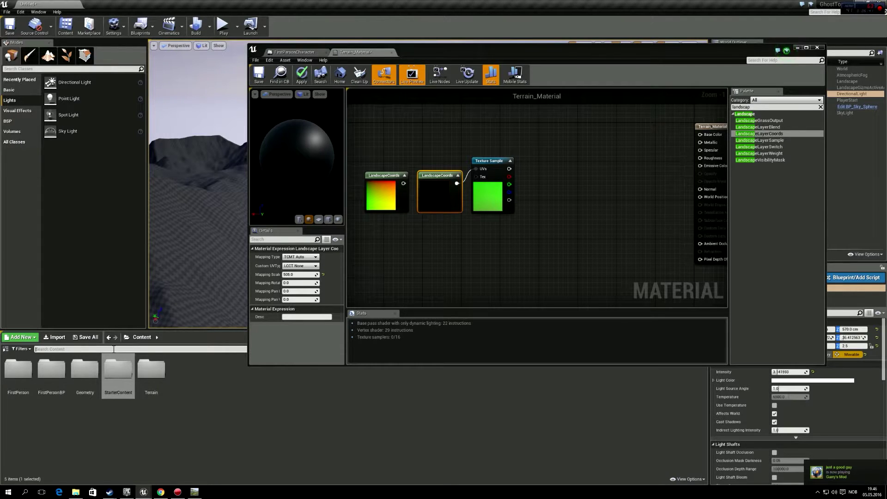
{"action": "type", "text": "ss"}
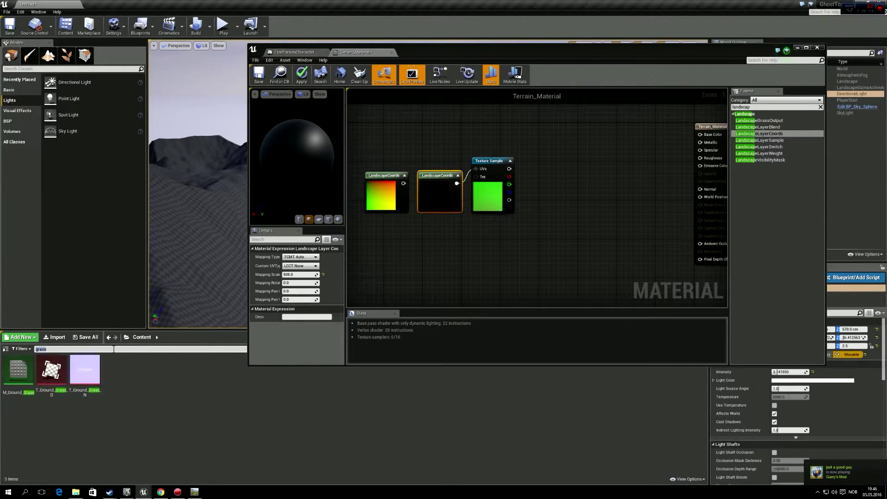
Add the T_Ground_Grass_D texture to the material graph and align its Texture Sample directly above the Splat sample.
{"action": "left_click", "coordinate": [61, 379]}
{"action": "left_click_drag", "start_coordinate": [60, 379], "coordinate": [493, 123]}
{"action": "scroll", "coordinate": [475, 189], "scroll_direction": "down", "scroll_amount": 4}
{"action": "right_click_drag", "start_coordinate": [476, 189], "coordinate": [477, 213]}
{"action": "scroll", "coordinate": [476, 213], "scroll_direction": "up", "scroll_amount": 1}
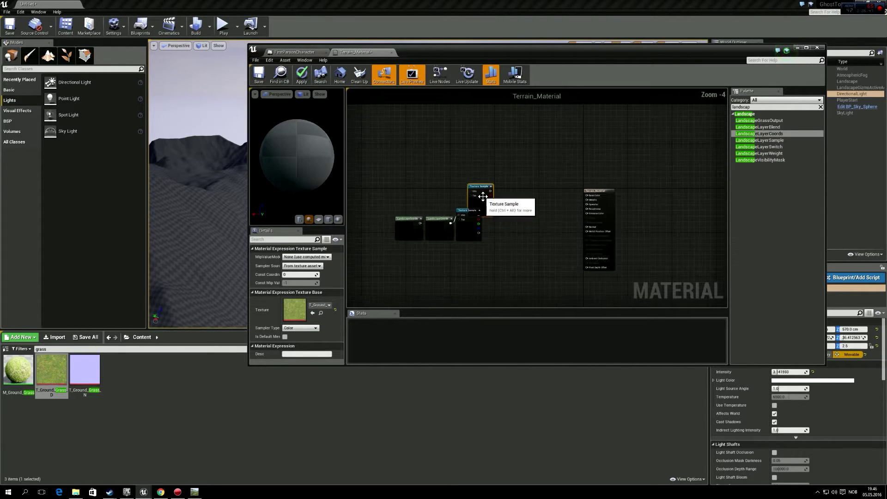
{"action": "left_click_drag", "start_coordinate": [479, 194], "coordinate": [469, 147]}
{"action": "right_click_drag", "start_coordinate": [482, 253], "coordinate": [485, 217]}
{"action": "left_click_drag", "start_coordinate": [475, 108], "coordinate": [476, 146]}
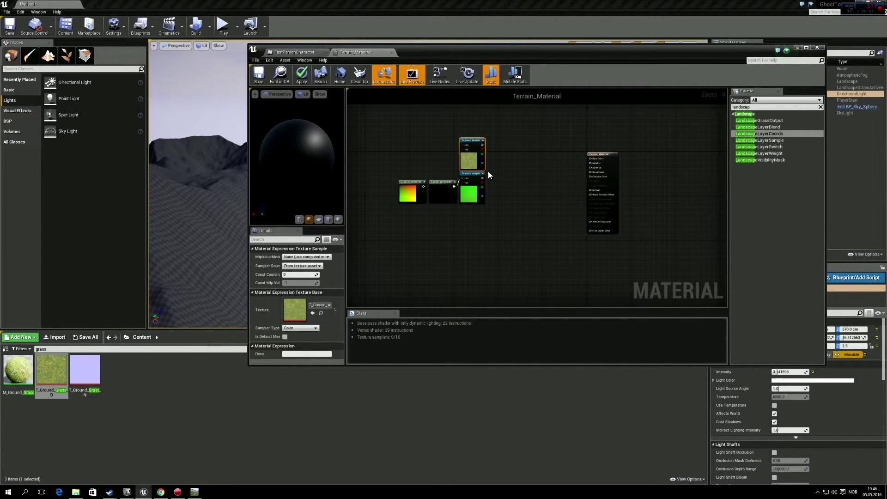
Add the T_Ground_Grass_N normal map as a Texture Sample below the Splat sample, leaving a gap between them.
{"action": "left_click_drag", "start_coordinate": [77, 372], "coordinate": [465, 254]}
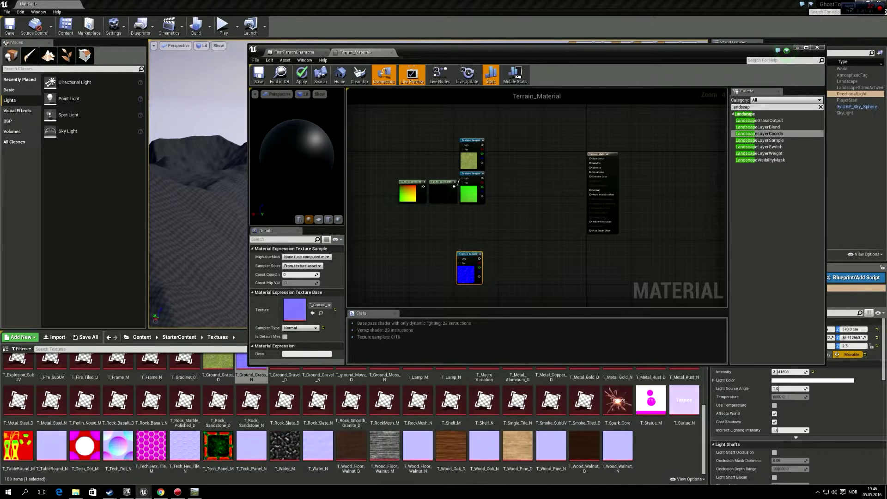
{"action": "right_click_drag", "start_coordinate": [478, 256], "coordinate": [500, 254]}
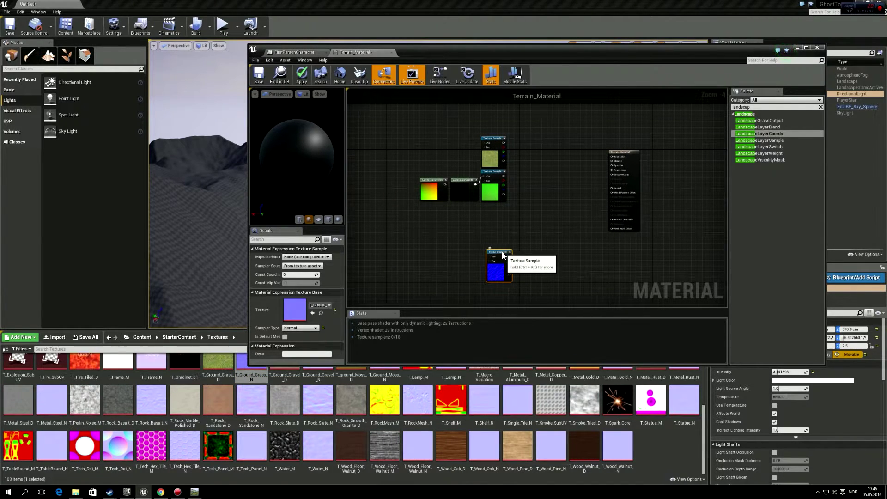
{"action": "left_click_drag", "start_coordinate": [500, 255], "coordinate": [505, 254]}
Search the textures for sand and place T_Rock_Sandstone_D as a Texture Sample above the grass colour sample, leaving a gap.
{"action": "left_click", "coordinate": [85, 349]}
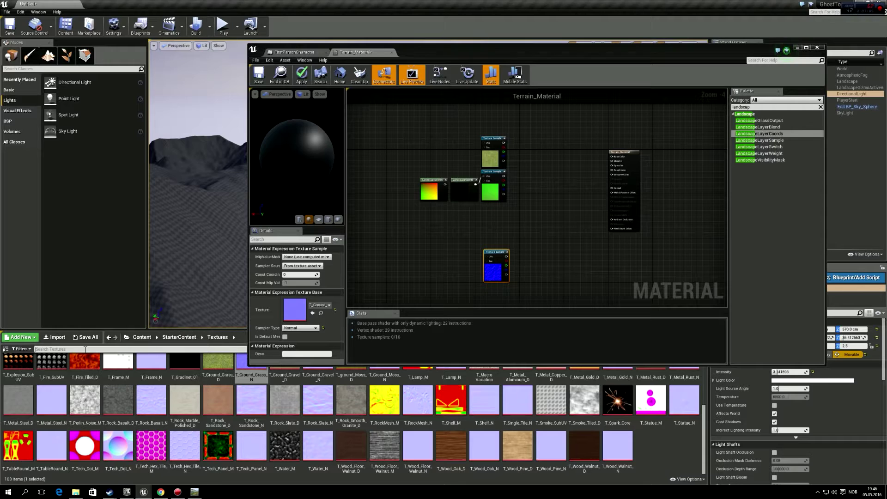
{"action": "type", "text": "sand"}
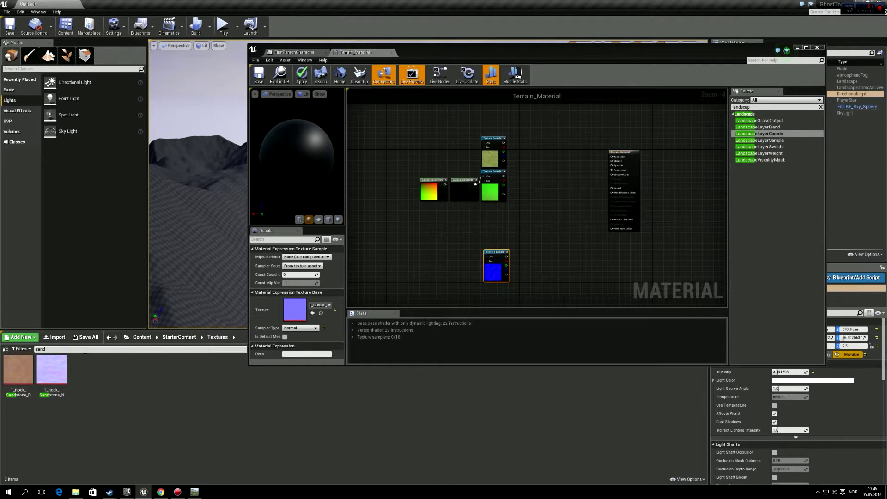
{"action": "left_click_drag", "start_coordinate": [19, 369], "coordinate": [494, 112]}
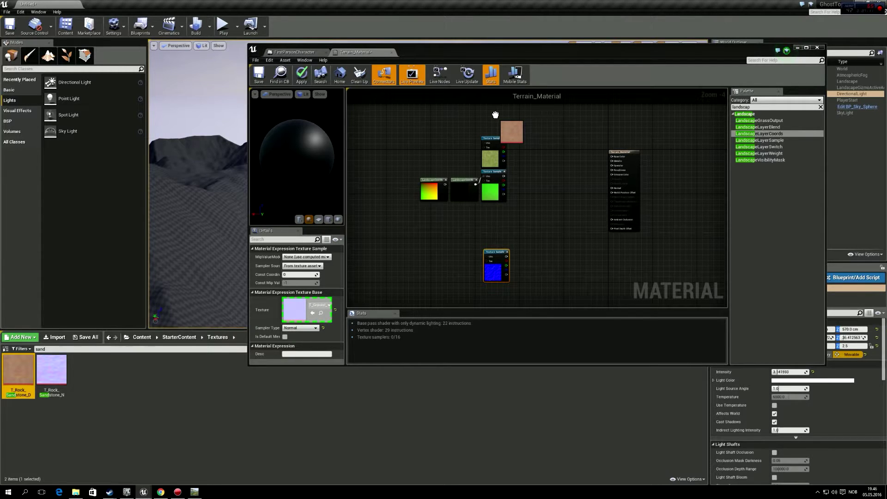
{"action": "left_click_drag", "start_coordinate": [495, 115], "coordinate": [496, 114]}
{"action": "right_click_drag", "start_coordinate": [546, 174], "coordinate": [559, 304]}
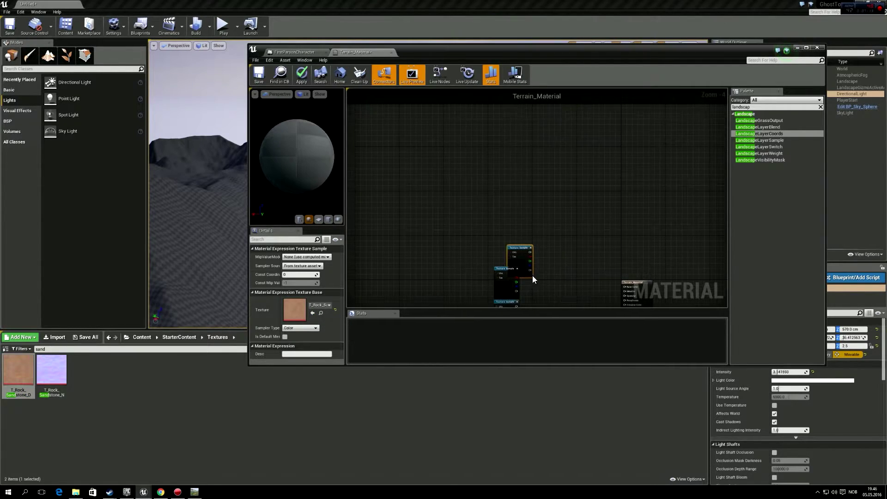
{"action": "left_click_drag", "start_coordinate": [521, 256], "coordinate": [510, 217]}
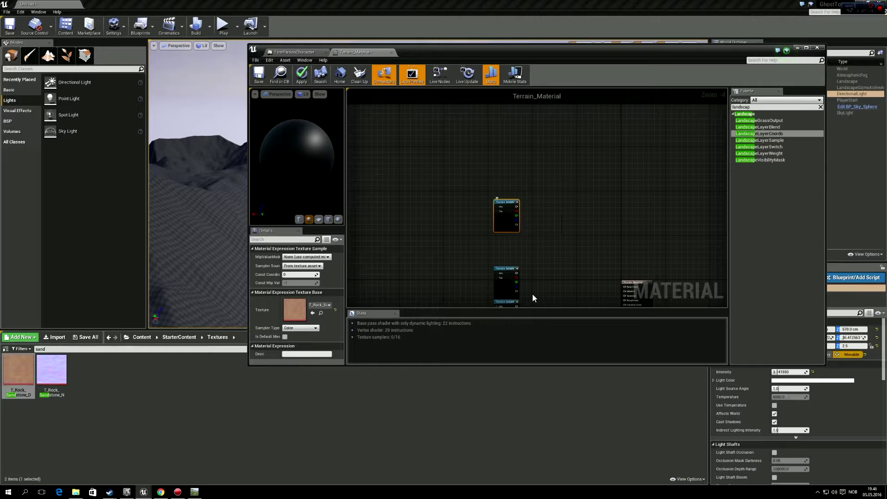
Add T_Rock_Sandstone_N directly below the Splat sample and move the grass normal sample further down in the same column.
{"action": "right_click_drag", "start_coordinate": [530, 297], "coordinate": [533, 176]}
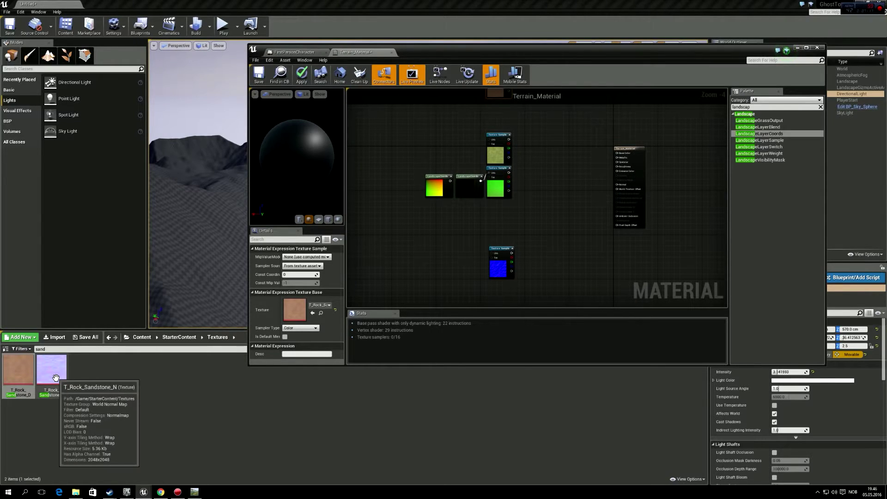
{"action": "left_click_drag", "start_coordinate": [52, 369], "coordinate": [496, 204]}
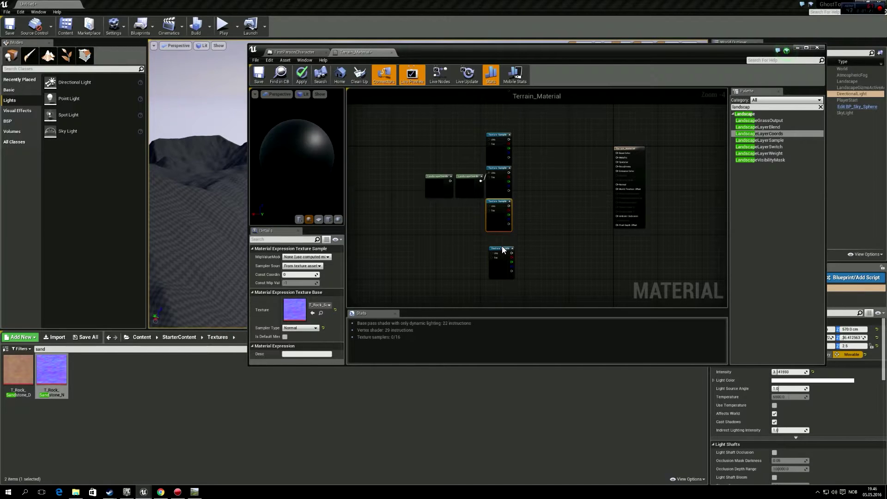
{"action": "left_click_drag", "start_coordinate": [502, 250], "coordinate": [500, 267]}
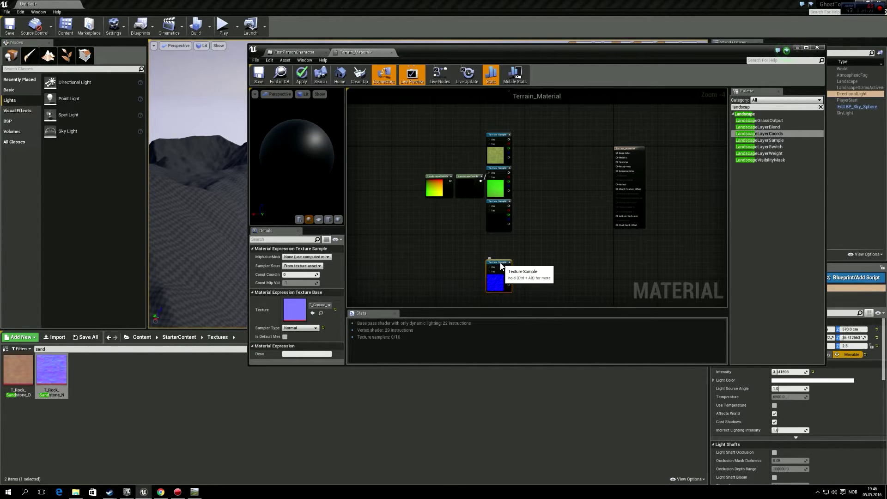
Search the textures for rock and place T_Rock_Basalt_D between the sandstone and grass colour samples.
{"action": "left_click", "coordinate": [20, 349]}
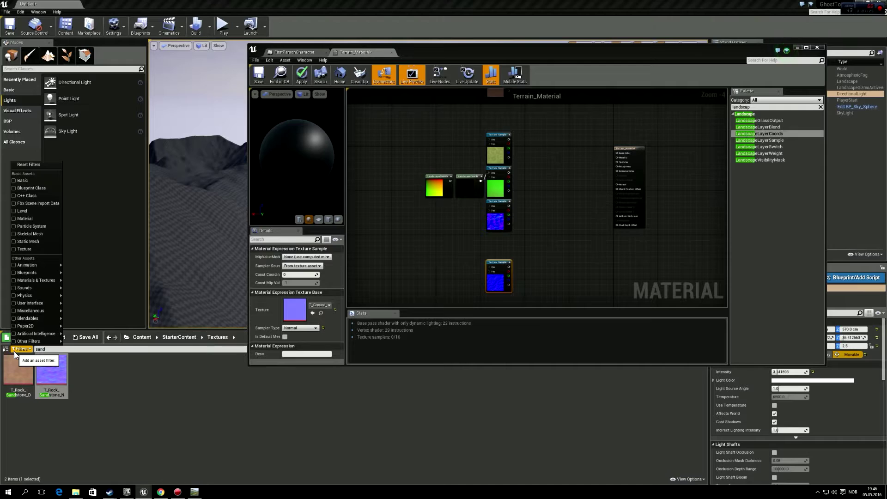
{"action": "left_click", "coordinate": [47, 356]}
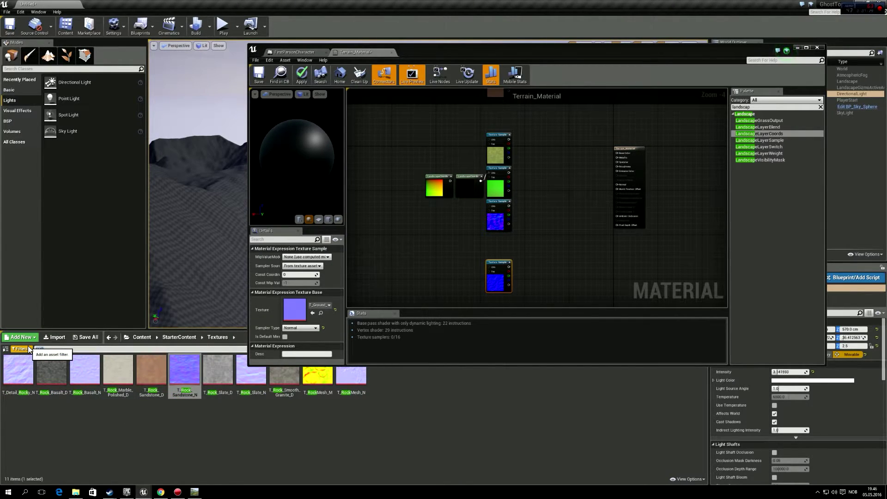
{"action": "left_click", "coordinate": [52, 370]}
{"action": "left_click_drag", "start_coordinate": [52, 370], "coordinate": [497, 112]}
{"action": "right_click_drag", "start_coordinate": [544, 152], "coordinate": [550, 200]}
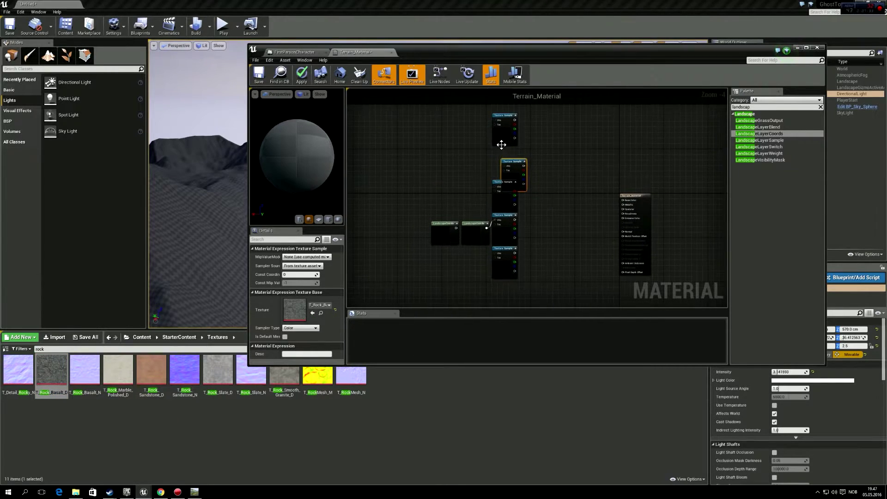
{"action": "left_click_drag", "start_coordinate": [502, 145], "coordinate": [497, 133]}
{"action": "left_click_drag", "start_coordinate": [510, 163], "coordinate": [504, 143]}
Add T_Rock_Basalt_N between the sandstone and grass normal samples and maximize the material editor window.
{"action": "right_click_drag", "start_coordinate": [510, 195], "coordinate": [459, 107]}
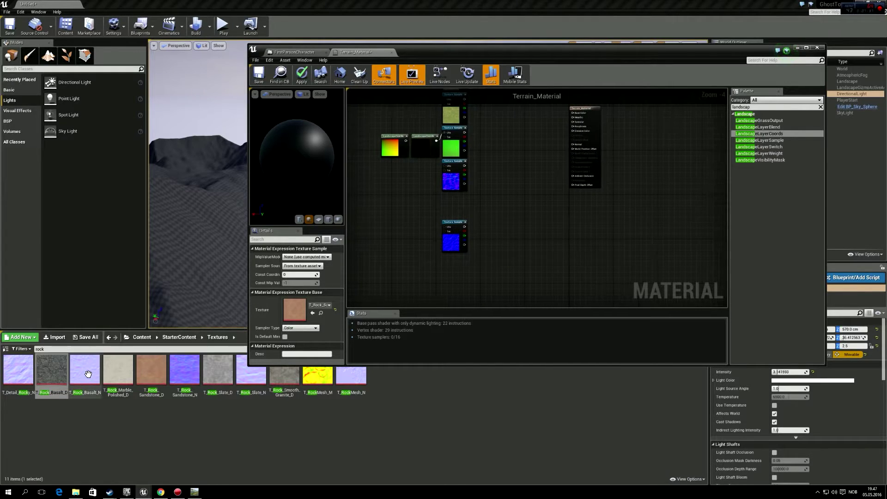
{"action": "left_click_drag", "start_coordinate": [88, 372], "coordinate": [456, 234]}
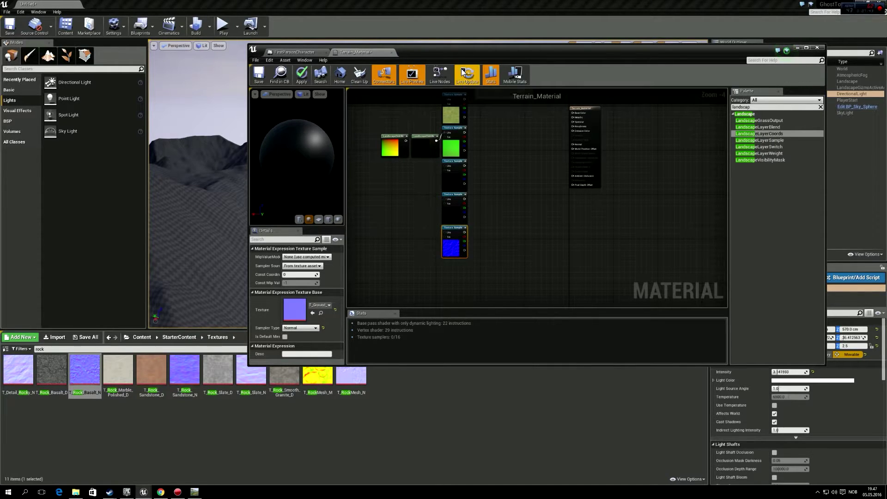
{"action": "double_click", "coordinate": [456, 52]}
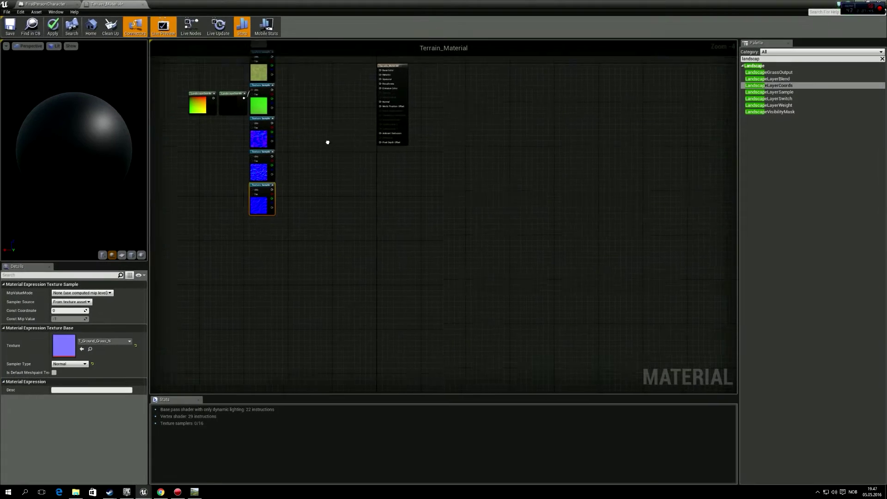
Set the Mapping Scale of the unconnected LandscapeCoords node to 20.
{"action": "scroll", "coordinate": [447, 275], "scroll_direction": "up", "scroll_amount": 3}
{"action": "scroll", "coordinate": [475, 314], "scroll_direction": "down", "scroll_amount": 2}
{"action": "right_click_drag", "start_coordinate": [481, 283], "coordinate": [501, 256]}
{"action": "scroll", "coordinate": [487, 351], "scroll_direction": "up", "scroll_amount": 3}
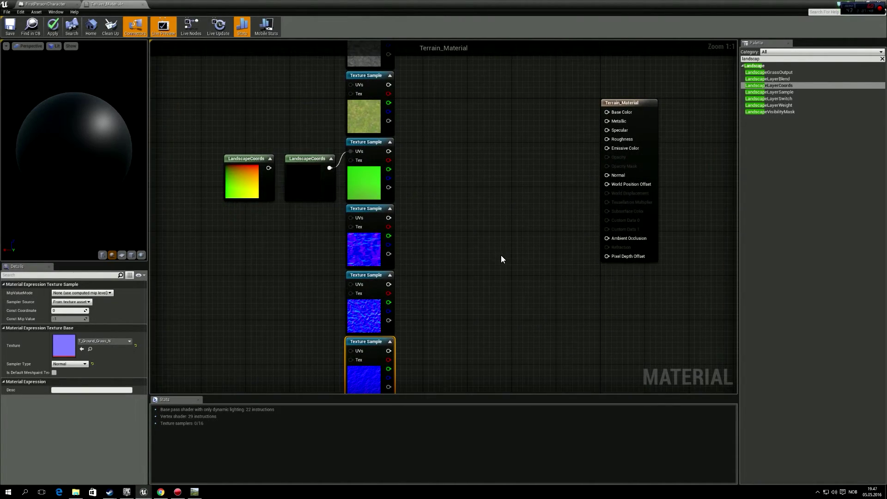
{"action": "left_click", "coordinate": [254, 166]}
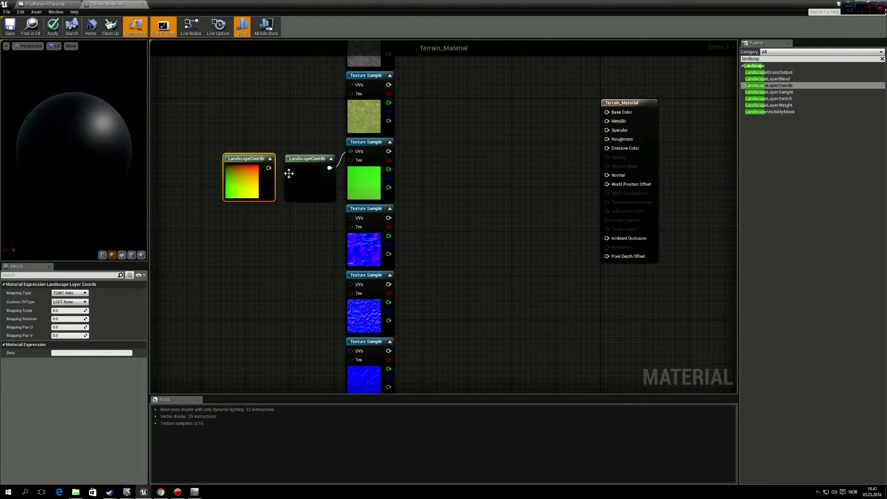
{"action": "scroll", "coordinate": [288, 173], "scroll_direction": "down", "scroll_amount": 1}
{"action": "left_click", "coordinate": [63, 309]}
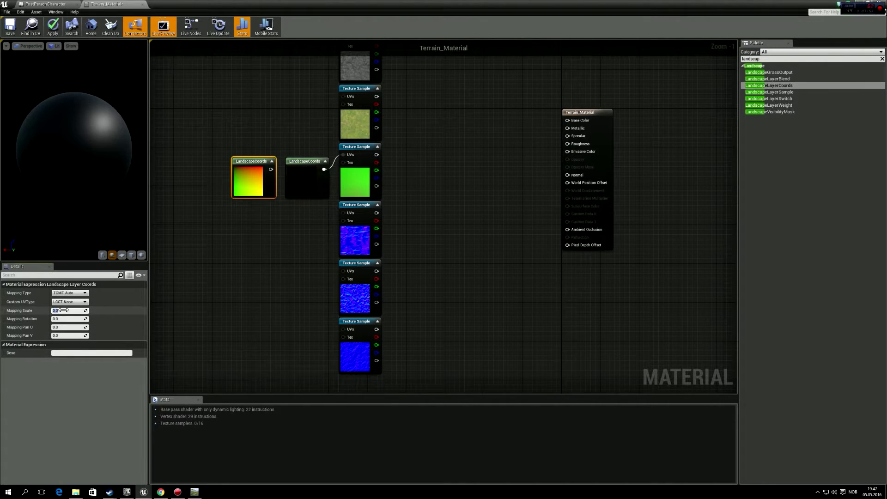
{"action": "key", "text": "Return"}
Connect the LandscapeCoords node with Mapping Scale 20 to the UVs of the sandstone, basalt and grass colour samples.
{"action": "right_click_drag", "start_coordinate": [466, 188], "coordinate": [473, 324]}
{"action": "scroll", "coordinate": [472, 323], "scroll_direction": "down", "scroll_amount": 2}
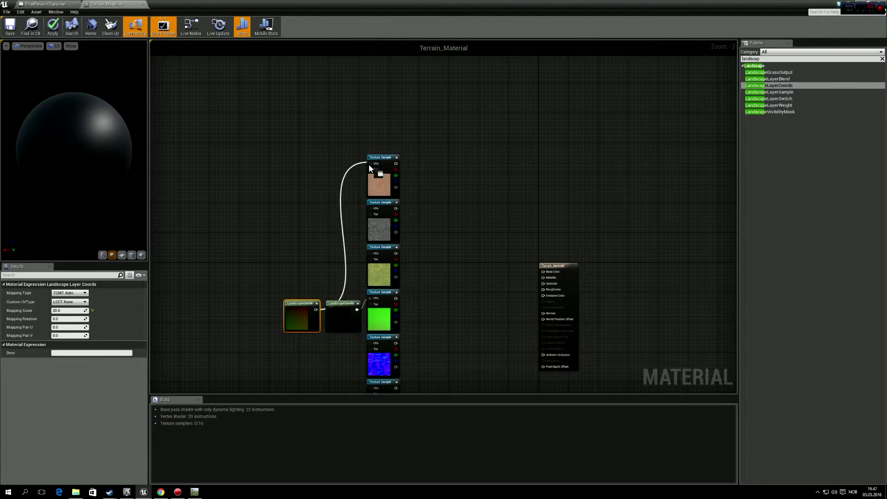
{"action": "left_click_drag", "start_coordinate": [368, 164], "coordinate": [370, 164]}
{"action": "left_click_drag", "start_coordinate": [315, 310], "coordinate": [368, 208]}
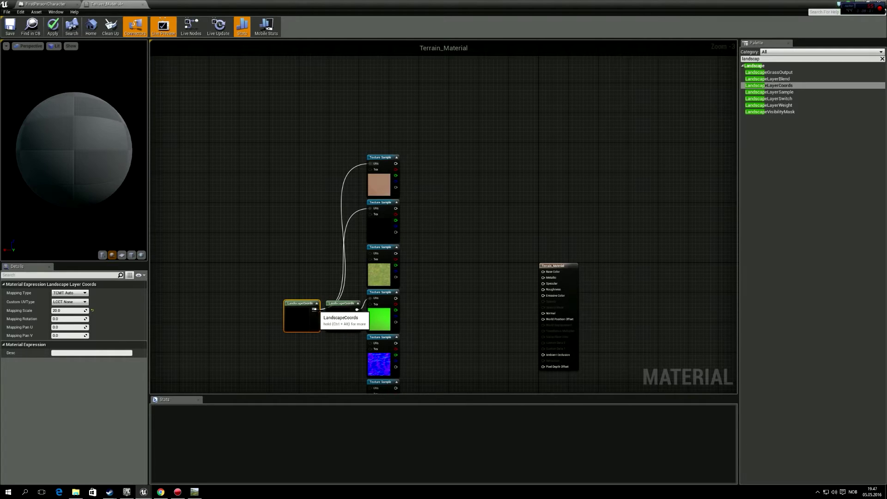
{"action": "left_click_drag", "start_coordinate": [314, 309], "coordinate": [370, 253]}
Connect the same LandscapeCoords node to the UVs of the sandstone, basalt and grass normal samples.
{"action": "right_click_drag", "start_coordinate": [316, 316], "coordinate": [276, 189]}
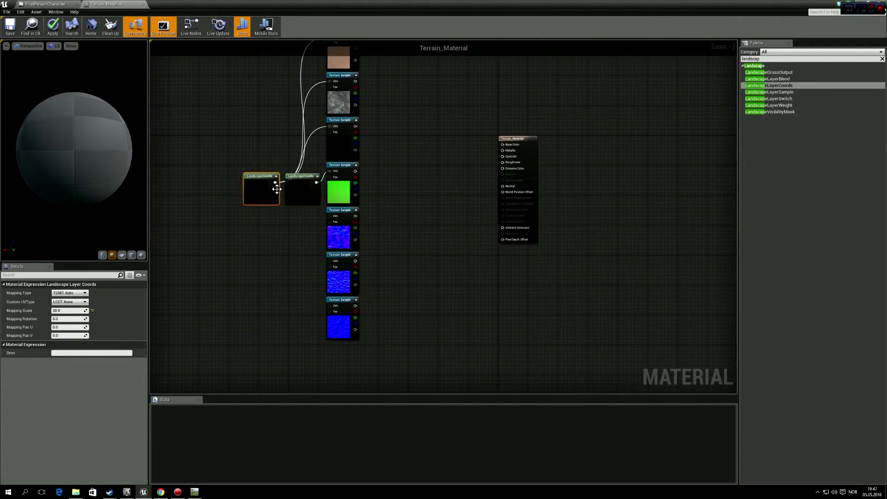
{"action": "left_click_drag", "start_coordinate": [331, 221], "coordinate": [331, 221]}
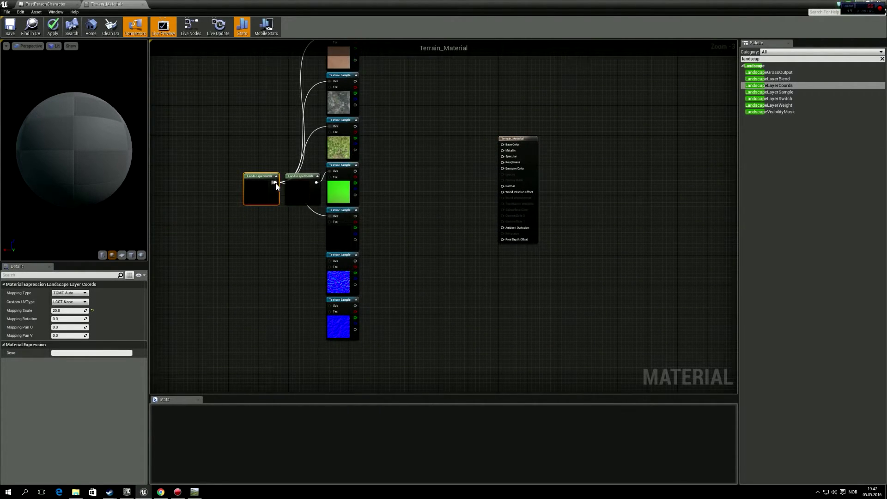
{"action": "left_click_drag", "start_coordinate": [275, 183], "coordinate": [290, 200]}
{"action": "left_click_drag", "start_coordinate": [334, 263], "coordinate": [329, 260]}
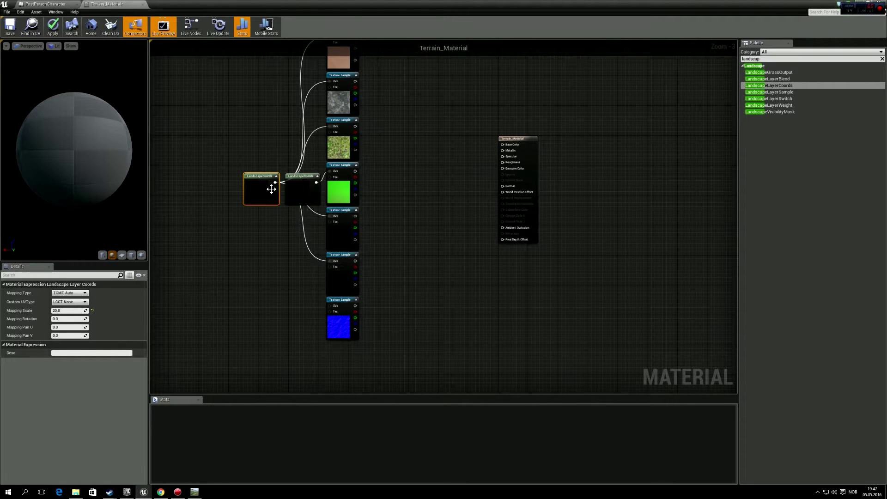
{"action": "left_click_drag", "start_coordinate": [275, 183], "coordinate": [309, 273]}
{"action": "left_click_drag", "start_coordinate": [326, 305], "coordinate": [328, 304]}
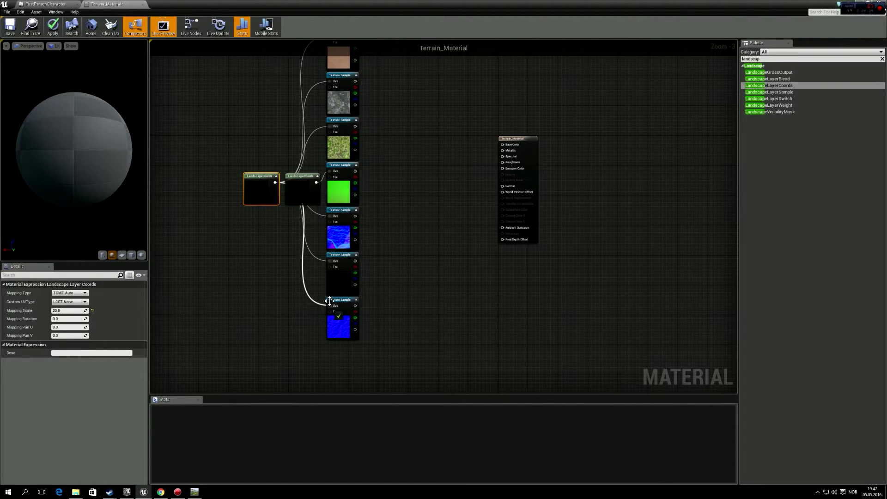
Add a LandscapeLayerBlend node between the colour samples and the Terrain_Material node, and give it three layer elements.
{"action": "key", "text": "Home"}
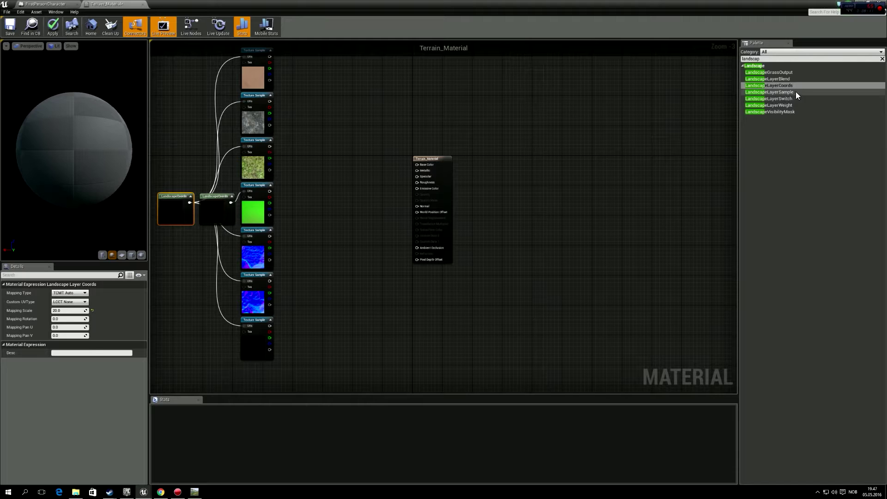
{"action": "left_click_drag", "start_coordinate": [793, 78], "coordinate": [343, 103]}
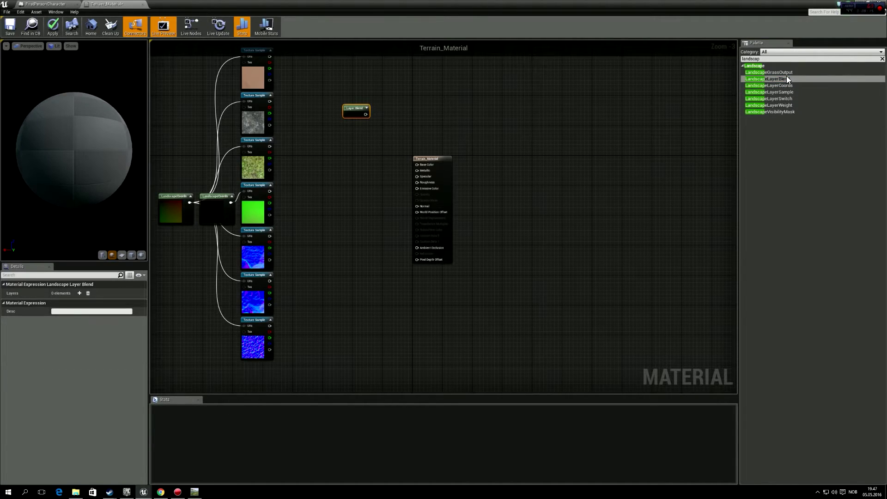
{"action": "right_click_drag", "start_coordinate": [382, 147], "coordinate": [413, 175]}
{"action": "scroll", "coordinate": [380, 247], "scroll_direction": "up", "scroll_amount": 3}
{"action": "scroll", "coordinate": [413, 175], "scroll_direction": "down", "scroll_amount": 2}
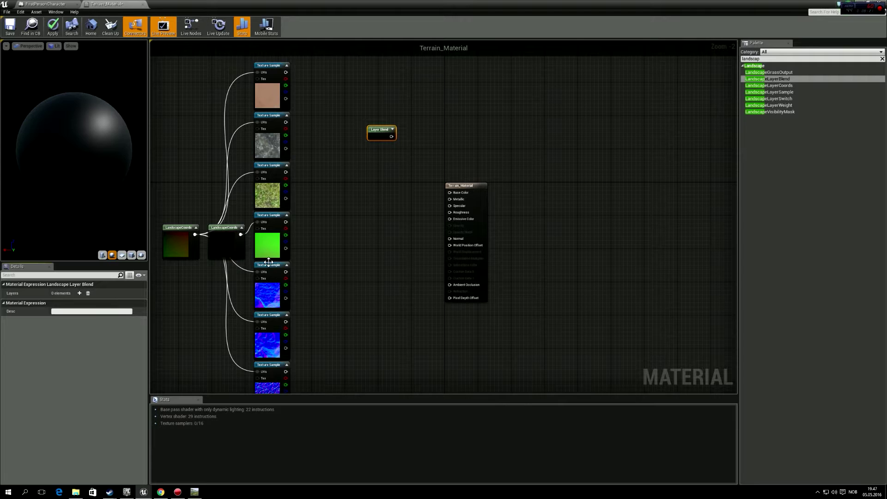
{"action": "left_click", "coordinate": [80, 293]}
{"action": "left_click", "coordinate": [79, 293]}
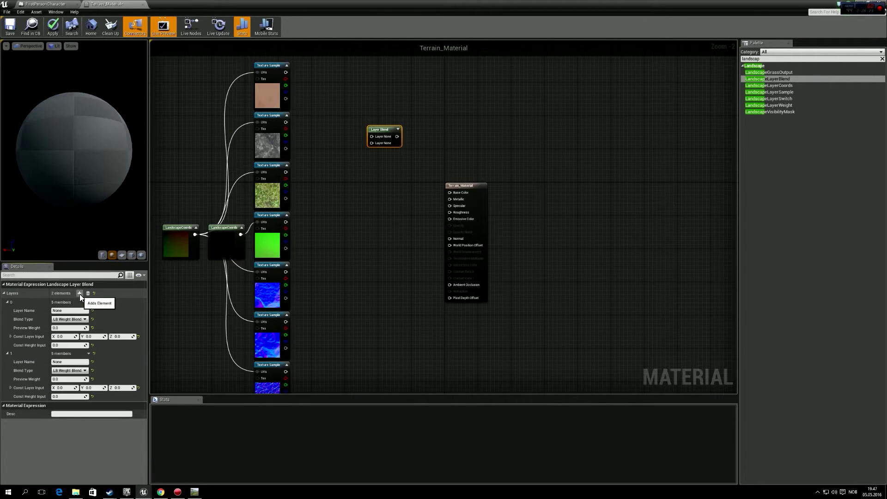
{"action": "left_click", "coordinate": [80, 293]}
Name the three layers of the Layer Blend node Sand, Rock and Grass.
{"action": "left_click", "coordinate": [69, 310]}
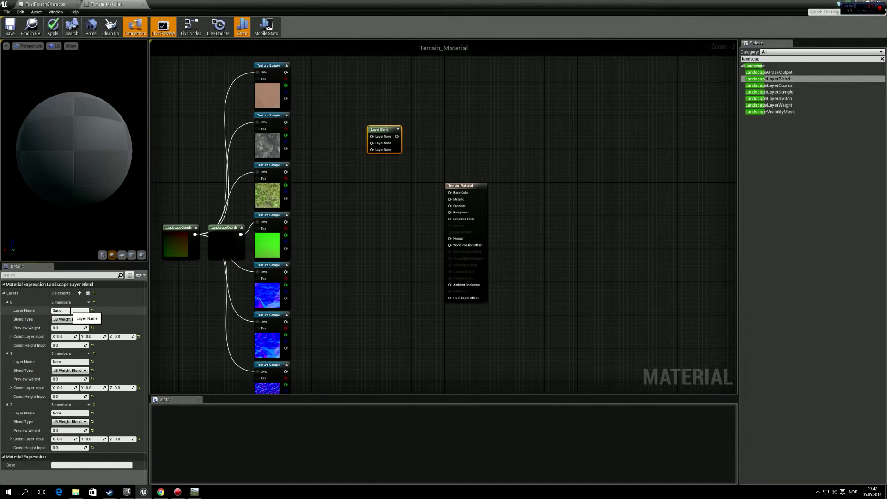
{"action": "type", "text": "Sand"}
{"action": "key", "text": "Return"}
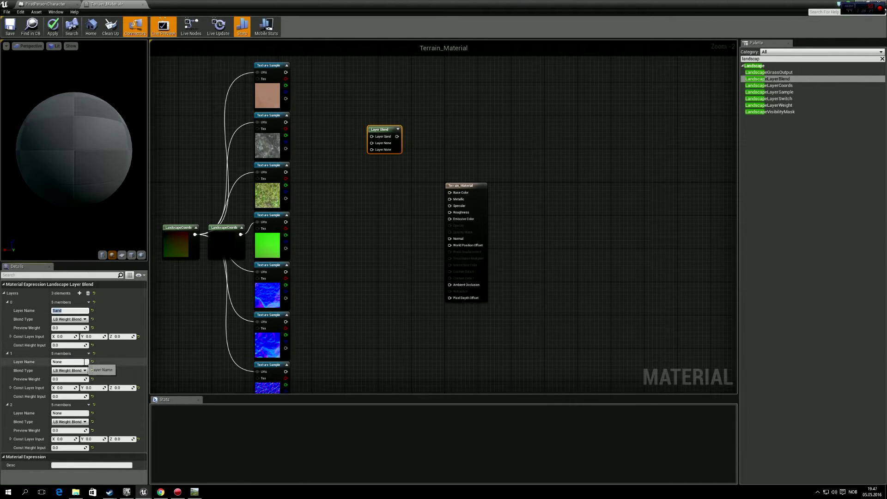
{"action": "left_click", "coordinate": [86, 362]}
{"action": "type", "text": "Rock"}
{"action": "key", "text": "Return"}
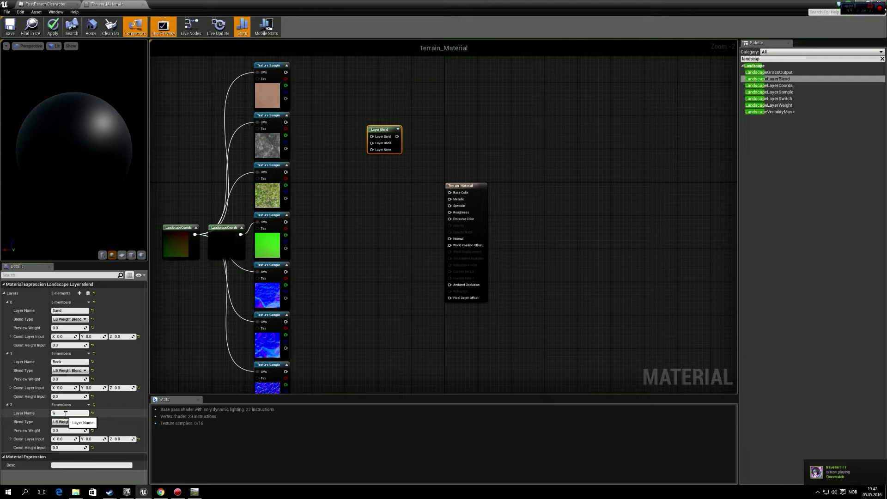
{"action": "key", "text": "Return"}
Set the Blend Type of the Sand, Rock and Grass layers to LB Height Blend.
{"action": "left_click", "coordinate": [73, 319]}
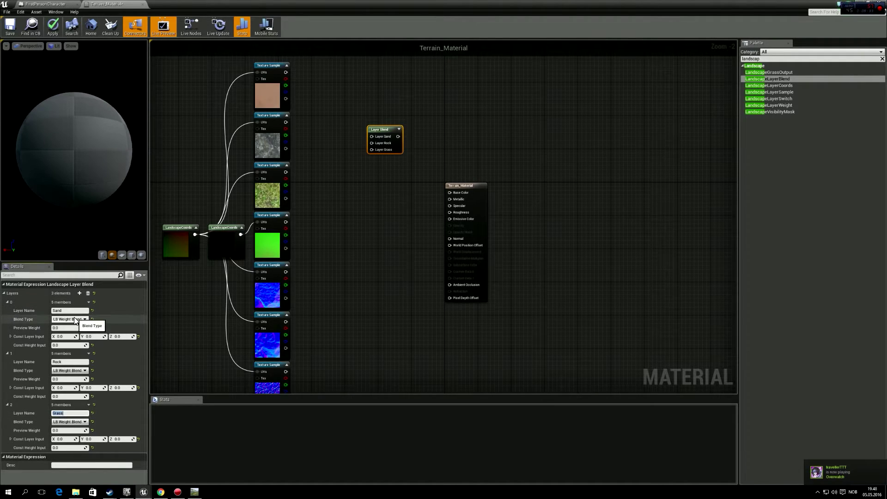
{"action": "left_click", "coordinate": [65, 334]}
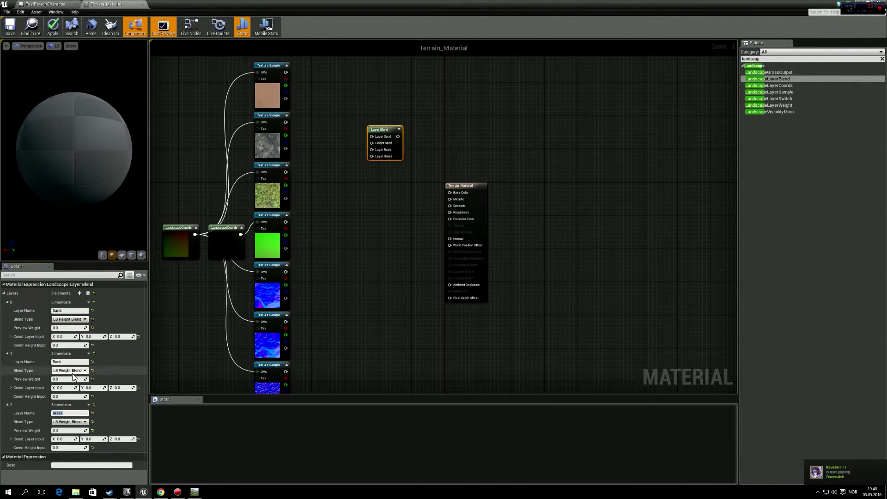
{"action": "left_click", "coordinate": [72, 371]}
{"action": "left_click", "coordinate": [65, 384]}
{"action": "left_click", "coordinate": [70, 421]}
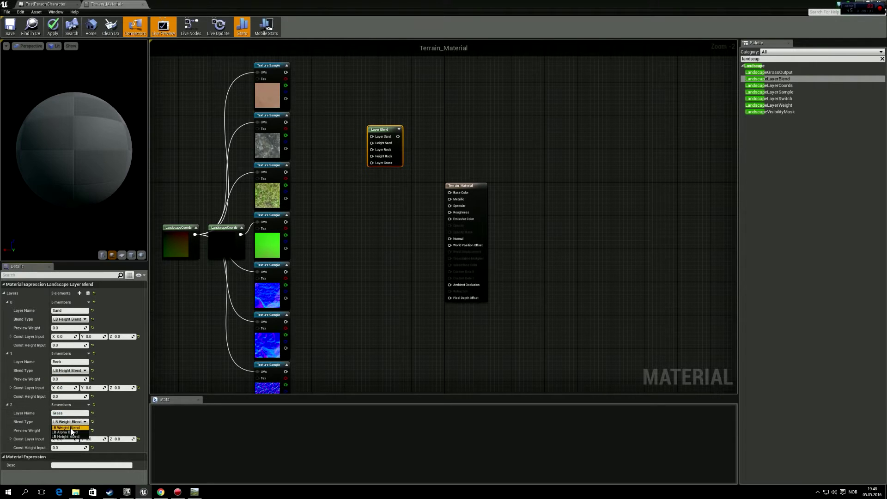
{"action": "left_click", "coordinate": [68, 436]}
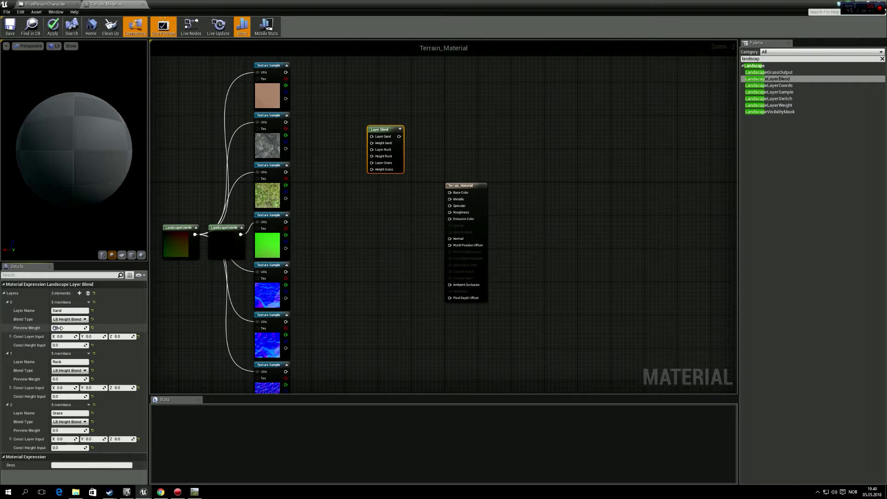
Set the Preview Weight of the Sand, Rock and Grass layers to 0.5.
{"action": "left_click_drag", "start_coordinate": [58, 327], "coordinate": [70, 328]}
{"action": "left_click", "coordinate": [64, 379]}
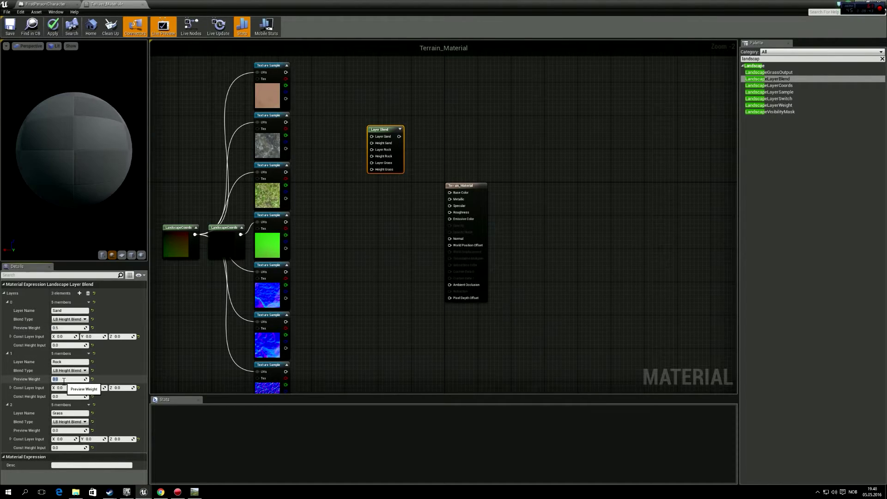
{"action": "type", "text": ".5"}
{"action": "left_click", "coordinate": [68, 430]}
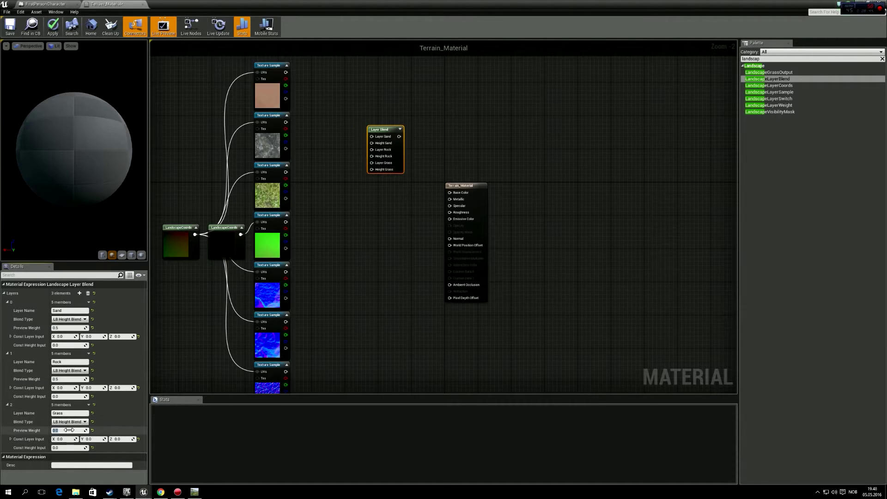
Duplicate the Layer Blend node and place the copy further down, beside the normal map samples.
{"action": "right_click_drag", "start_coordinate": [358, 238], "coordinate": [353, 245]}
{"action": "left_click_drag", "start_coordinate": [380, 135], "coordinate": [371, 133]}
{"action": "key", "text": "ctrl+w"}
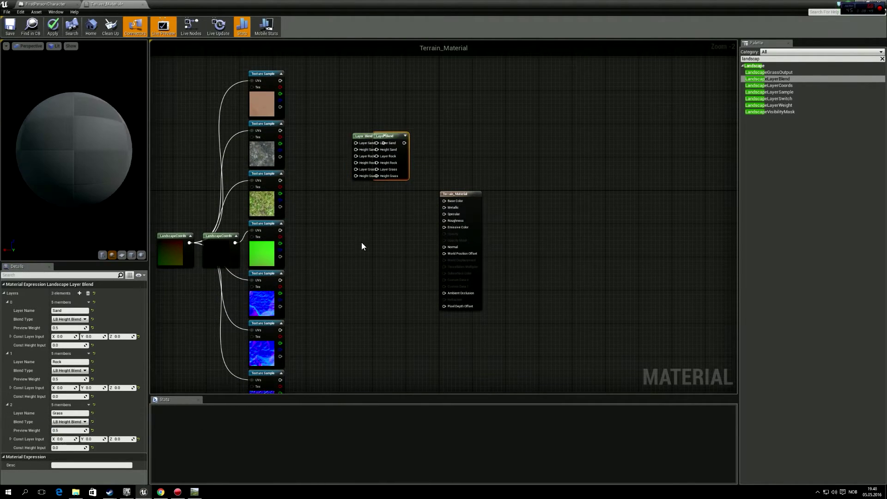
{"action": "right_click_drag", "start_coordinate": [362, 245], "coordinate": [378, 149]}
{"action": "left_click_drag", "start_coordinate": [420, 65], "coordinate": [394, 254]}
{"action": "right_click_drag", "start_coordinate": [411, 174], "coordinate": [422, 261]}
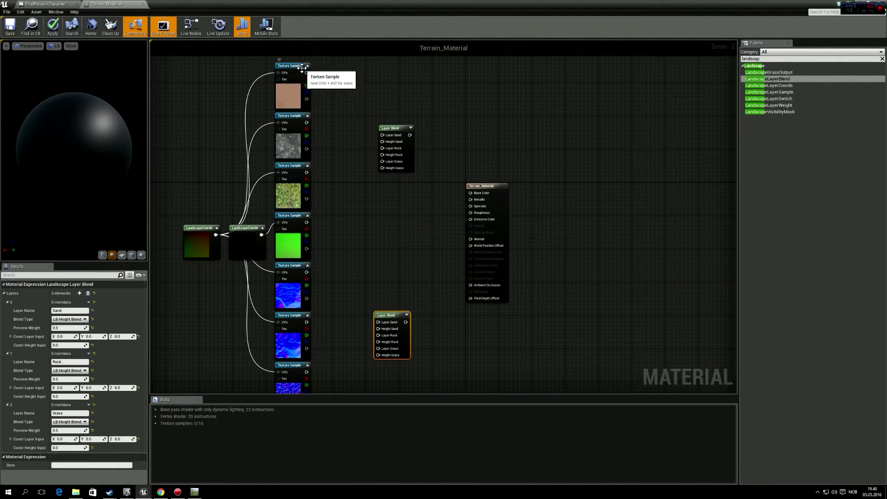
Connect the sandstone, basalt and grass colour samples to Layer Sand, Layer Rock and Layer Grass of the upper Layer Blend.
{"action": "left_click_drag", "start_coordinate": [307, 72], "coordinate": [321, 79]}
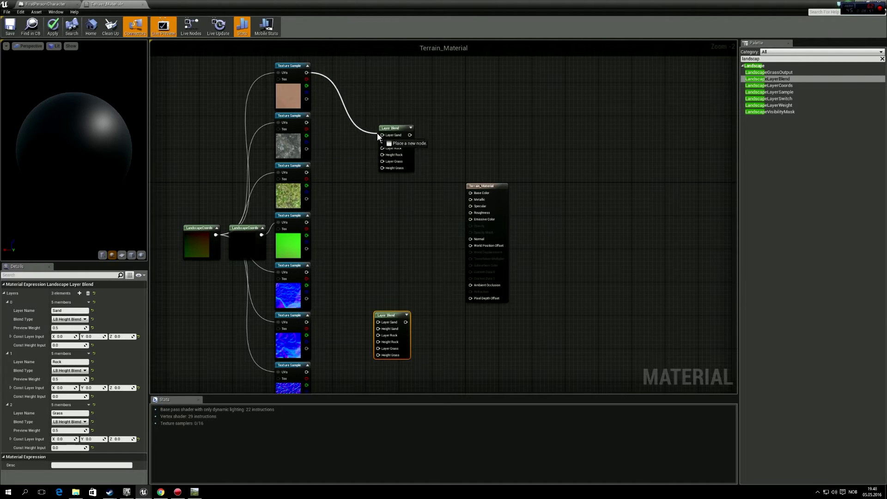
{"action": "left_click_drag", "start_coordinate": [376, 133], "coordinate": [382, 135]}
{"action": "left_click_drag", "start_coordinate": [307, 122], "coordinate": [382, 148]}
{"action": "left_click_drag", "start_coordinate": [307, 172], "coordinate": [382, 161]}
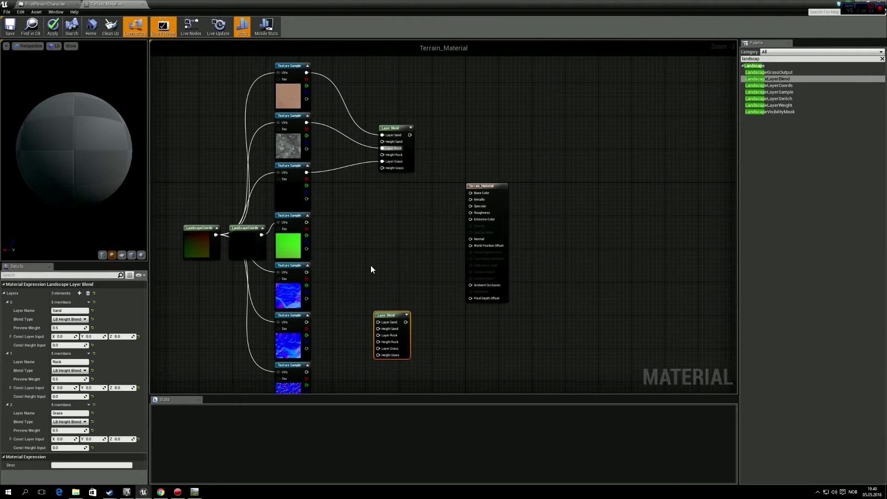
Connect the sandstone, basalt and grass normal samples to Layer Sand, Layer Rock and Layer Grass of the lower Layer Blend.
{"action": "right_click_drag", "start_coordinate": [370, 269], "coordinate": [371, 213]}
{"action": "left_click_drag", "start_coordinate": [306, 216], "coordinate": [378, 266]}
{"action": "left_click_drag", "start_coordinate": [307, 265], "coordinate": [377, 279]}
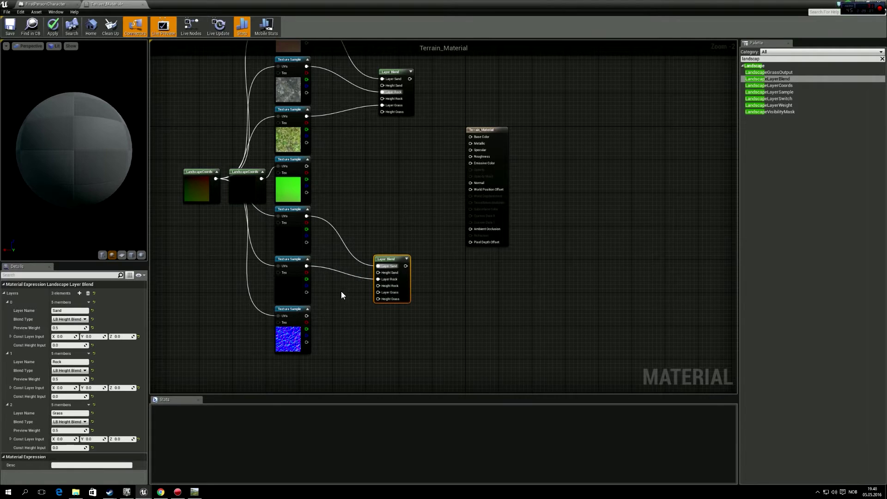
{"action": "left_click_drag", "start_coordinate": [307, 316], "coordinate": [336, 315]}
{"action": "left_click_drag", "start_coordinate": [377, 291], "coordinate": [377, 292]}
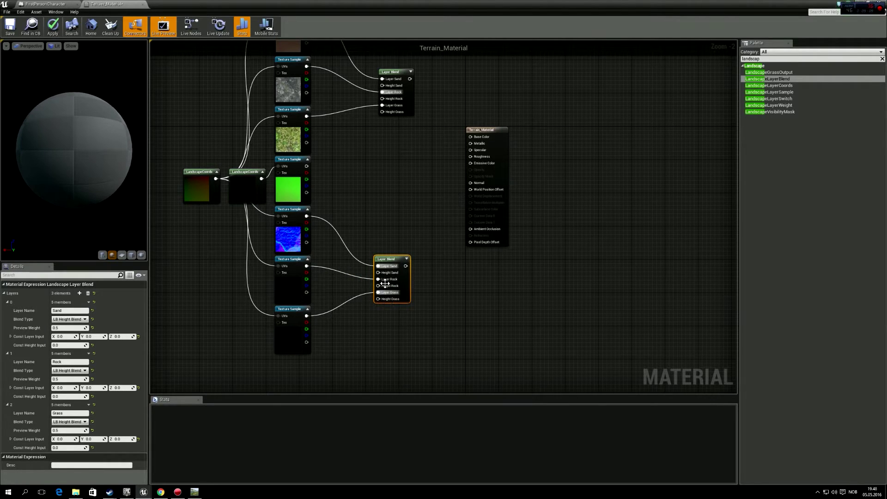
Connect the colour Layer Blend to Base Color and the normal Layer Blend to Normal on the Terrain_Material node.
{"action": "right_click_drag", "start_coordinate": [429, 204], "coordinate": [426, 252]}
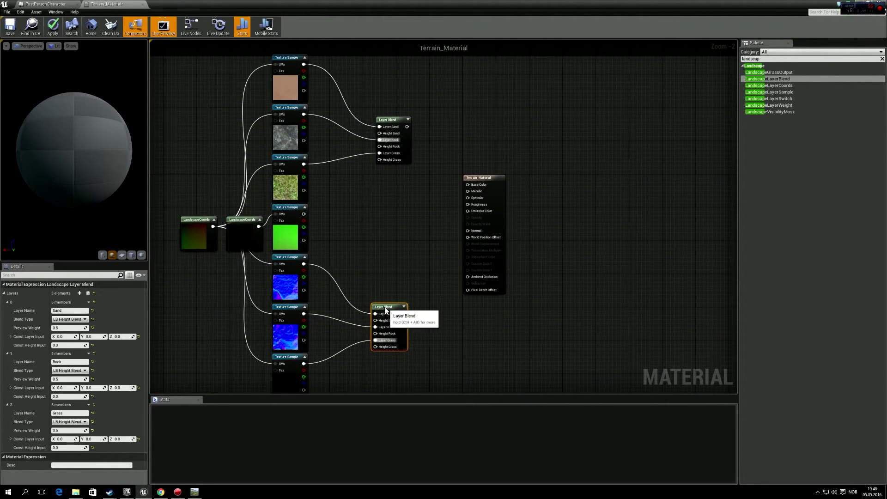
{"action": "left_click_drag", "start_coordinate": [385, 310], "coordinate": [381, 310]}
{"action": "left_click_drag", "start_coordinate": [407, 127], "coordinate": [413, 134]}
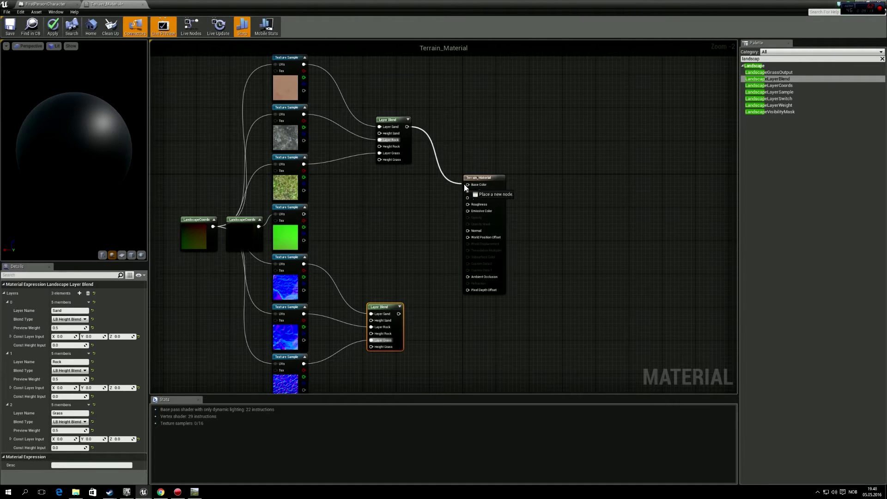
{"action": "left_click_drag", "start_coordinate": [464, 185], "coordinate": [464, 185]}
{"action": "left_click_drag", "start_coordinate": [398, 314], "coordinate": [416, 284]}
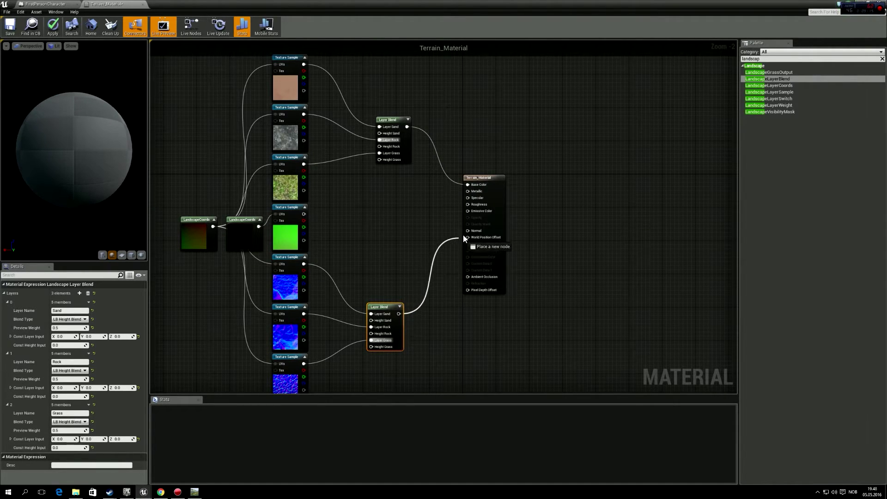
{"action": "left_click_drag", "start_coordinate": [463, 237], "coordinate": [468, 231]}
Connect the Splat sample's red, green and blue outputs to Height Sand, Height Rock and Height Grass of the colour Layer Blend.
{"action": "right_click_drag", "start_coordinate": [371, 238], "coordinate": [388, 241]}
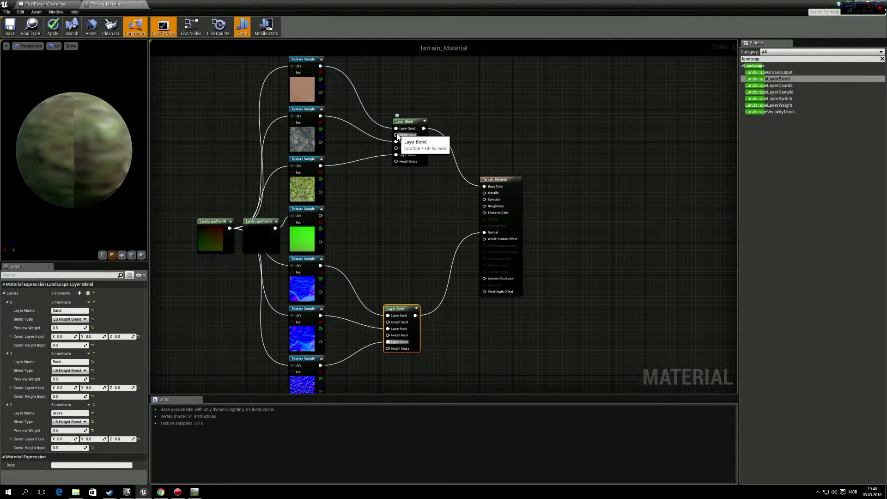
{"action": "left_click_drag", "start_coordinate": [397, 134], "coordinate": [320, 222]}
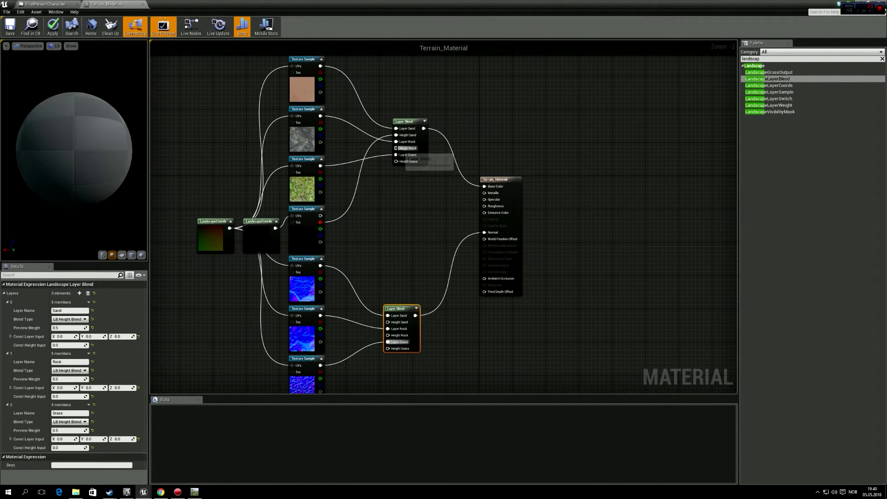
{"action": "left_click_drag", "start_coordinate": [395, 148], "coordinate": [320, 229]}
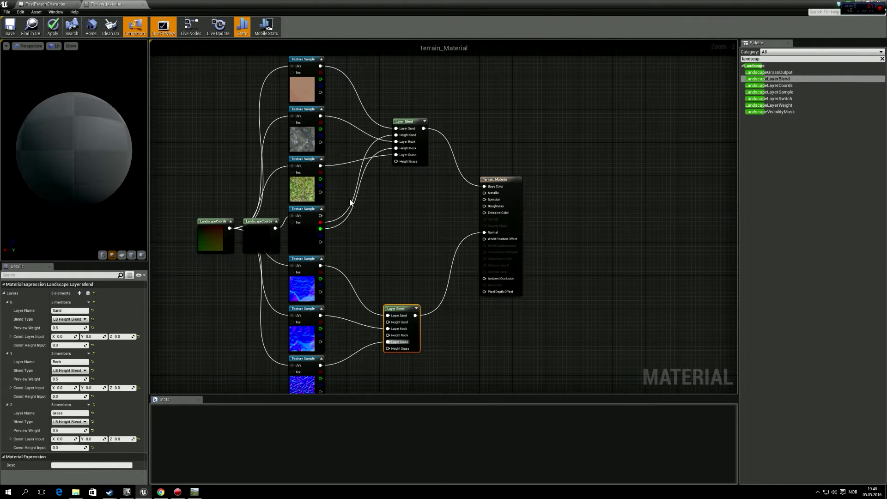
{"action": "left_click_drag", "start_coordinate": [396, 161], "coordinate": [320, 235]}
Connect the Splat sample's red, green and blue outputs to Height Sand, Height Rock and Height Grass of the normal Layer Blend.
{"action": "left_click_drag", "start_coordinate": [388, 322], "coordinate": [377, 315]}
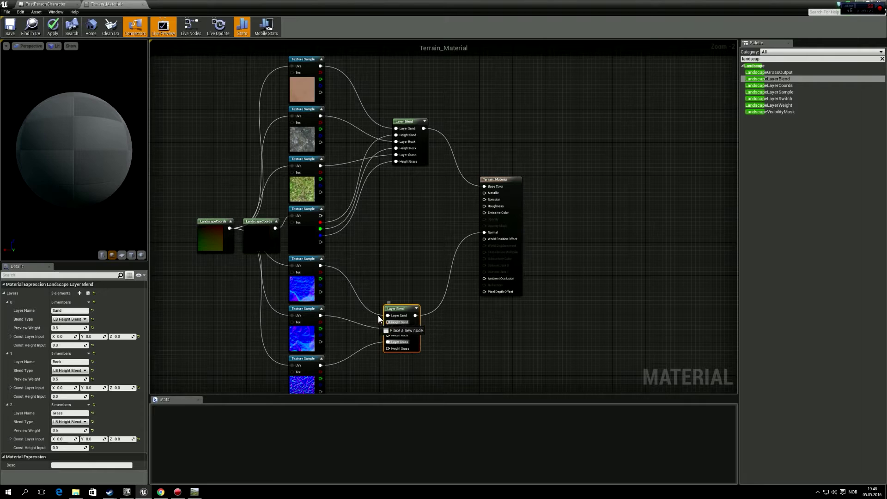
{"action": "left_click_drag", "start_coordinate": [324, 224], "coordinate": [321, 224]}
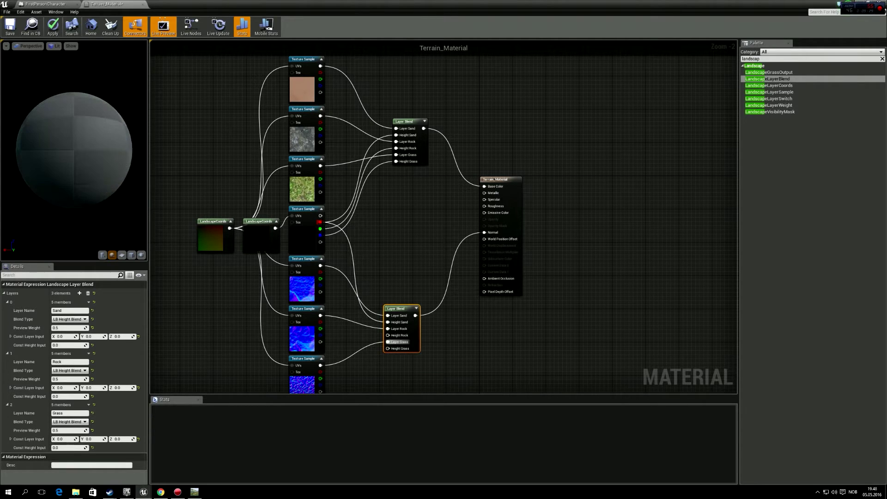
{"action": "left_click_drag", "start_coordinate": [388, 335], "coordinate": [321, 229]}
{"action": "left_click_drag", "start_coordinate": [388, 348], "coordinate": [335, 272]}
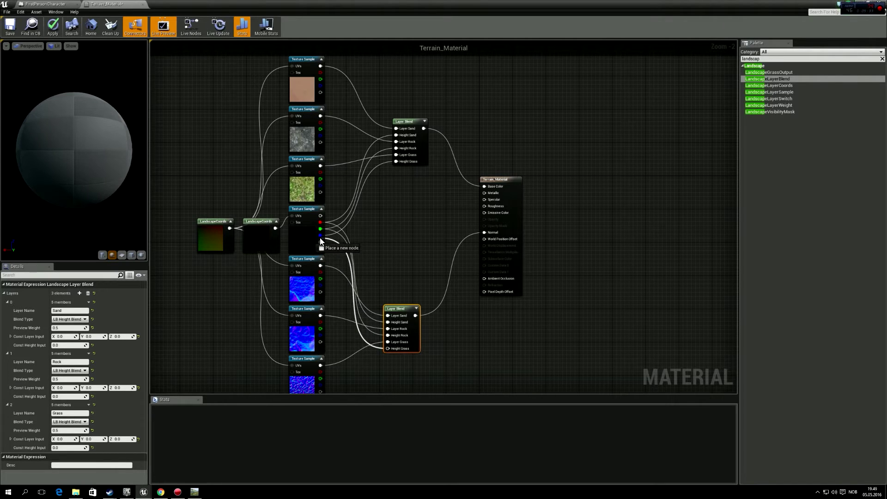
{"action": "left_click_drag", "start_coordinate": [319, 237], "coordinate": [319, 234]}
{"action": "right_click_drag", "start_coordinate": [392, 232], "coordinate": [377, 231]}
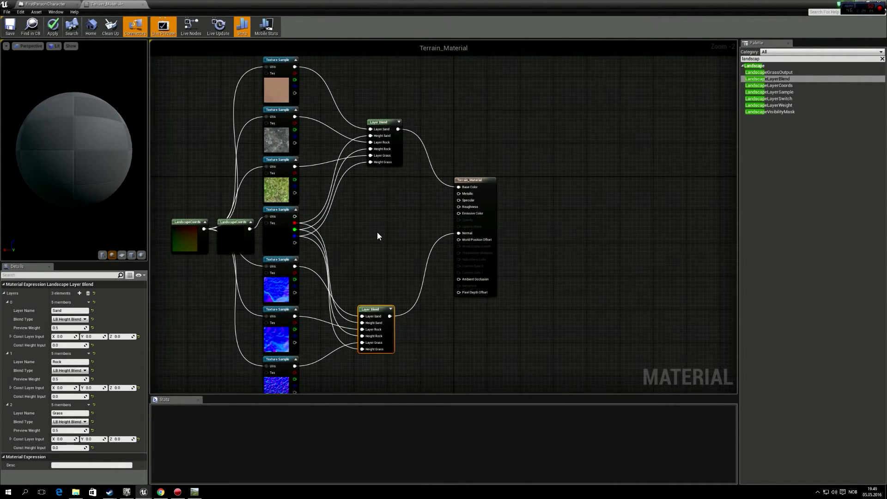
Add two Constant nodes to the graph between the Layer Blends and the Terrain_Material node.
{"action": "key", "text": "1"}
{"action": "left_click", "coordinate": [398, 184]}
{"action": "left_click", "coordinate": [406, 221]}
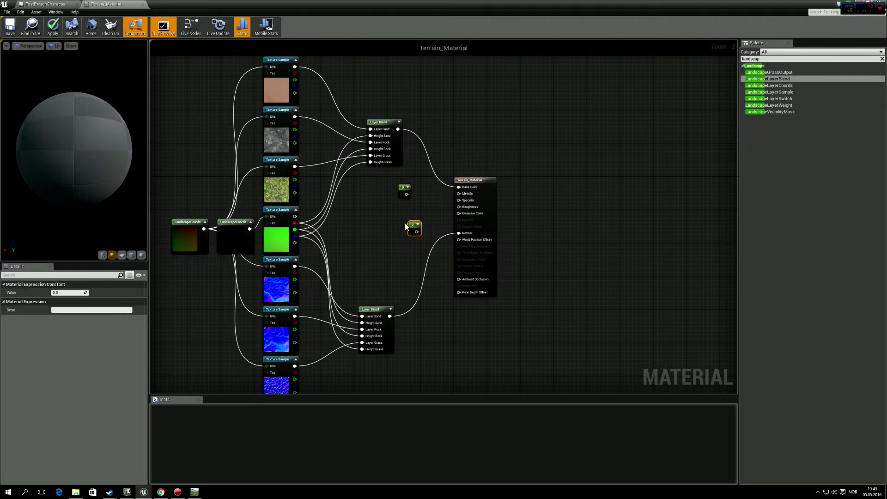
{"action": "right_click_drag", "start_coordinate": [386, 223], "coordinate": [391, 255]}
{"action": "scroll", "coordinate": [391, 257], "scroll_direction": "up", "scroll_amount": 2}
{"action": "right_click_drag", "start_coordinate": [391, 218], "coordinate": [391, 230]}
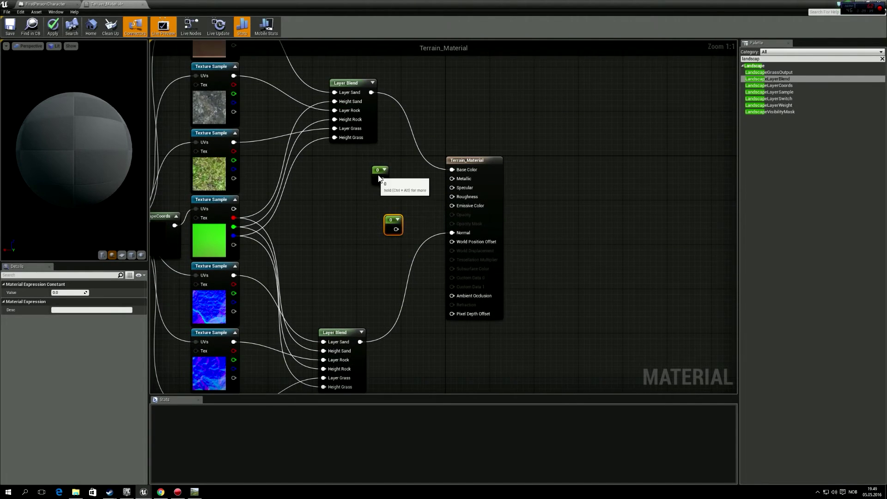
Set the upper Constant's value to 0.5 and the lower Constant's value to 0.8.
{"action": "left_click", "coordinate": [396, 185]}
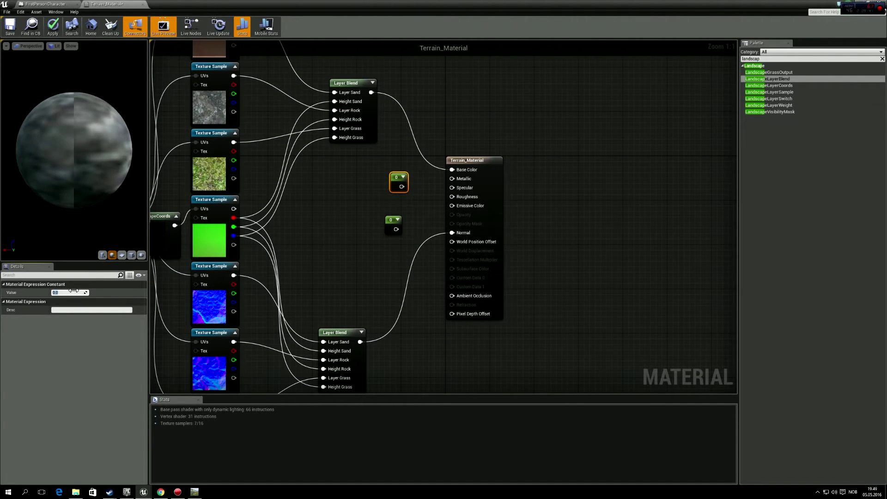
{"action": "key", "text": "Return"}
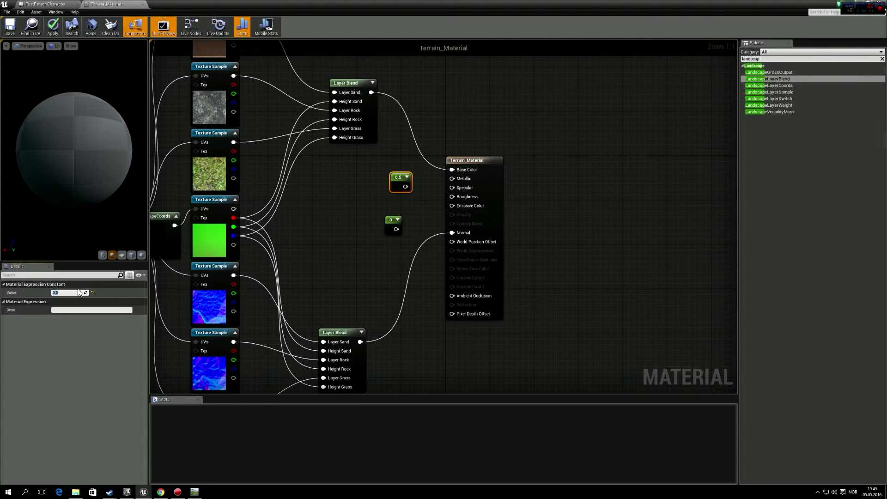
{"action": "left_click", "coordinate": [386, 228]}
{"action": "left_click", "coordinate": [75, 292]}
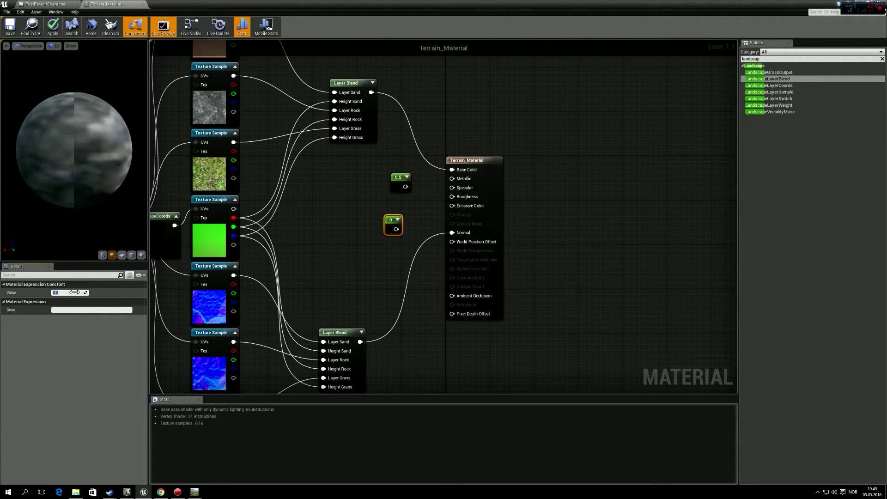
{"action": "type", "text": "0.8"}
{"action": "key", "text": "Return"}
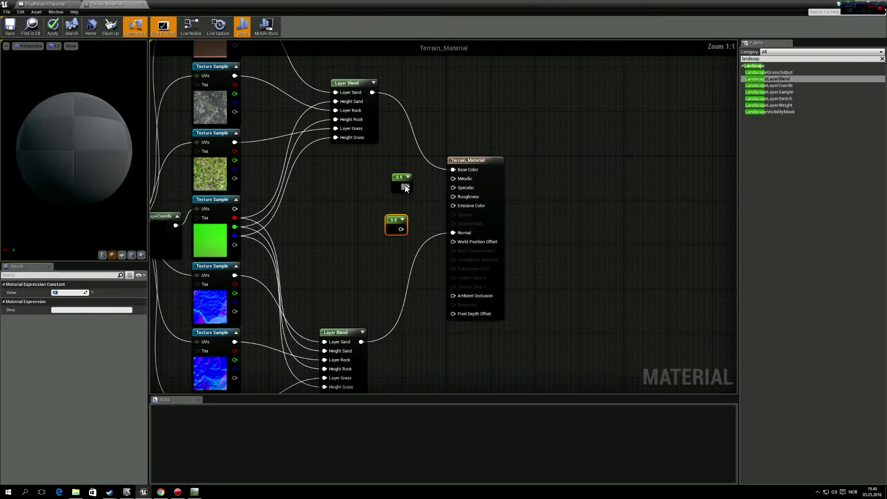
Connect the 0.5 Constant to Specular and the 0.8 Constant to Roughness on the Terrain_Material node.
{"action": "left_click_drag", "start_coordinate": [406, 186], "coordinate": [453, 188]}
{"action": "left_click_drag", "start_coordinate": [396, 220], "coordinate": [453, 196]}
{"action": "right_click_drag", "start_coordinate": [368, 233], "coordinate": [497, 211]}
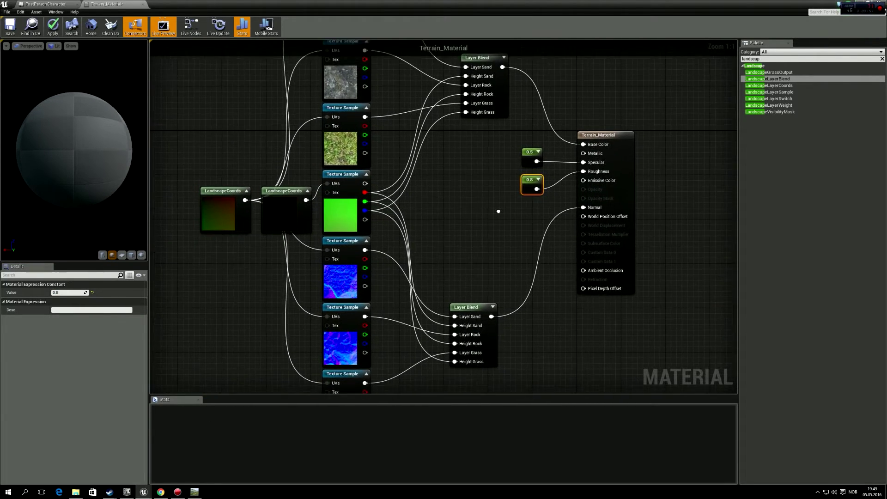
Apply the changes to Terrain_Material and return to the level editor.
{"action": "scroll", "coordinate": [498, 211], "scroll_direction": "down", "scroll_amount": 3}
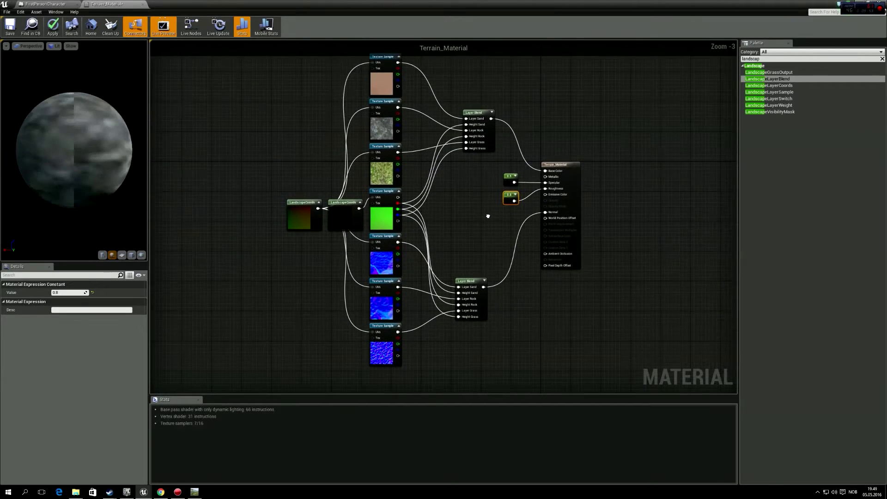
{"action": "right_click_drag", "start_coordinate": [476, 209], "coordinate": [492, 192]}
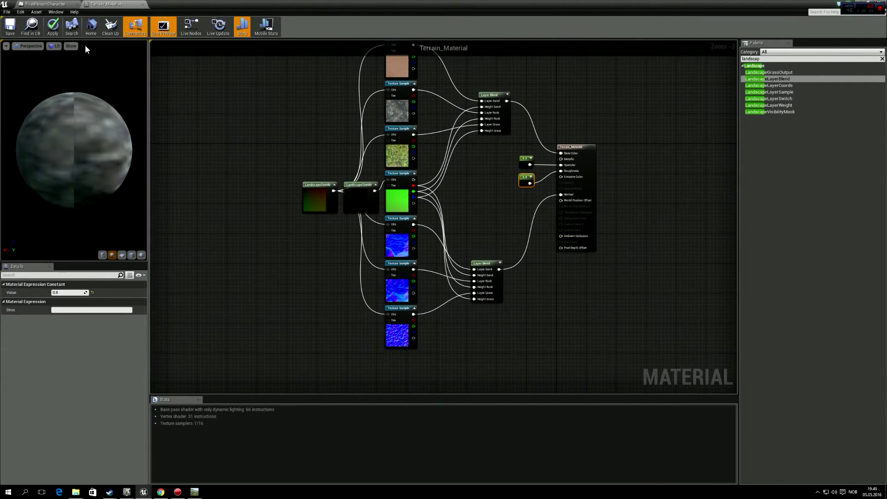
{"action": "left_click", "coordinate": [54, 28]}
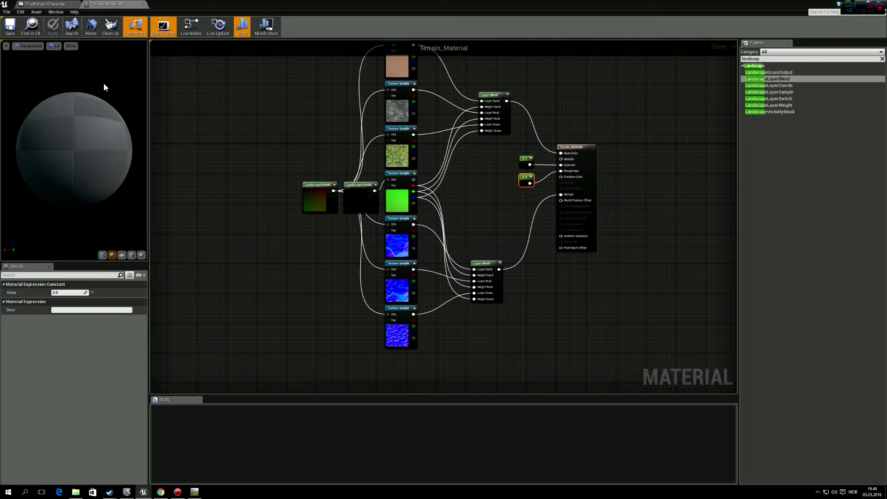
{"action": "right_click_drag", "start_coordinate": [469, 188], "coordinate": [445, 186]}
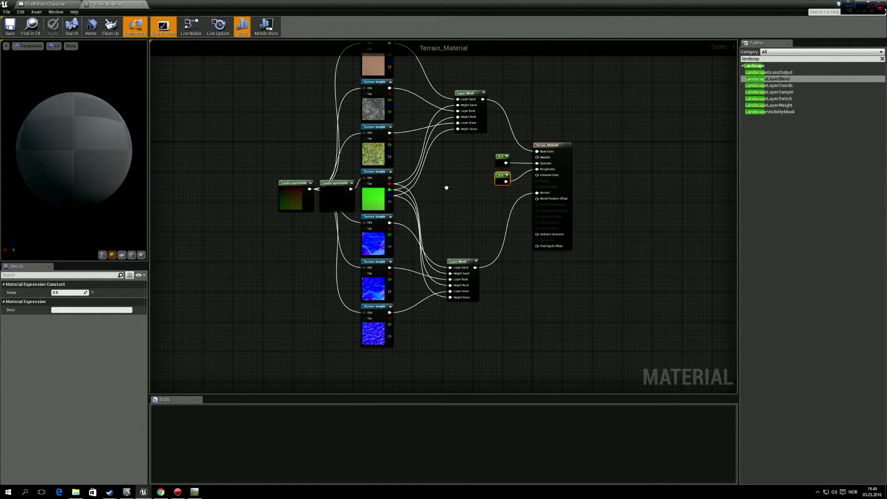
{"action": "left_click", "coordinate": [875, 4]}
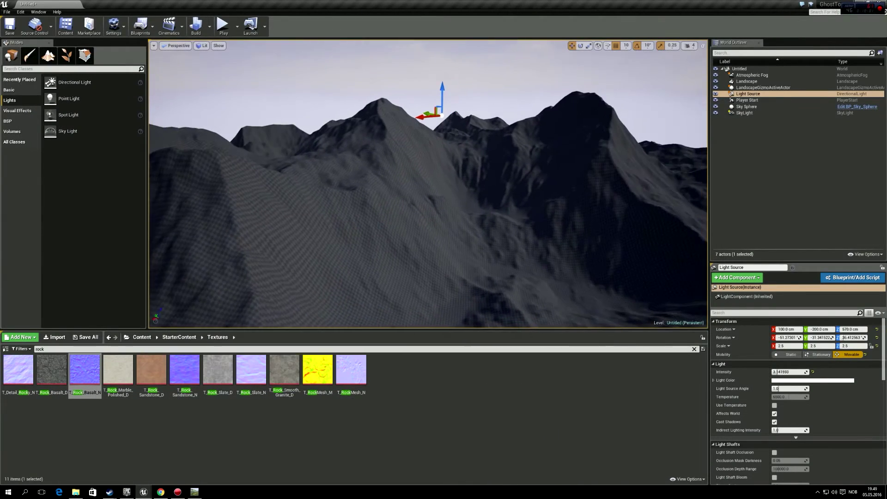
Clear the "rock" asset search and open the Terrain folder in the project content.
{"action": "right_click_drag", "start_coordinate": [190, 320], "coordinate": [191, 320]}
{"action": "left_click", "coordinate": [145, 338]}
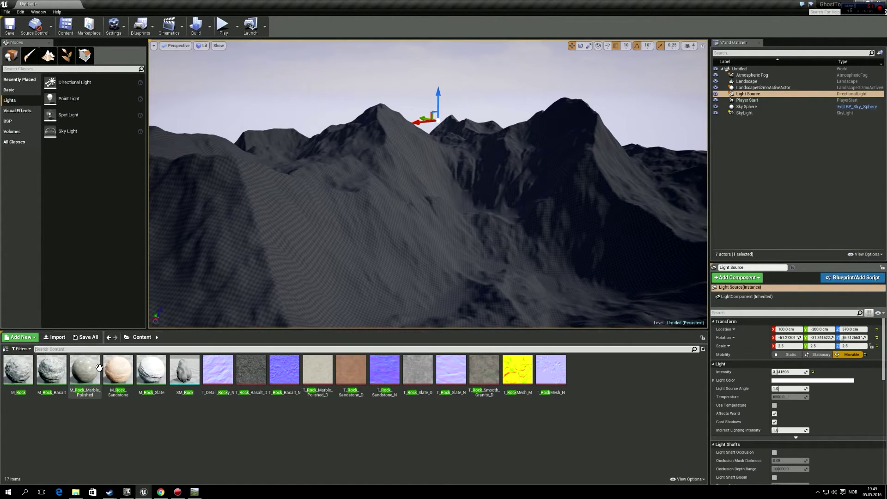
{"action": "key", "text": "BackSpace"}
{"action": "double_click", "coordinate": [151, 369]}
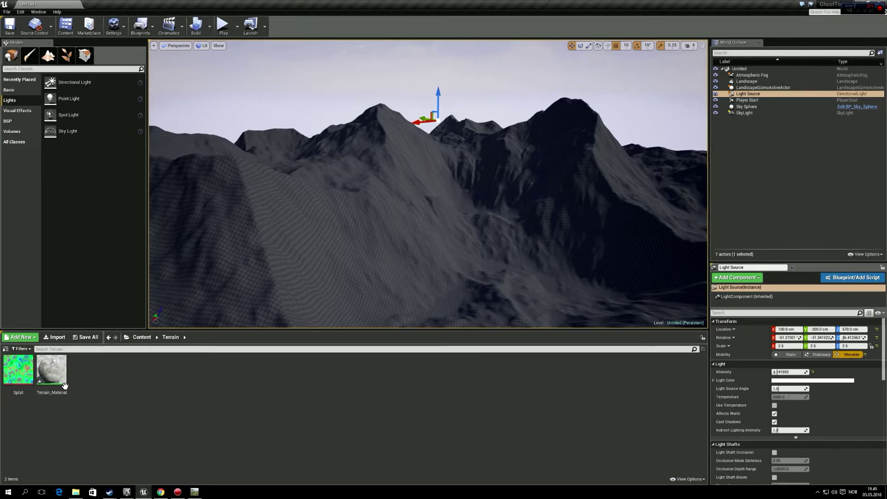
Select Landscape1 and assign Terrain_Material as its Landscape Material.
{"action": "scroll", "coordinate": [761, 385], "scroll_direction": "down", "scroll_amount": 1}
{"action": "scroll", "coordinate": [759, 382], "scroll_direction": "down", "scroll_amount": 6}
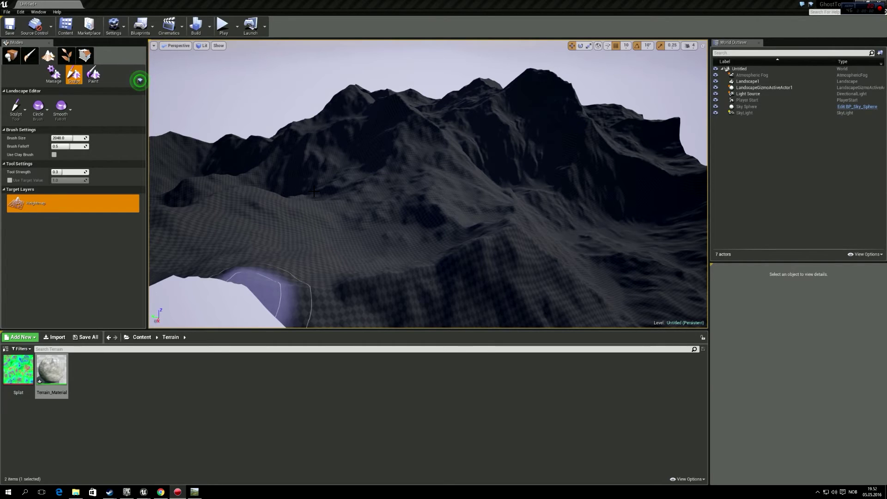
{"action": "key", "text": "w"}
{"action": "mouse_move", "coordinate": [315, 191]}
{"action": "right_mouse_down"}
{"action": "mouse_move", "coordinate": [347, 194]}
{"action": "mouse_move", "coordinate": [310, 192]}
{"action": "right_mouse_up"}
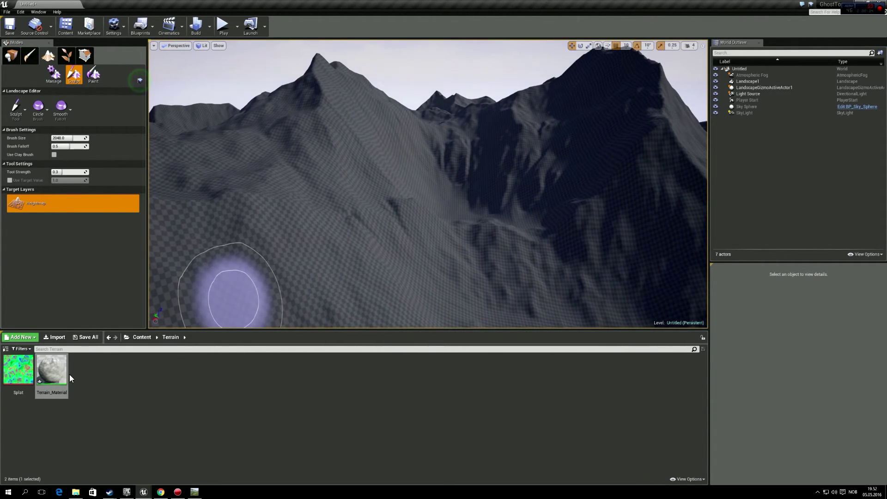
{"action": "left_click", "coordinate": [743, 81]}
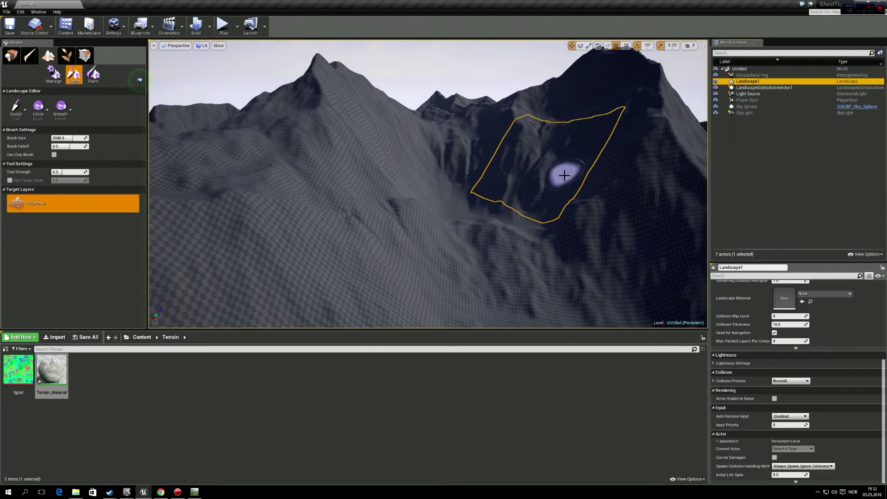
{"action": "right_click_drag", "start_coordinate": [564, 174], "coordinate": [564, 175]}
{"action": "scroll", "coordinate": [748, 351], "scroll_direction": "up", "scroll_amount": 5}
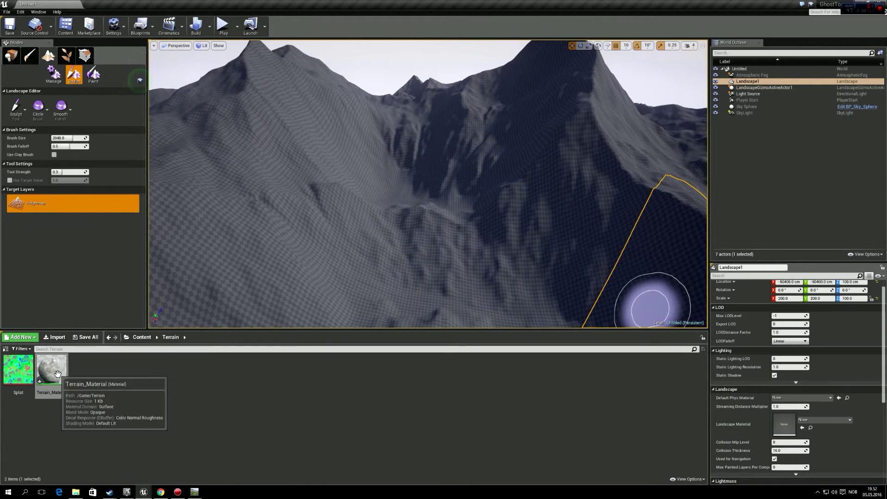
{"action": "left_click_drag", "start_coordinate": [52, 372], "coordinate": [776, 418]}
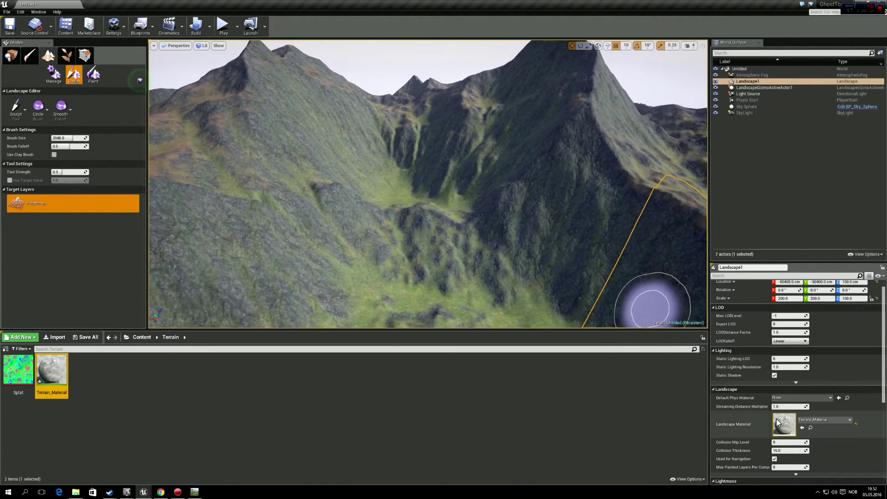
Examine how the sandstone, basalt and grass layers blend across the landscape from several viewpoints.
{"action": "mouse_move", "coordinate": [534, 271]}
{"action": "right_mouse_down"}
{"action": "mouse_move", "coordinate": [485, 271]}
{"action": "mouse_move", "coordinate": [545, 271]}
{"action": "right_mouse_up"}
{"action": "key", "text": "w"}
{"action": "mouse_move", "coordinate": [451, 263]}
{"action": "right_mouse_down"}
{"action": "mouse_move", "coordinate": [554, 263]}
{"action": "mouse_move", "coordinate": [554, 273]}
{"action": "right_mouse_up"}
{"action": "key", "text": "w"}
{"action": "right_click_drag", "start_coordinate": [494, 264], "coordinate": [541, 264]}
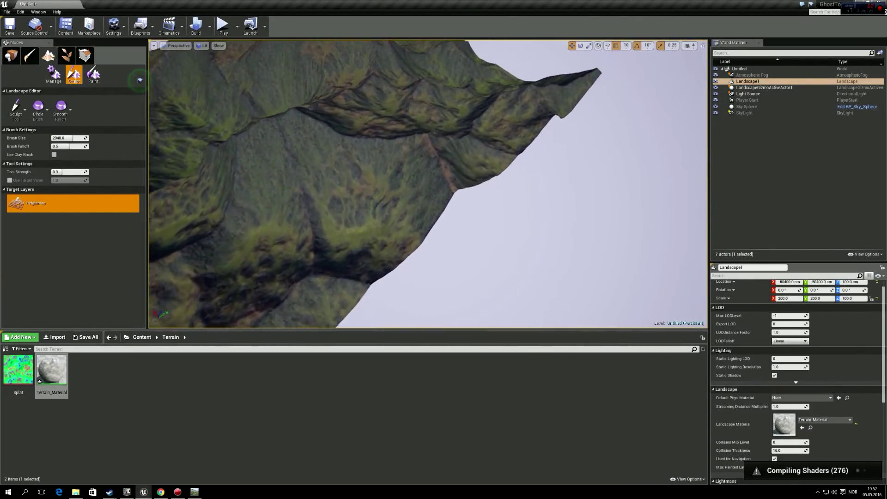
{"action": "right_click_drag", "start_coordinate": [140, 80], "coordinate": [140, 80]}
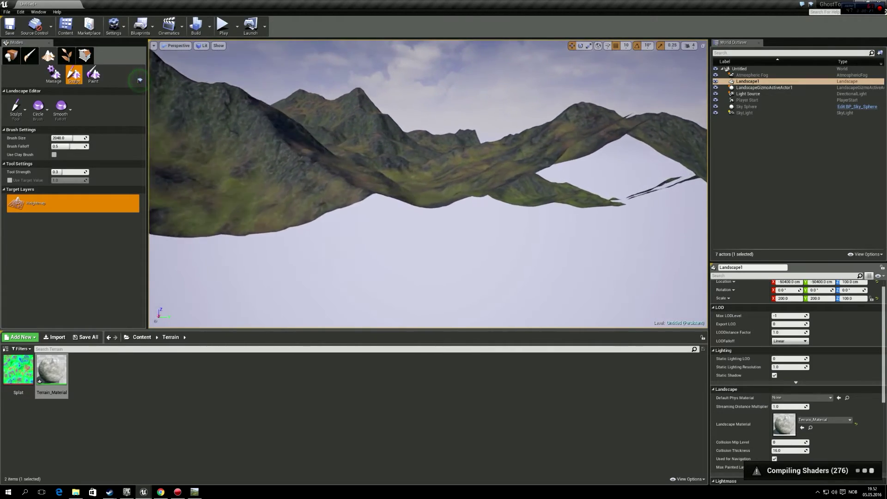
{"action": "right_click_drag", "start_coordinate": [498, 263], "coordinate": [498, 263]}
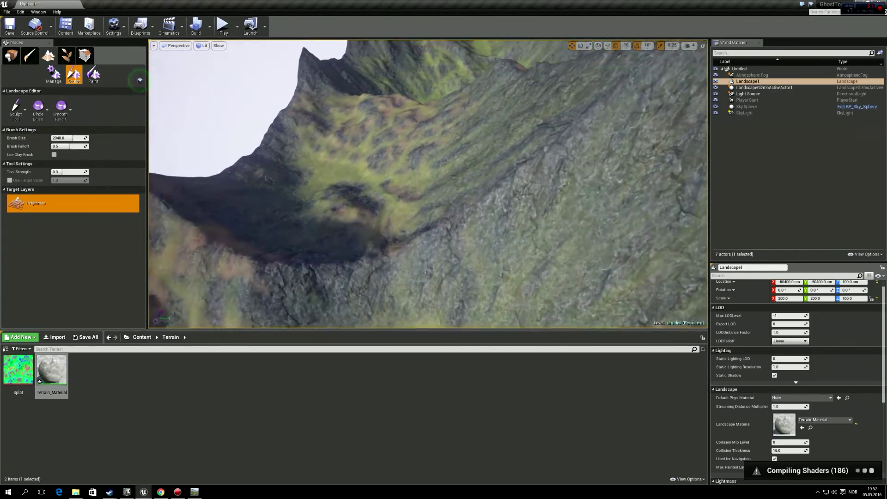
{"action": "right_click_drag", "start_coordinate": [428, 184], "coordinate": [586, 184]}
{"action": "right_click_drag", "start_coordinate": [427, 183], "coordinate": [440, 219]}
Playtest the level in first person to view the terrain up close, and end the session.
{"action": "left_click", "coordinate": [223, 24]}
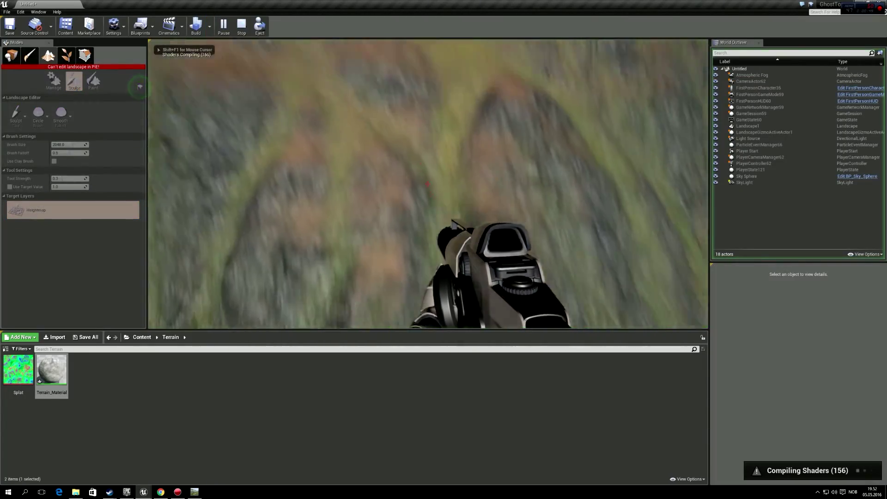
{"action": "mouse_move", "coordinate": [428, 184]}
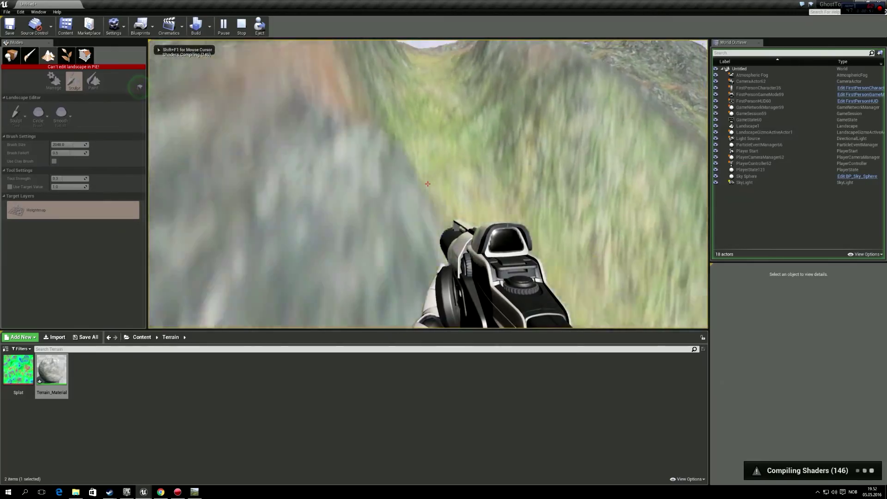
{"action": "key", "text": "Escape"}
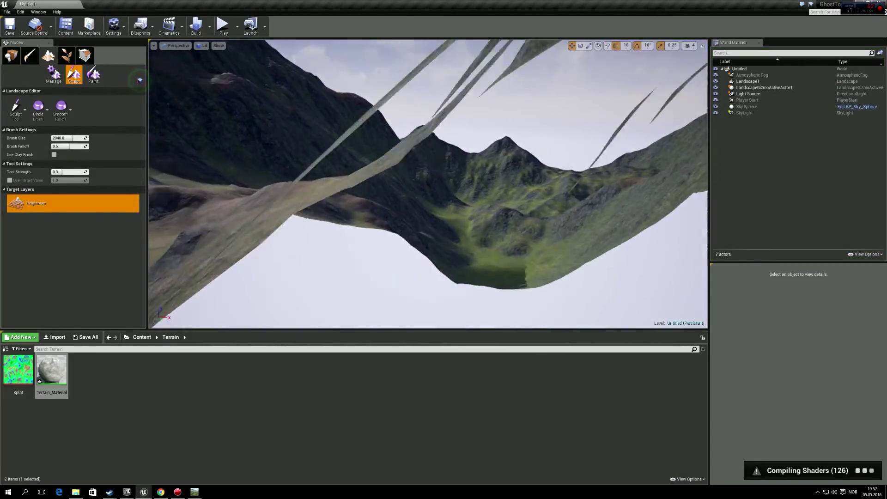
Try raising bumps on the landscape with the Sculpt brush and undo each one.
{"action": "key", "text": "w"}
{"action": "right_click_drag", "start_coordinate": [428, 184], "coordinate": [377, 247]}
{"action": "mouse_move", "coordinate": [542, 174]}
{"action": "right_mouse_down"}
{"action": "mouse_move", "coordinate": [409, 192]}
{"action": "mouse_move", "coordinate": [217, 158]}
{"action": "mouse_move", "coordinate": [277, 144]}
{"action": "right_mouse_up"}
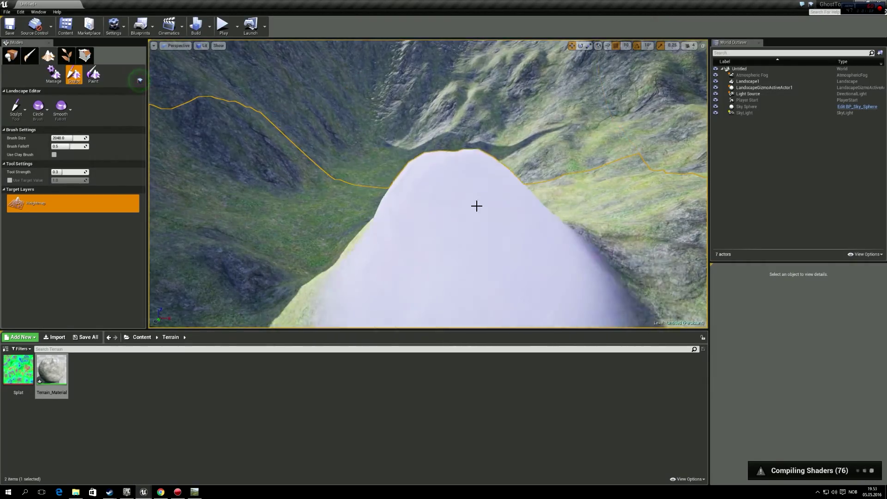
{"action": "mouse_move", "coordinate": [476, 206]}
{"action": "right_mouse_down"}
{"action": "mouse_move", "coordinate": [499, 226]}
{"action": "mouse_move", "coordinate": [601, 217]}
{"action": "right_mouse_up"}
{"action": "left_click", "coordinate": [499, 226]}
{"action": "key", "text": "ctrl+z"}
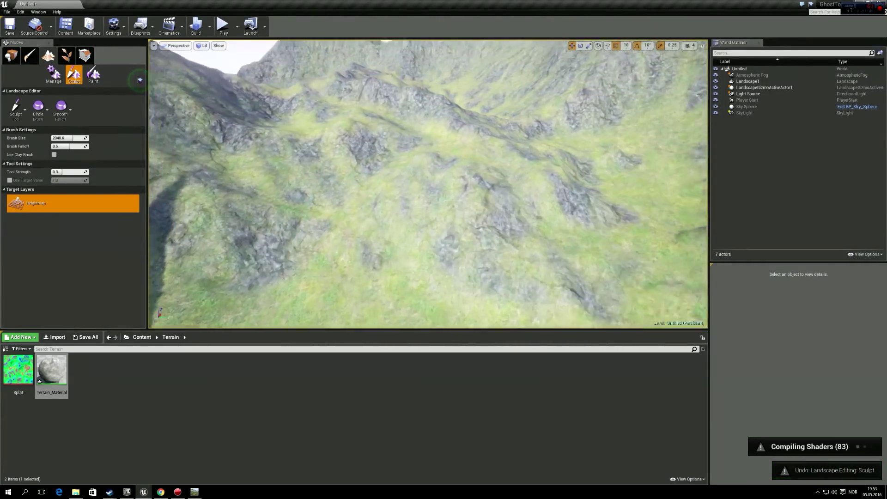
{"action": "right_click_drag", "start_coordinate": [663, 291], "coordinate": [663, 291]}
{"action": "right_click_drag", "start_coordinate": [578, 255], "coordinate": [577, 253]}
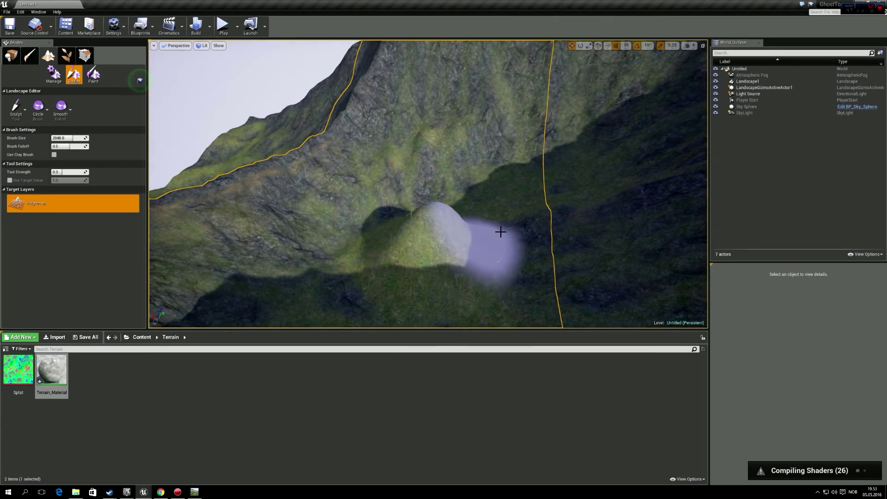
{"action": "key", "text": "ctrl+z"}
Start another first-person playtest and look over the textured mountain slopes.
{"action": "right_click_drag", "start_coordinate": [500, 232], "coordinate": [501, 231]}
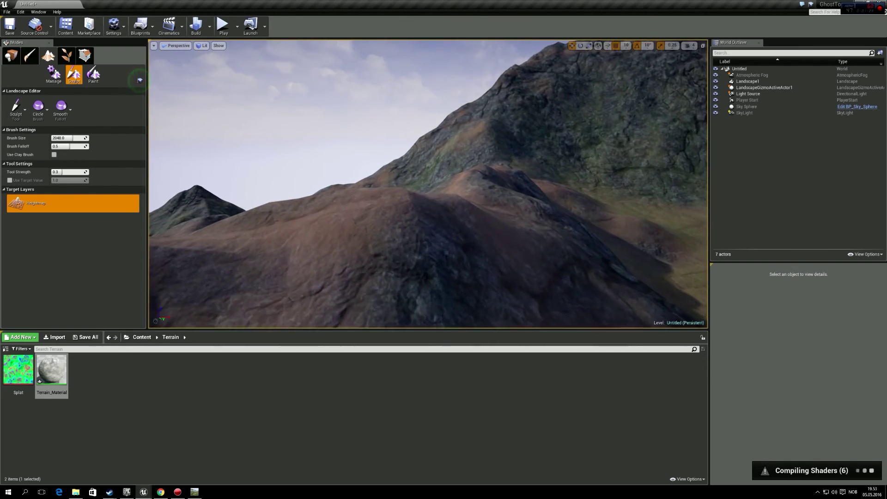
{"action": "right_click_drag", "start_coordinate": [649, 305], "coordinate": [649, 305]}
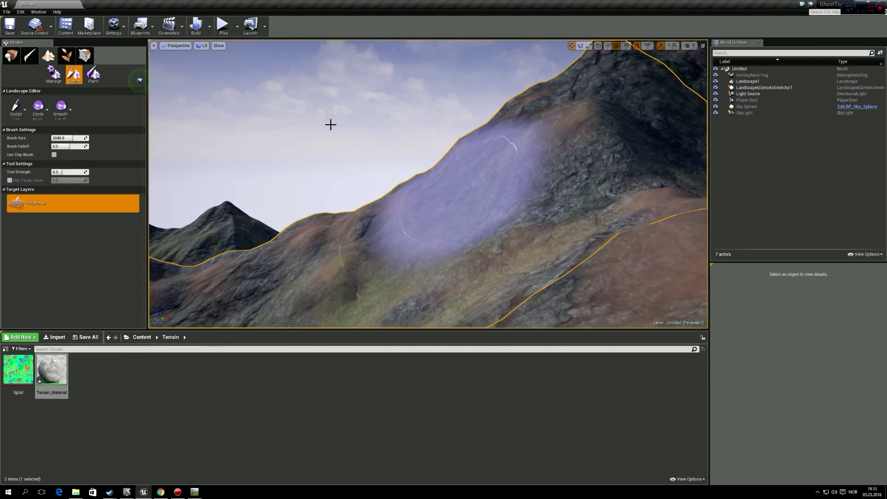
{"action": "left_click", "coordinate": [223, 25]}
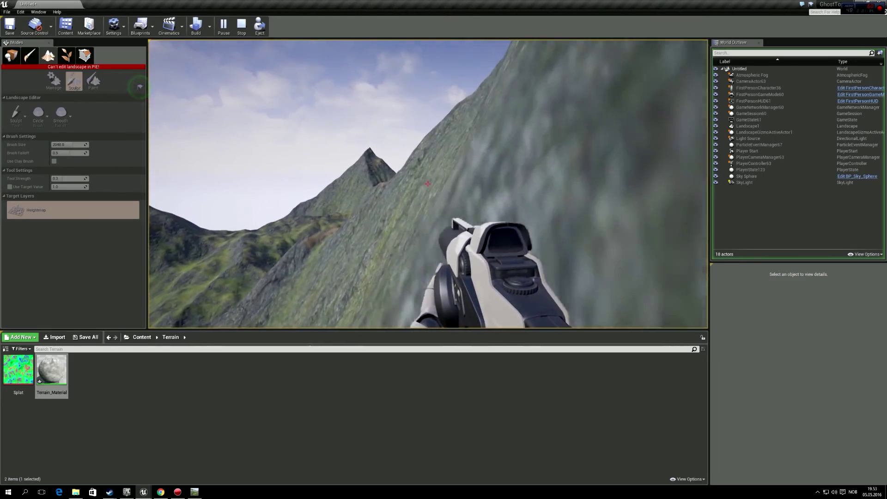
{"action": "left_click", "coordinate": [427, 183]}
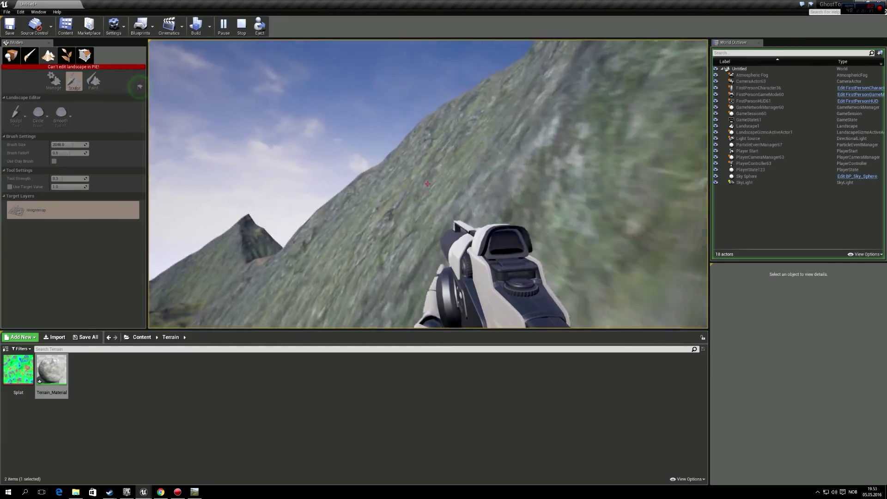